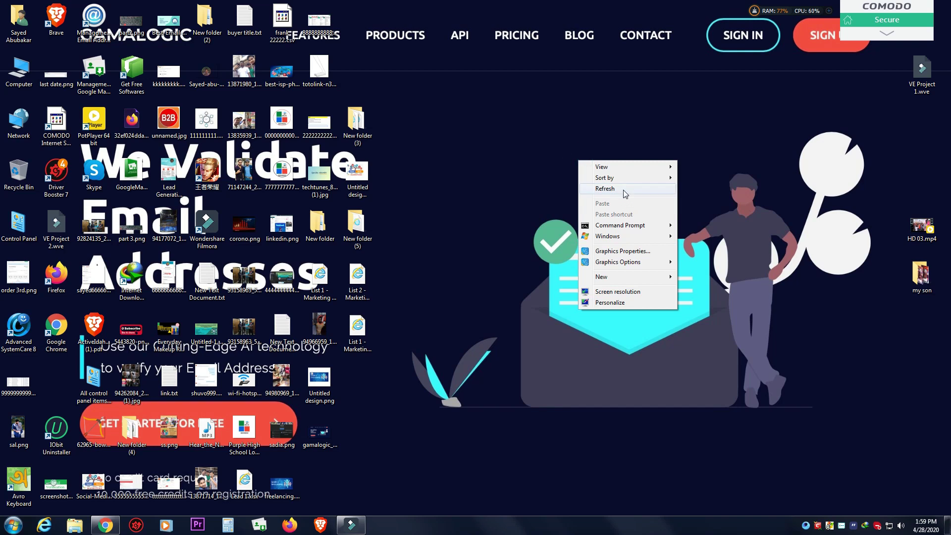
right_click(612, 172)
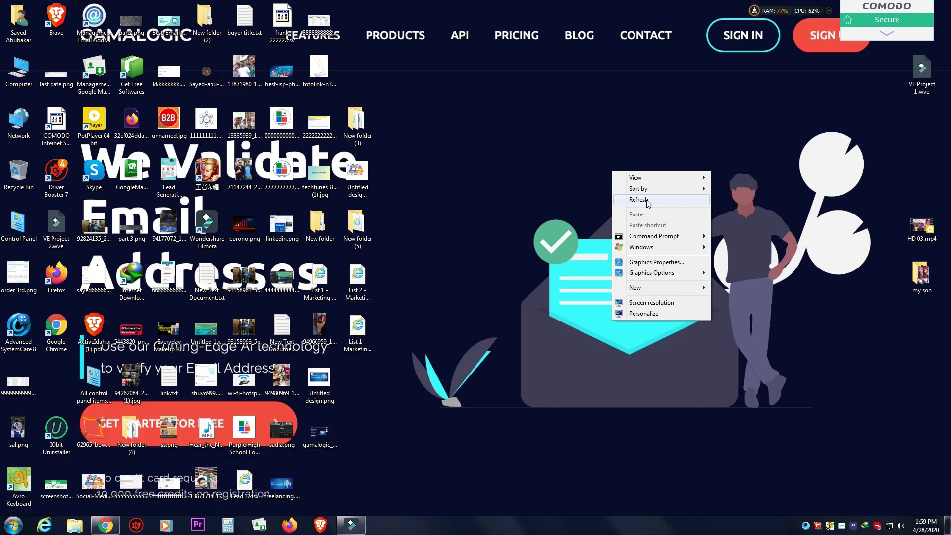
click(639, 200)
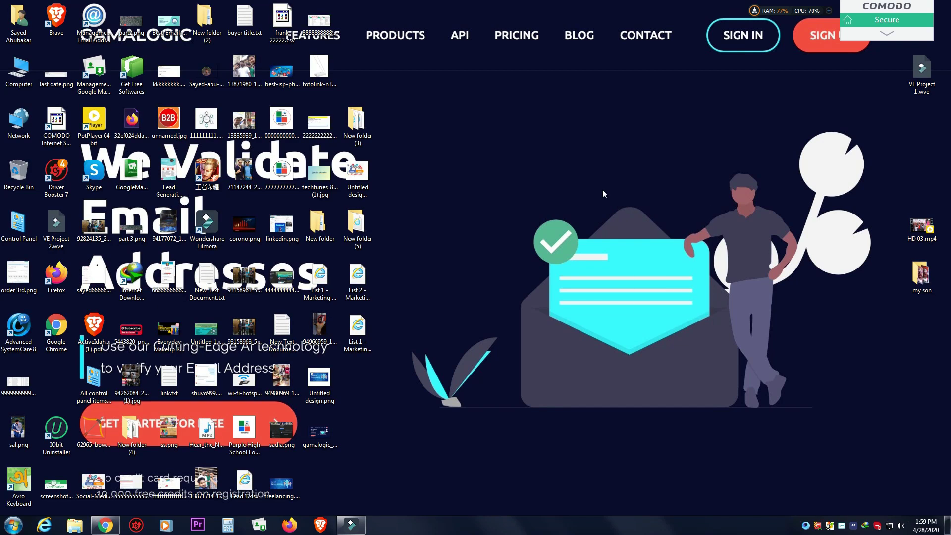
right_click(603, 190)
click(639, 218)
right_click(628, 198)
click(655, 224)
right_click(605, 191)
click(650, 223)
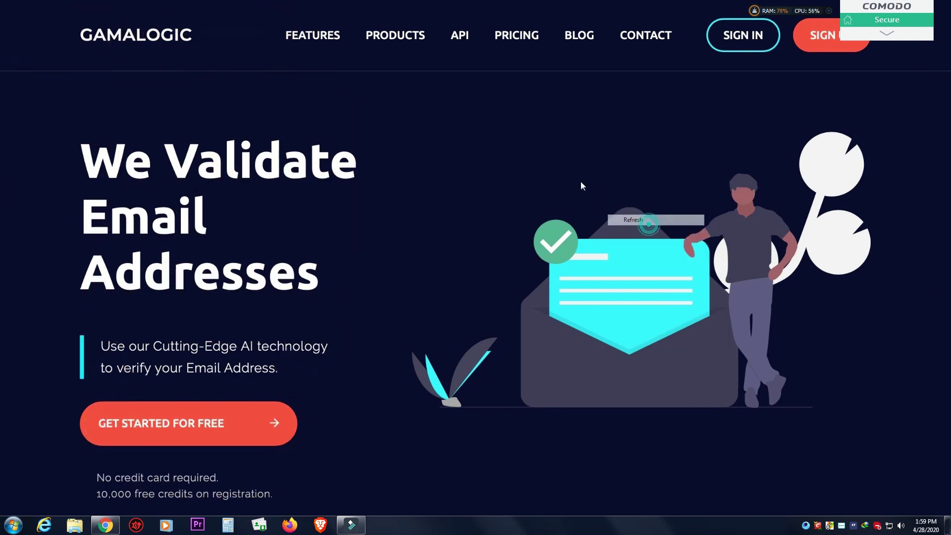
right_click(580, 182)
click(619, 211)
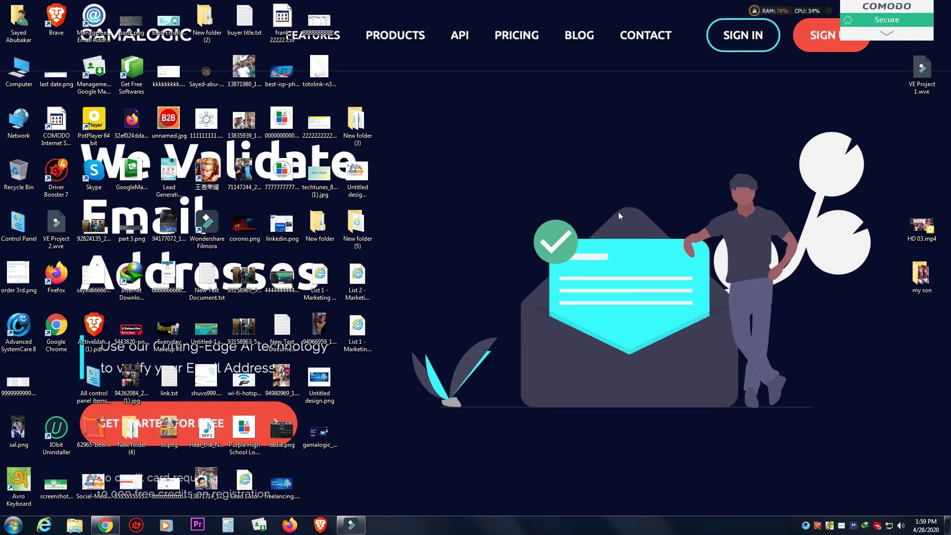
right_click(607, 170)
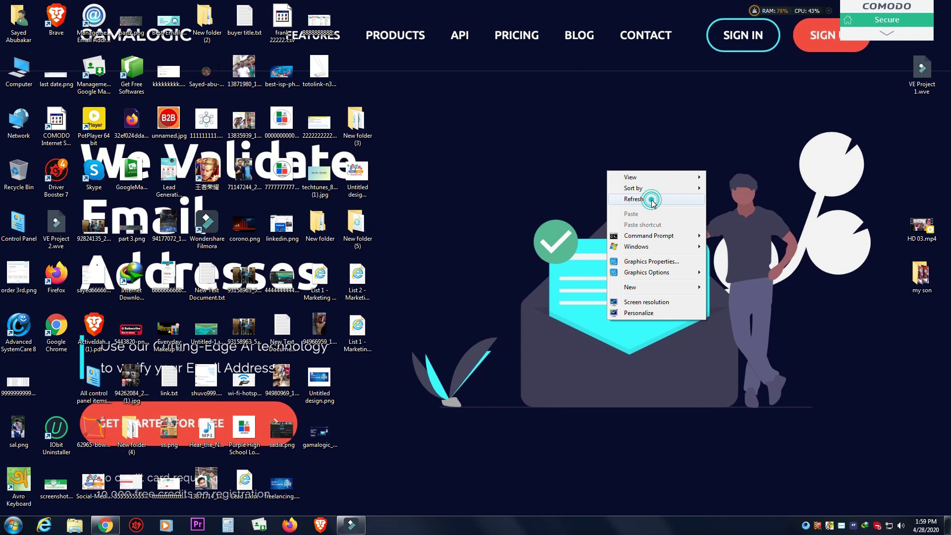
click(651, 199)
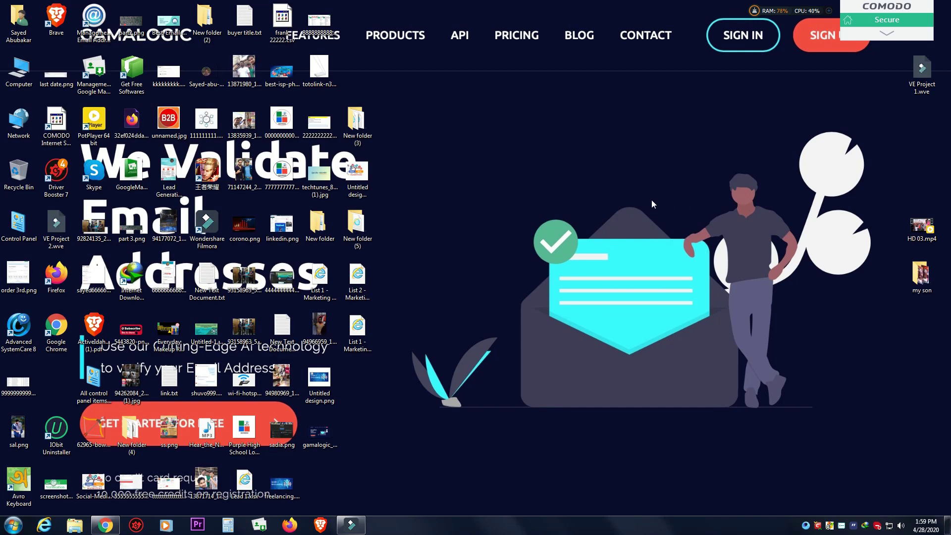
right_click(637, 171)
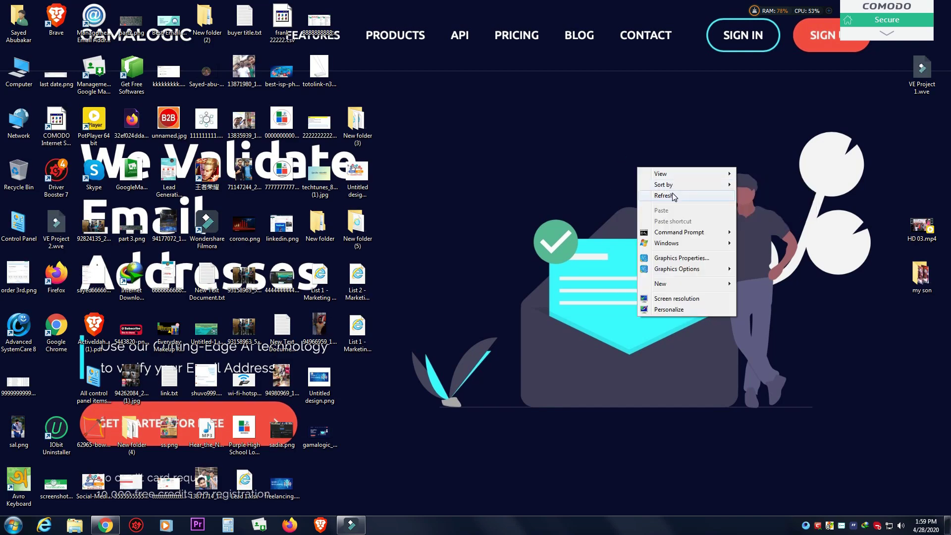
click(661, 196)
right_click(642, 155)
click(663, 183)
right_click(558, 135)
click(611, 163)
right_click(533, 137)
click(588, 165)
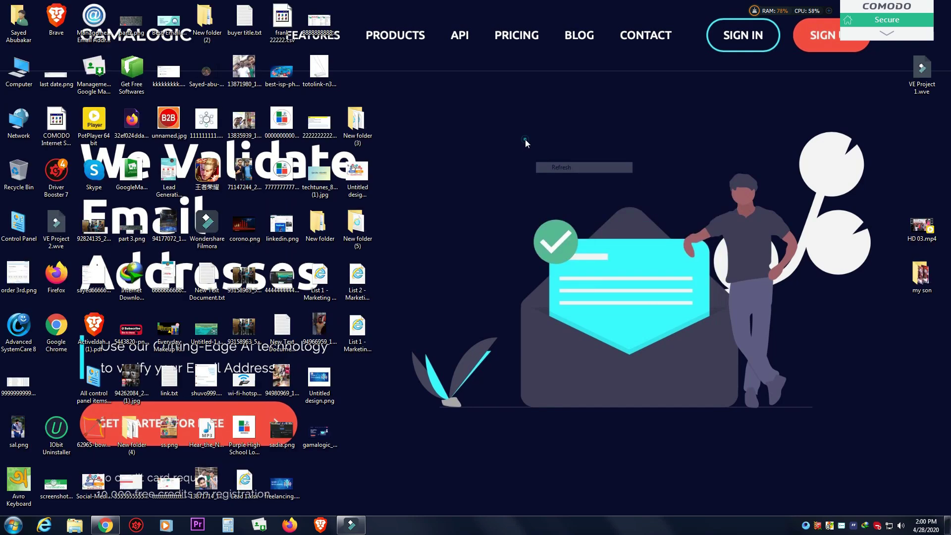
right_click(525, 140)
click(580, 168)
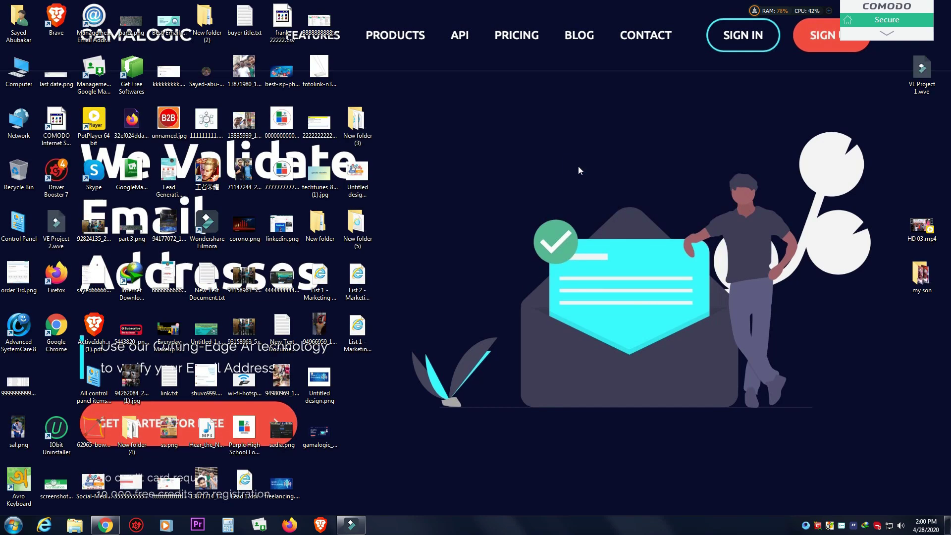
right_click(556, 150)
click(594, 178)
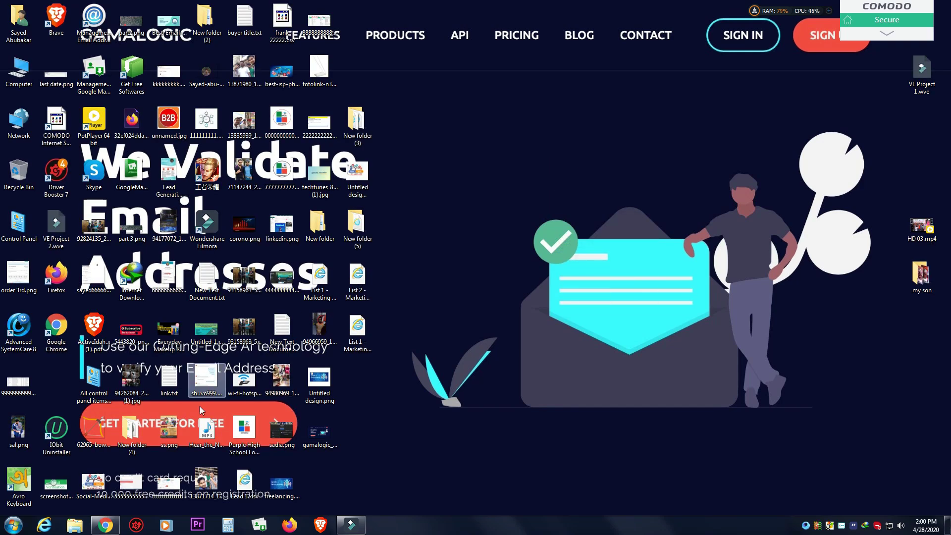
- Switch to Chrome and examine the Email column and the full, first and last name columns of the Google Lead sheet
click(117, 526)
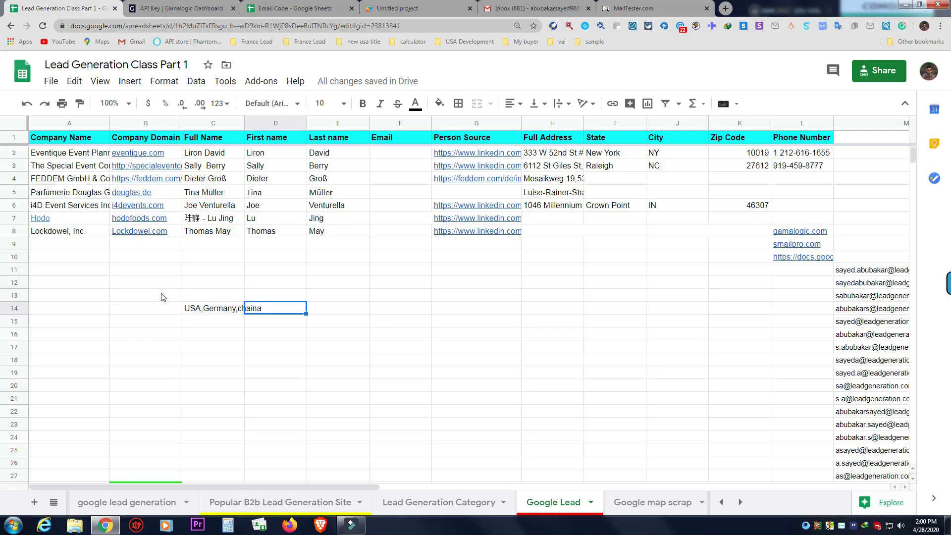
click(97, 283)
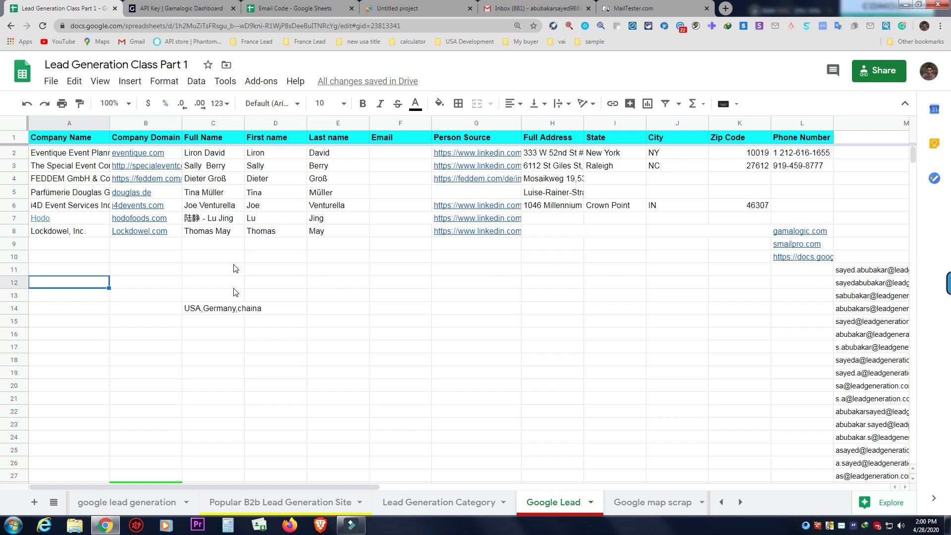
click(275, 271)
drag(392, 153, 395, 220)
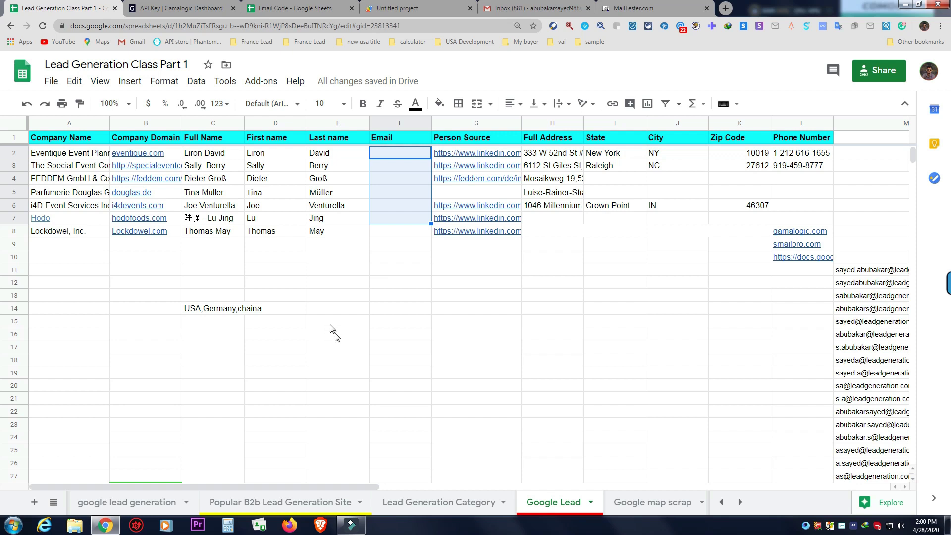
drag(212, 154, 336, 205)
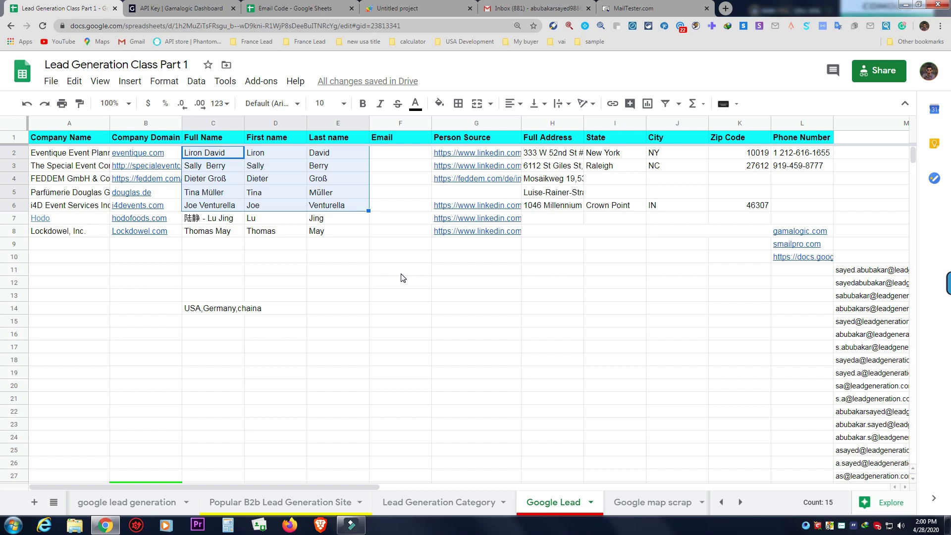
click(655, 270)
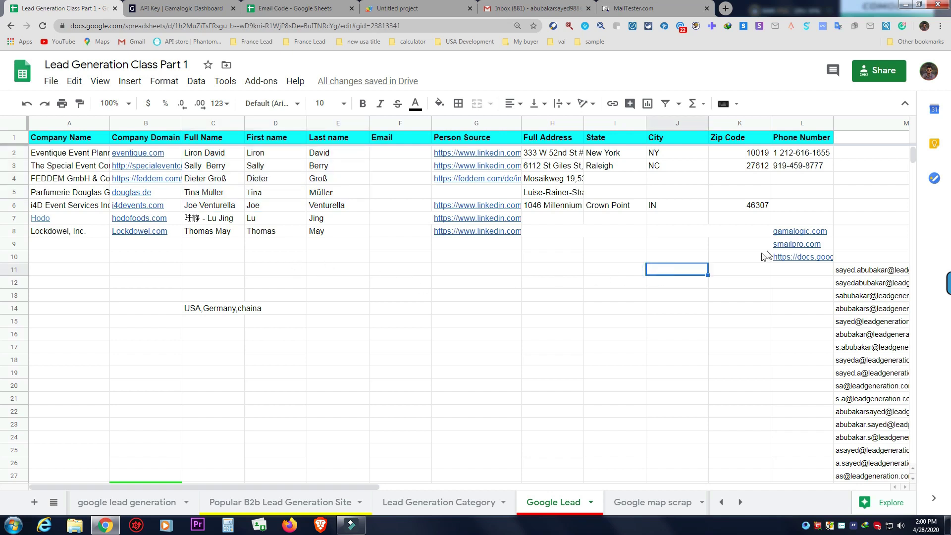
- Open the gamalogic.com link stored in cell L8 of the Google Lead sheet
click(792, 239)
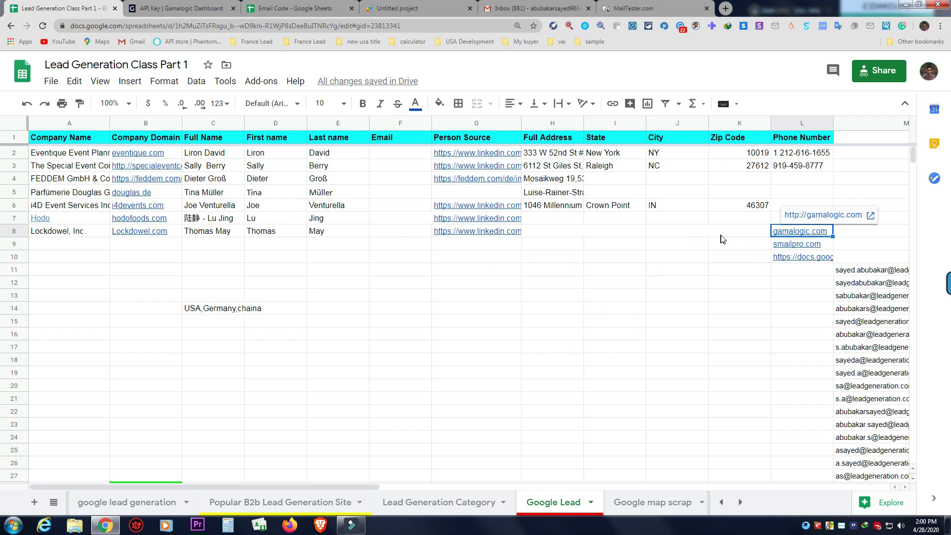
click(727, 238)
click(796, 236)
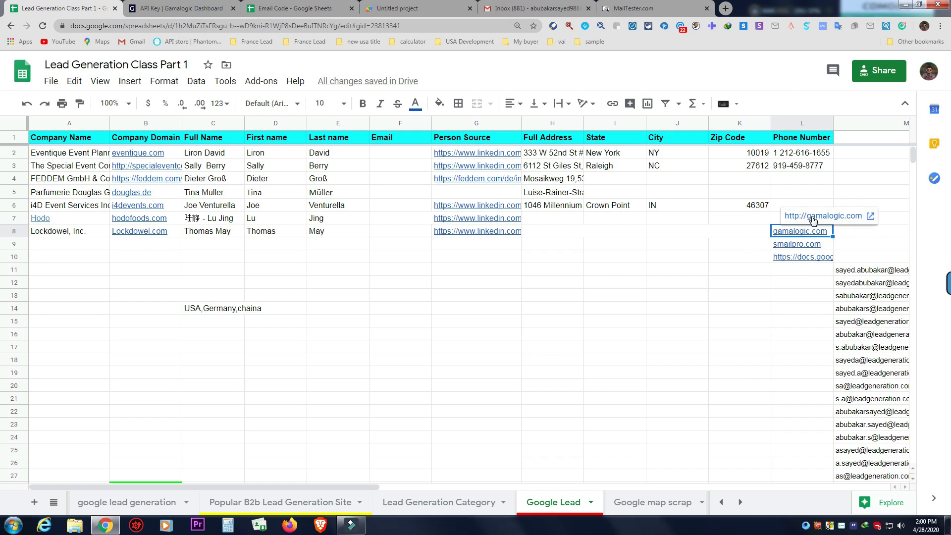
click(813, 217)
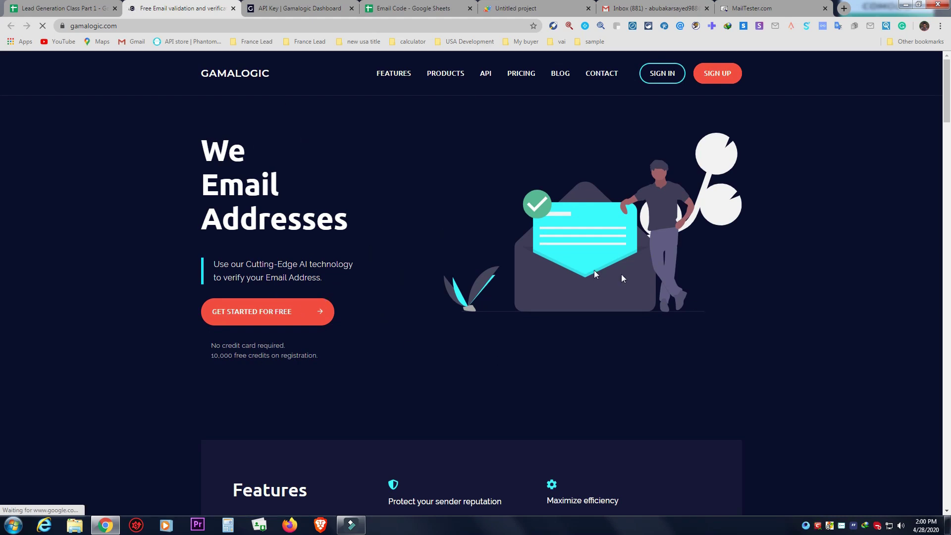
- Look over the Features section of the Gamalogic homepage and open the account sign-up page
scroll(390, 213, down, 6)
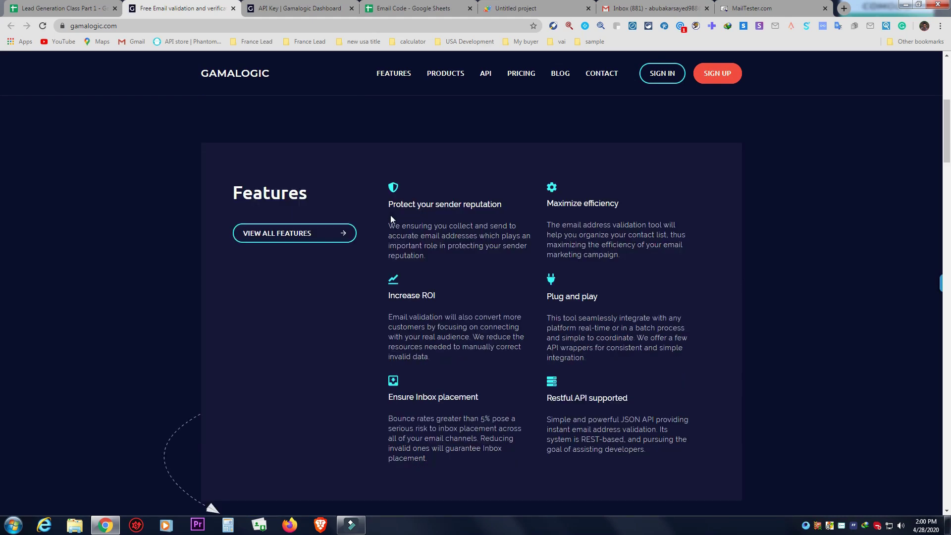
scroll(392, 213, up, 6)
click(720, 77)
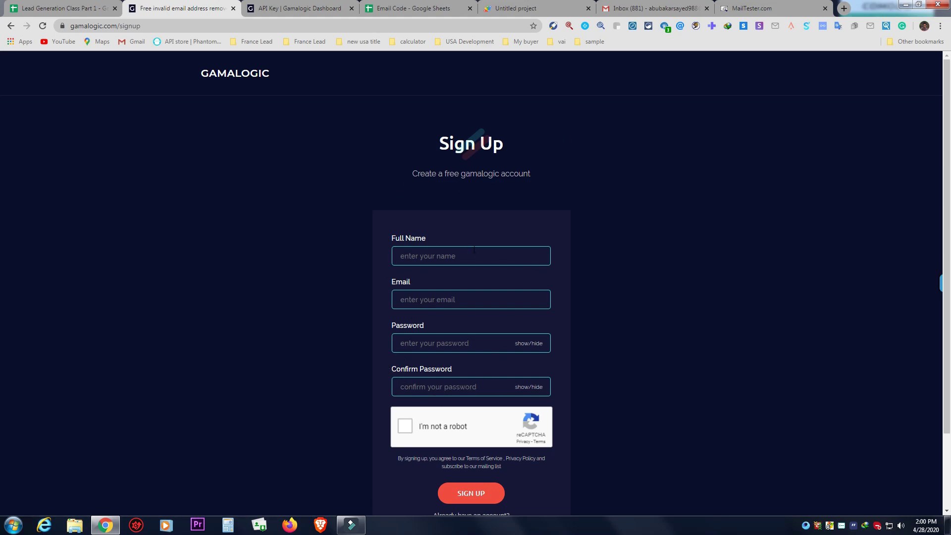
- Check the remaining credits on the already signed-in Gamalogic dashboard and open the Find Any Email tutorial
click(298, 9)
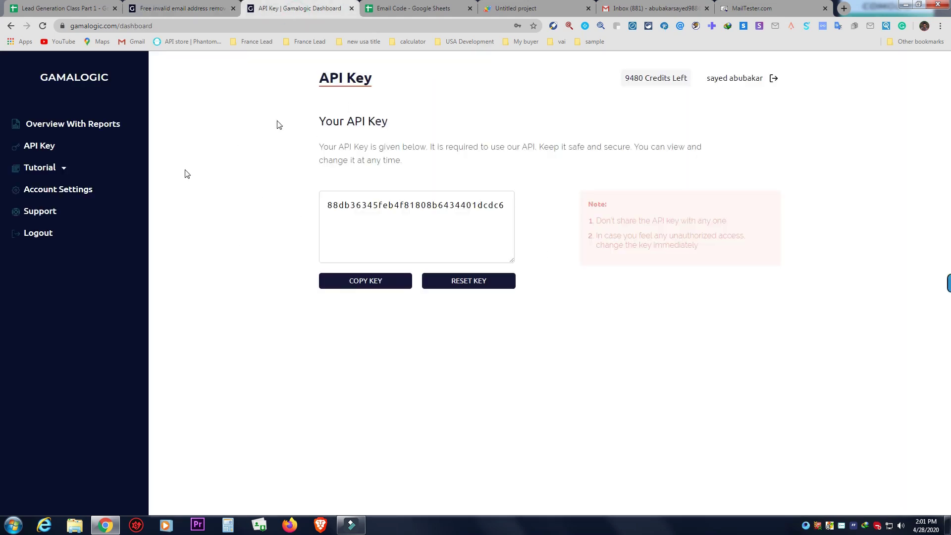
drag(626, 81, 657, 80)
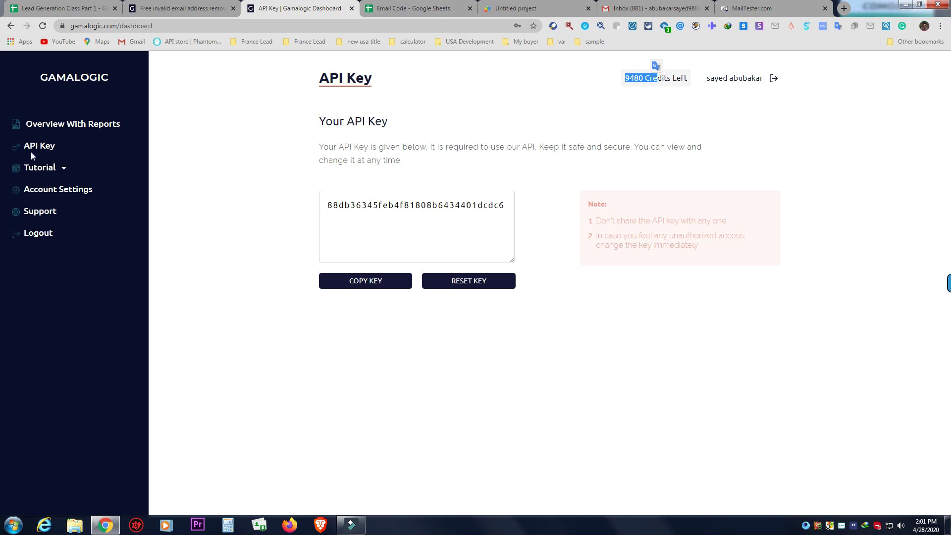
click(49, 173)
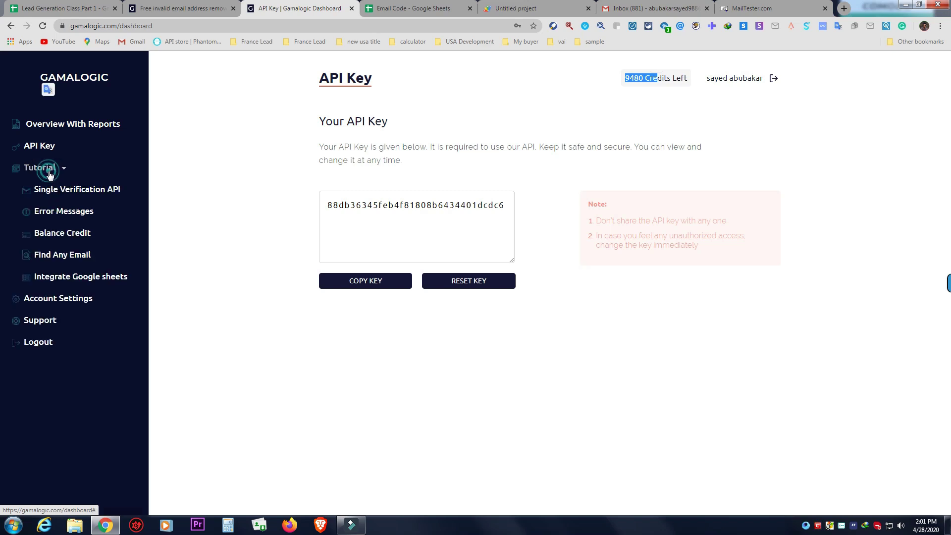
click(59, 258)
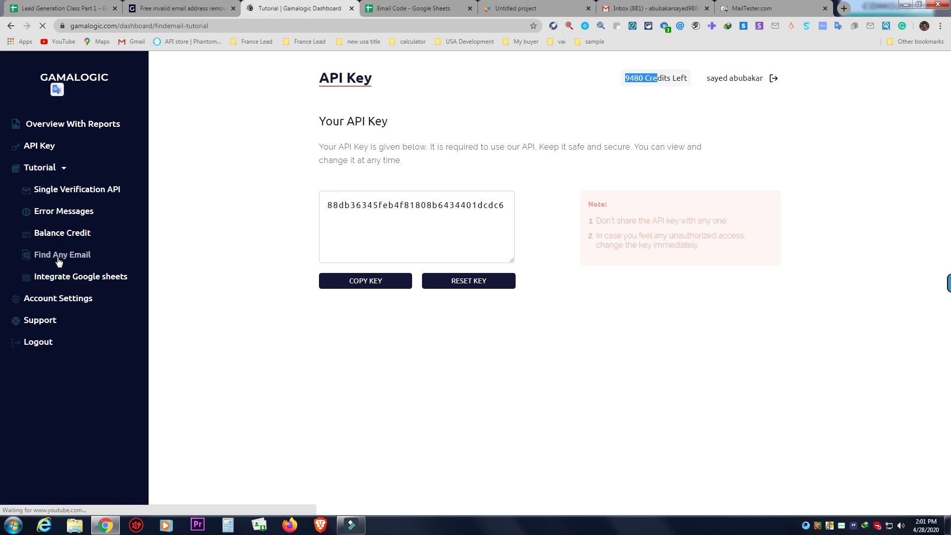
- Read through the Step 3 script in the Find Any Email tutorial down to its getBalance function
scroll(404, 282, down, 9)
scroll(404, 286, down, 15)
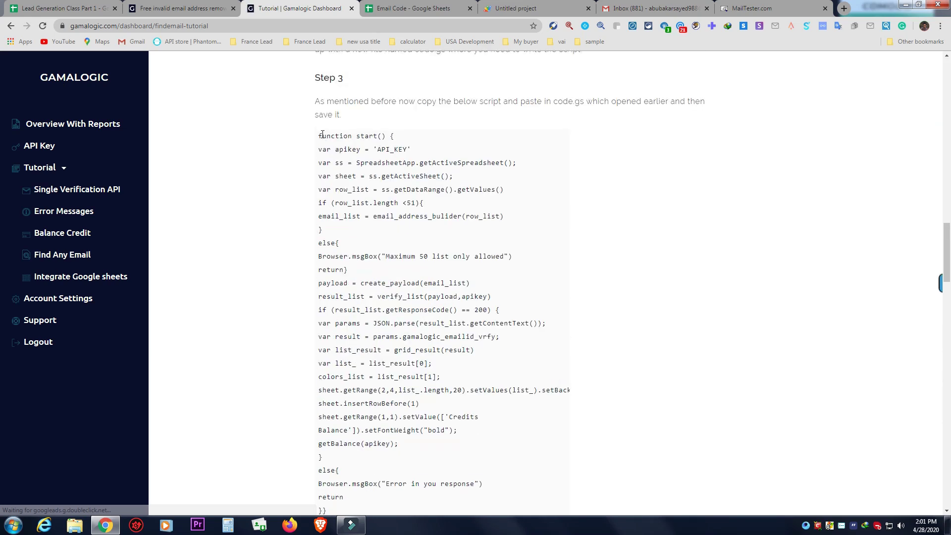
drag(320, 136, 469, 312)
scroll(427, 273, down, 5)
scroll(393, 227, down, 20)
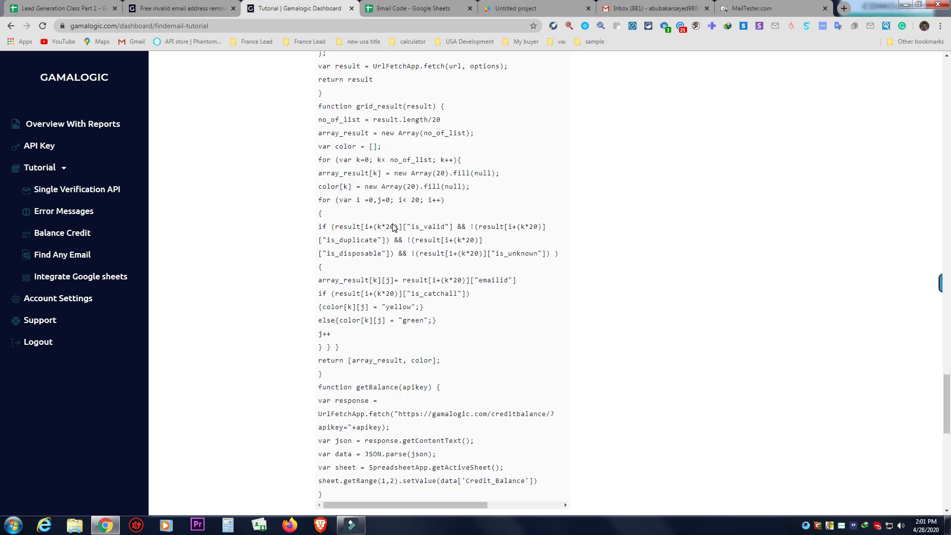
- Go to the Email Code spreadsheet, check its First Name, Last Name and Website columns, and open its script editor
click(394, 10)
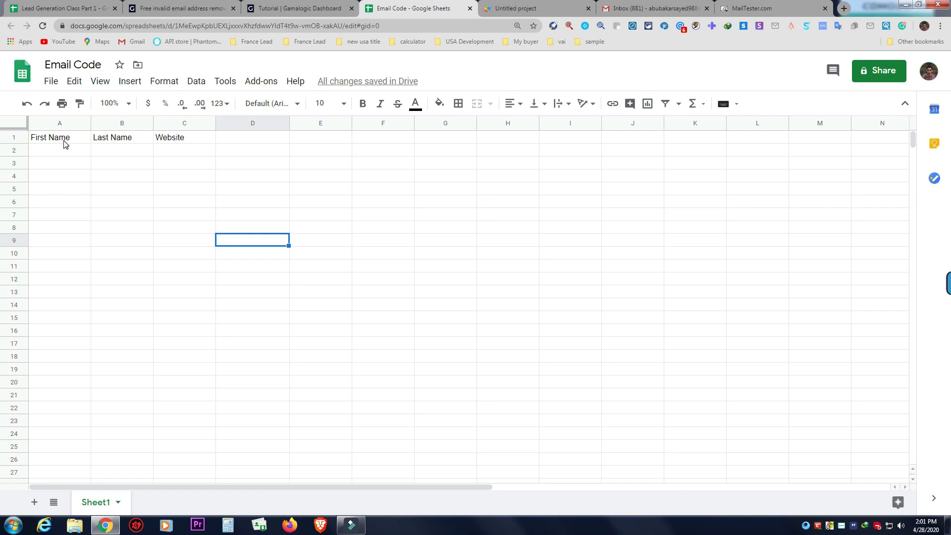
drag(58, 150, 167, 151)
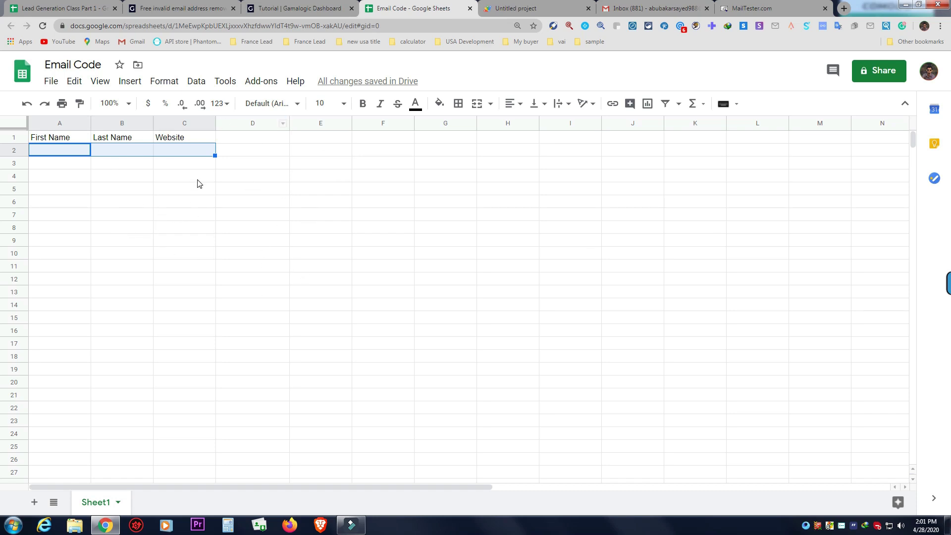
click(225, 83)
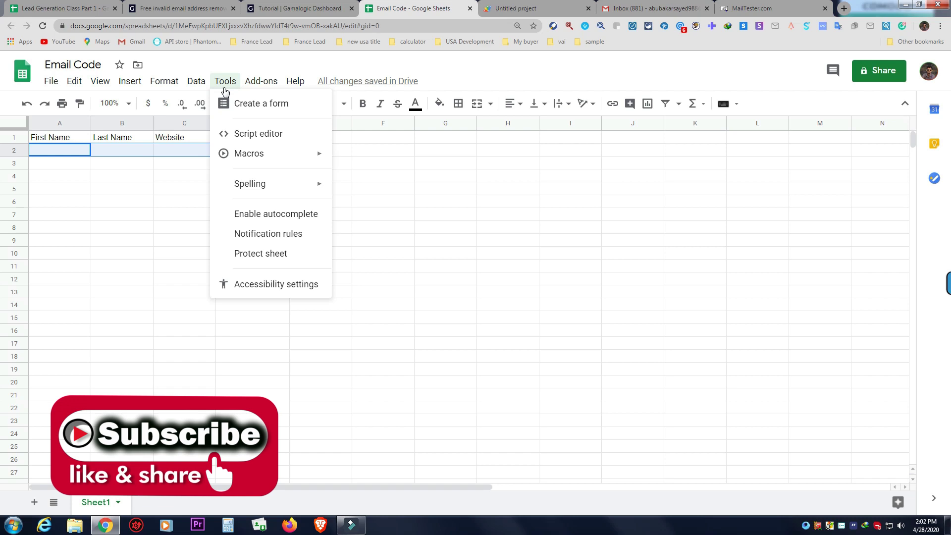
click(252, 139)
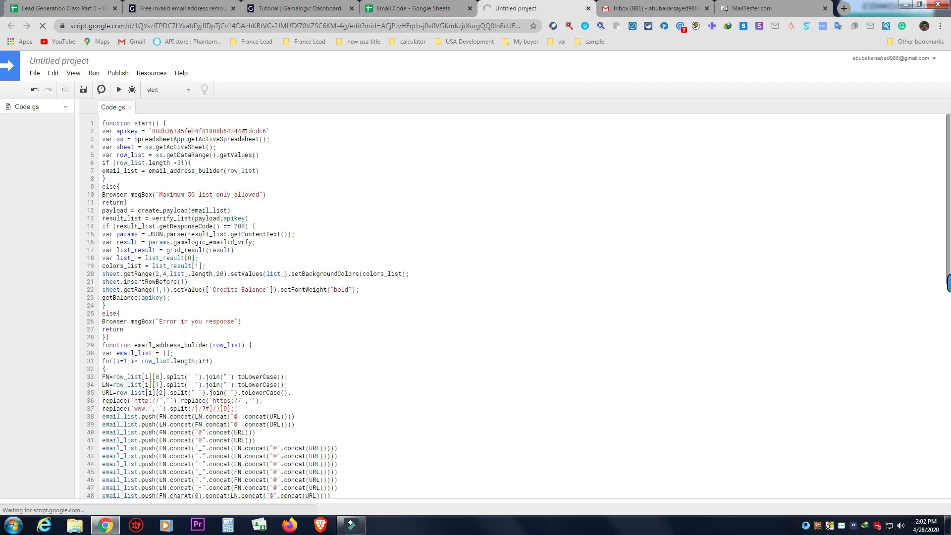
- Copy the complete Step 3 script from the Find Any Email tutorial and return to the Untitled project's Code.gs file
click(287, 8)
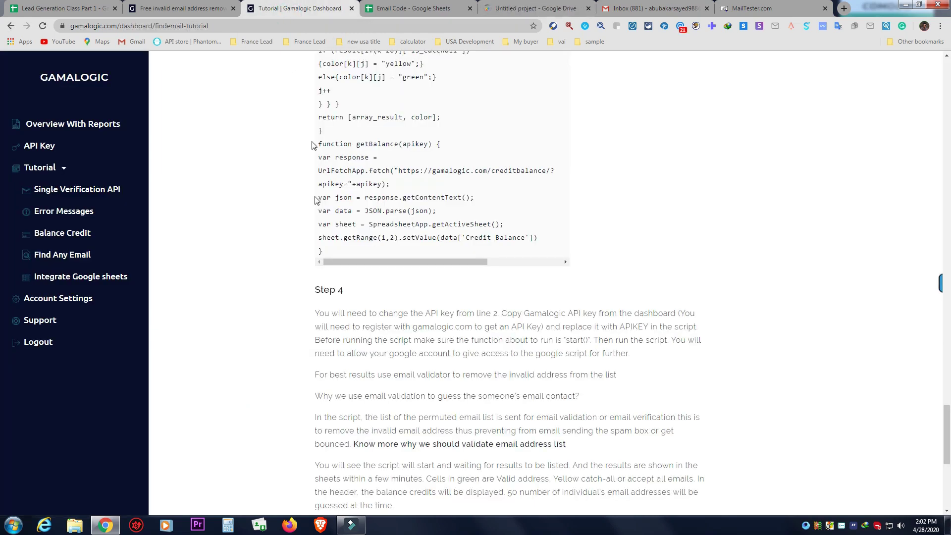
scroll(410, 208, up, 15)
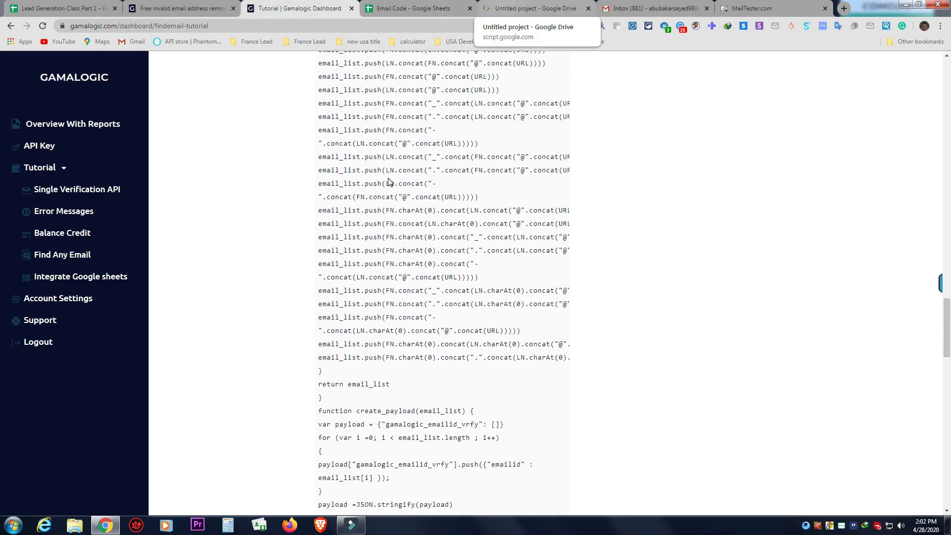
scroll(389, 182, up, 7)
scroll(389, 182, up, 6)
click(320, 212)
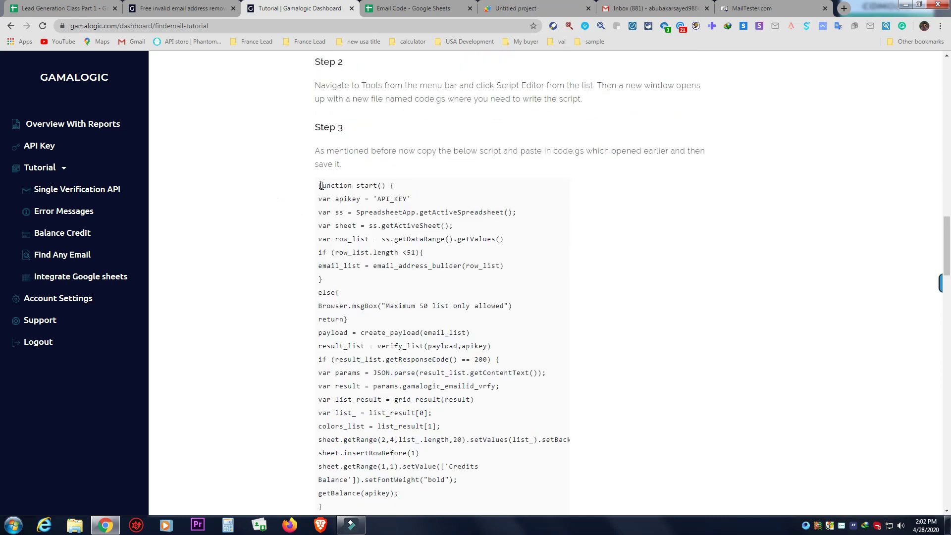
drag(318, 185, 479, 243)
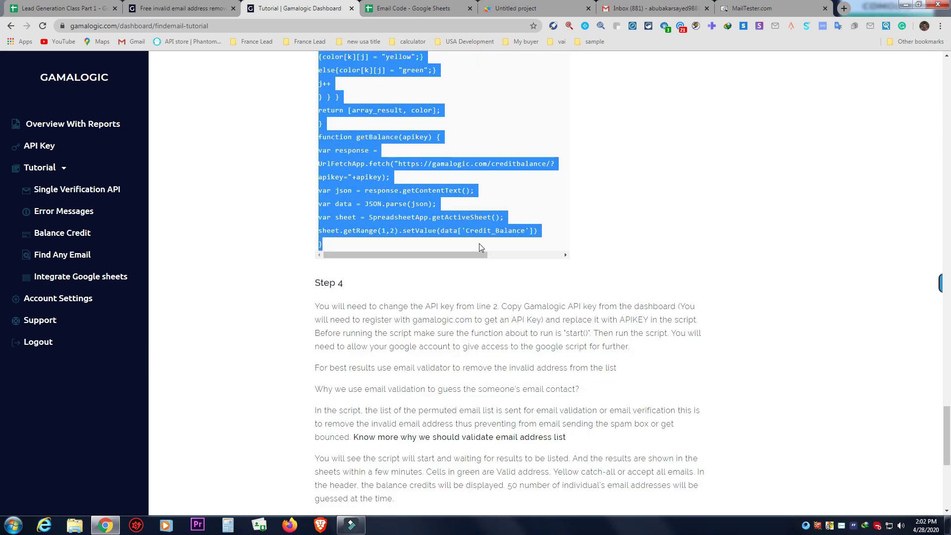
right_click(433, 227)
click(435, 234)
click(529, 5)
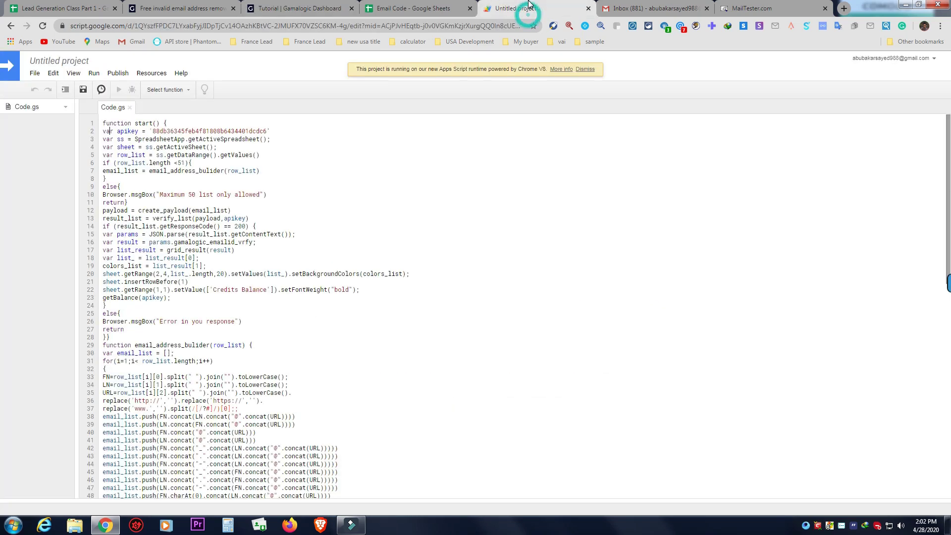
- Replace all the code in Code.gs with the copied Find Any Email script and save the project
key(ctrl+a)
key(ctrl+v)
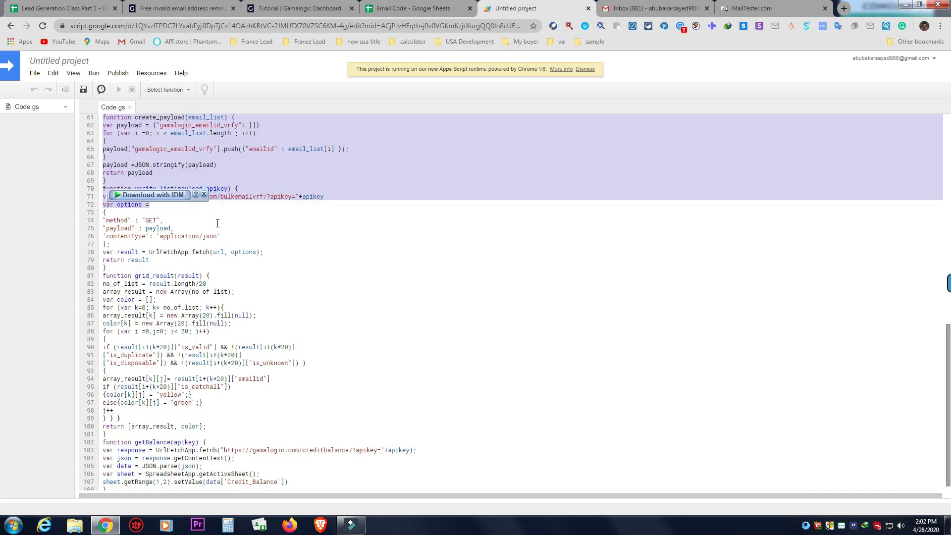
key(ctrl+a)
key(Delete)
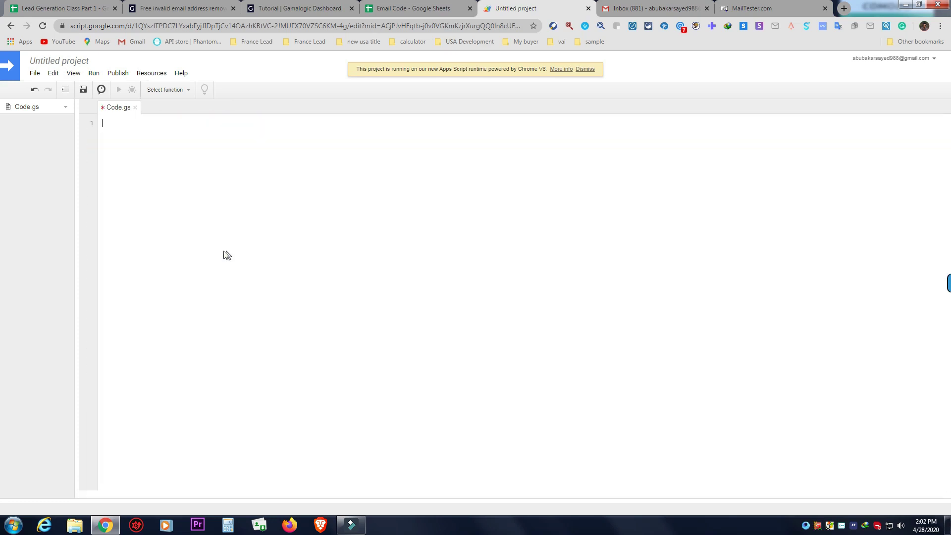
right_click(148, 131)
click(180, 190)
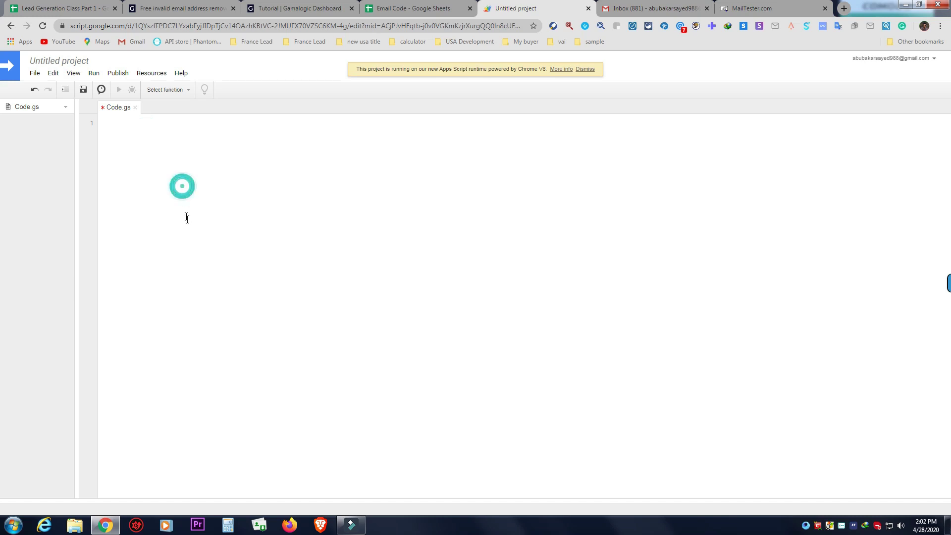
scroll(198, 297, up, 15)
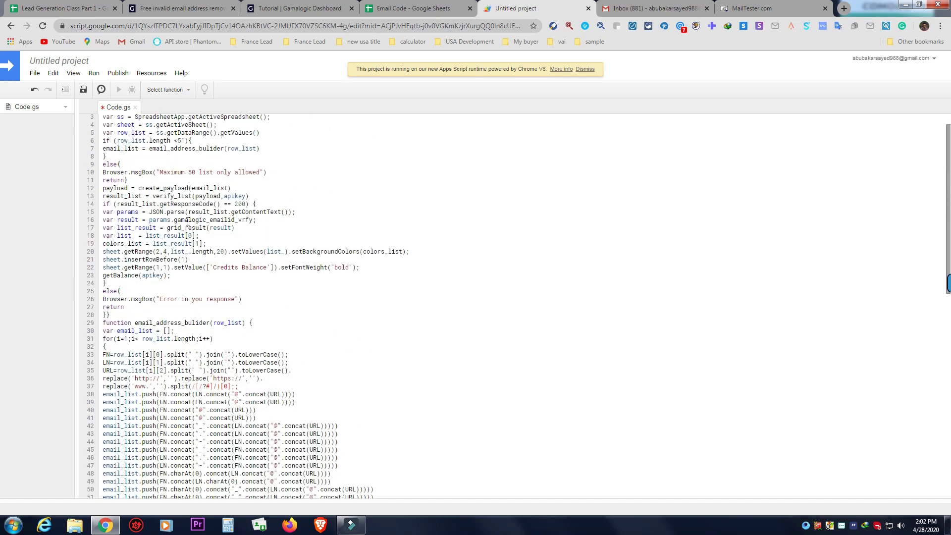
click(83, 90)
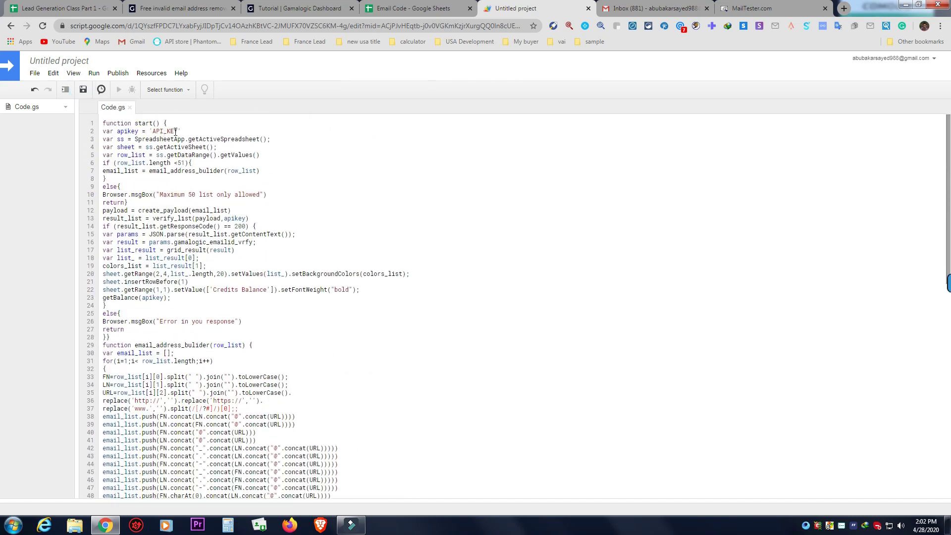
- Open the API Key page of the Gamalogic dashboard and copy the account's API key
click(167, 7)
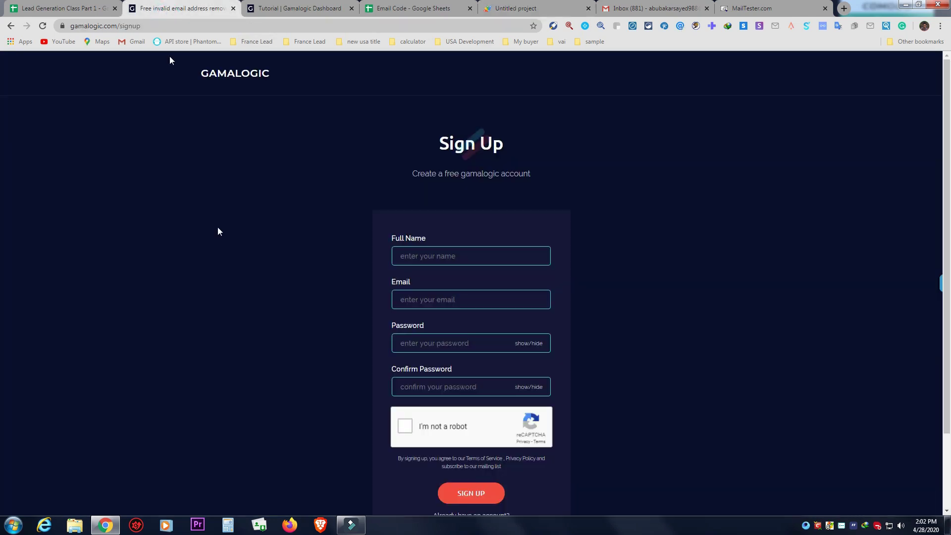
click(312, 6)
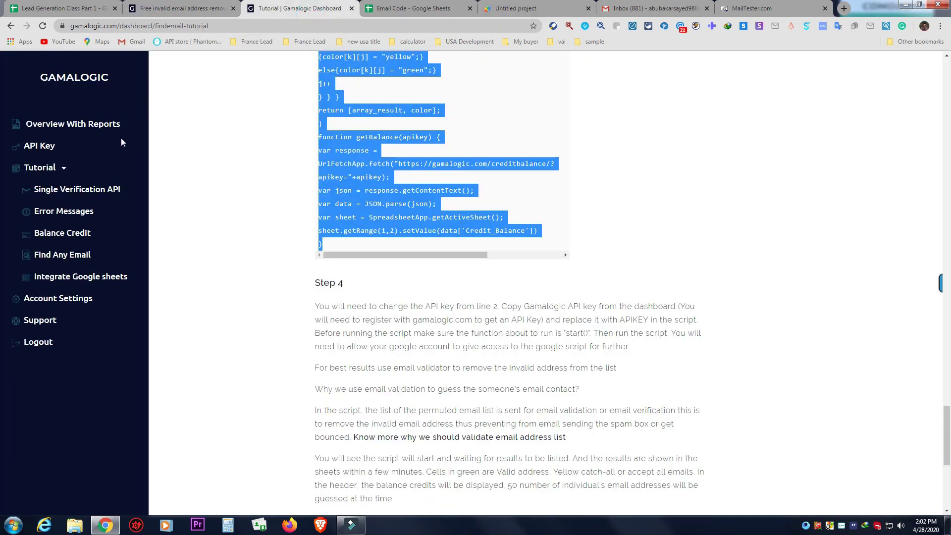
click(43, 147)
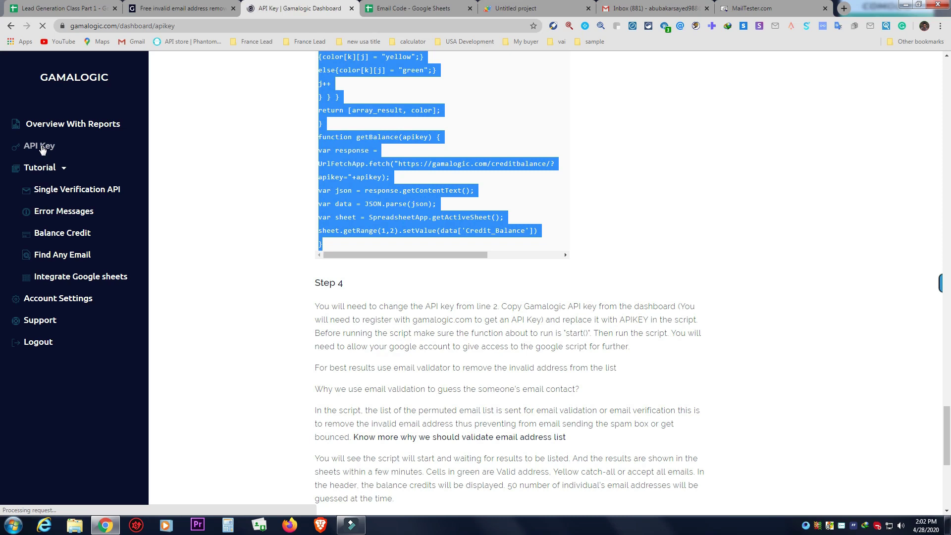
click(372, 280)
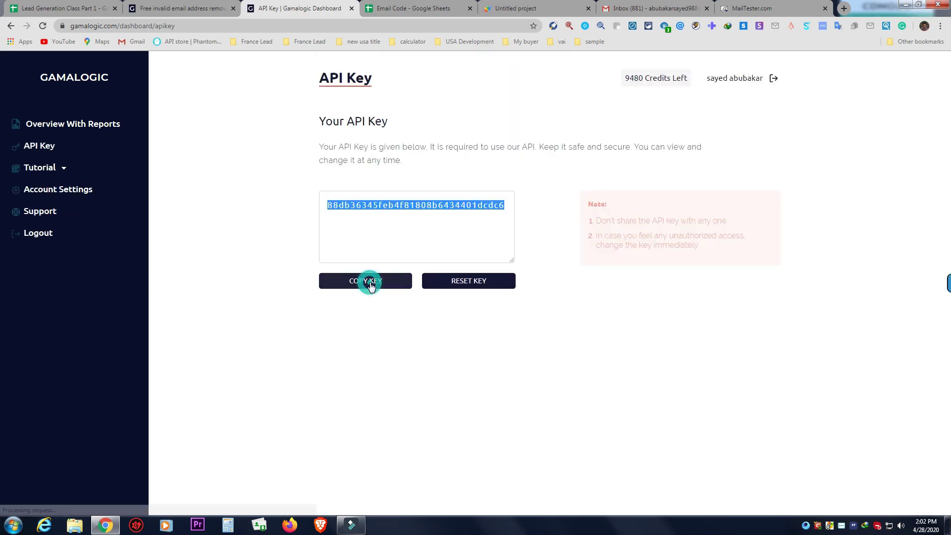
- In the Apps Script project, replace the API_KEY placeholder on line 2 with the copied API key and save the script
click(423, 7)
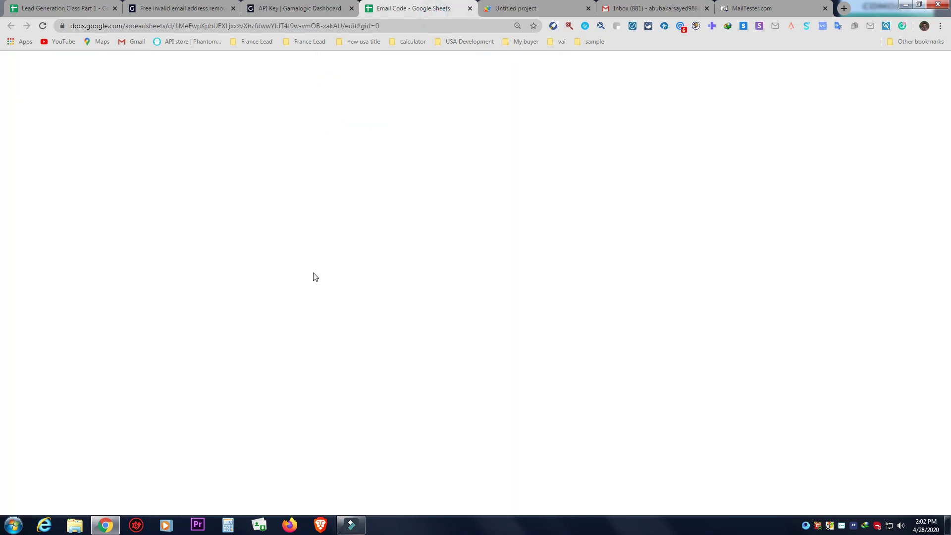
click(503, 10)
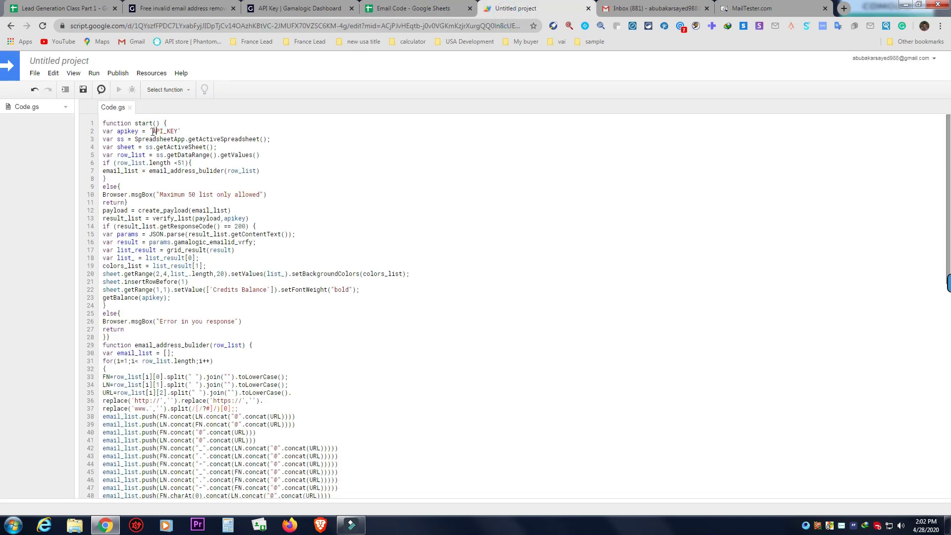
drag(152, 131, 177, 134)
key(BackSpace)
key(ctrl+v)
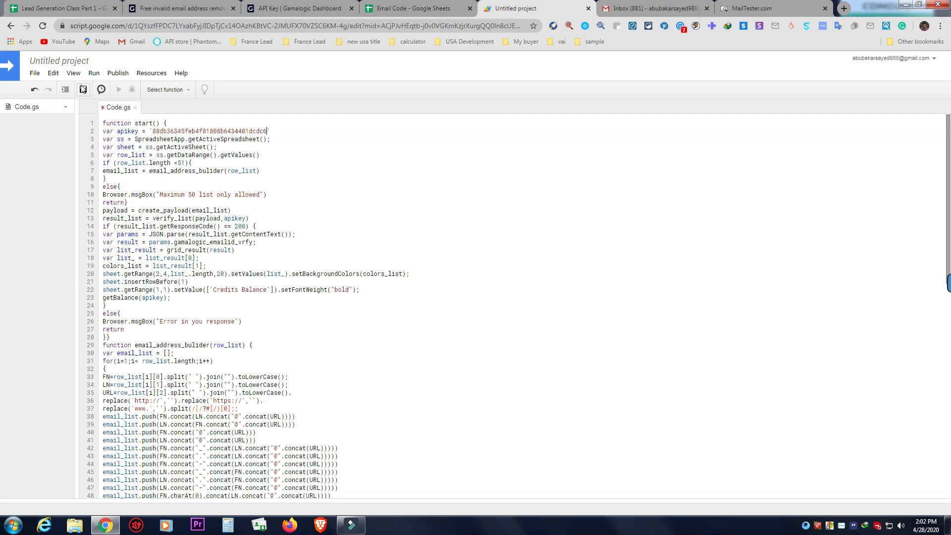
click(85, 91)
- Choose start as the function, run the script, and check its run status and the Email Code spreadsheet
click(188, 93)
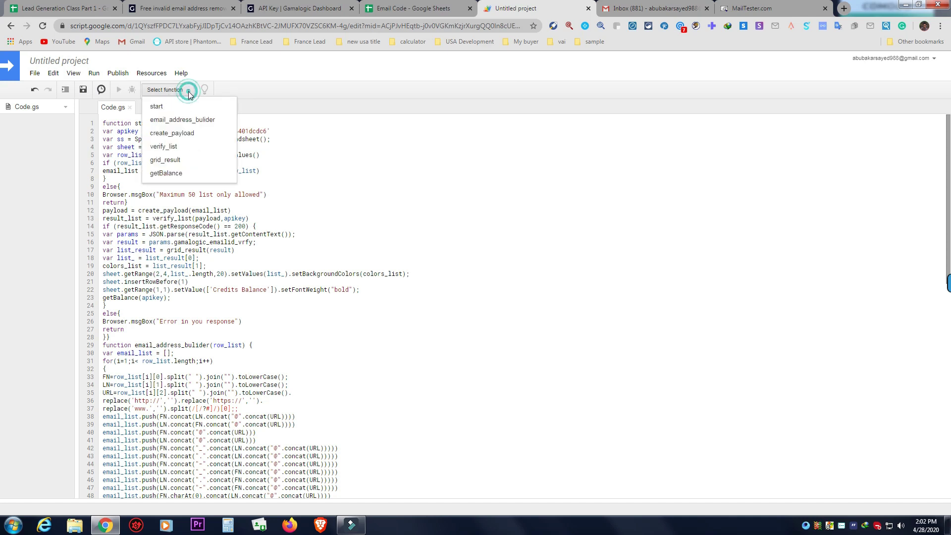
click(160, 103)
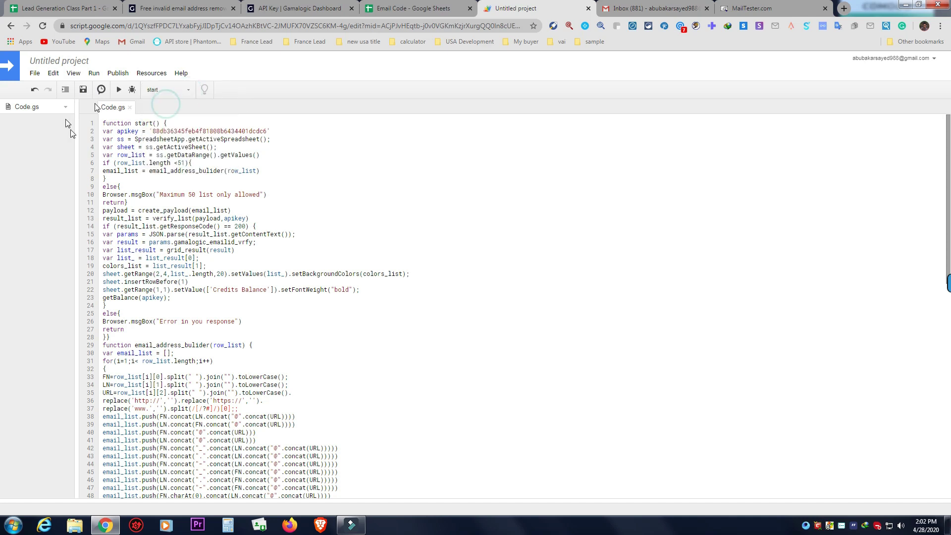
click(119, 94)
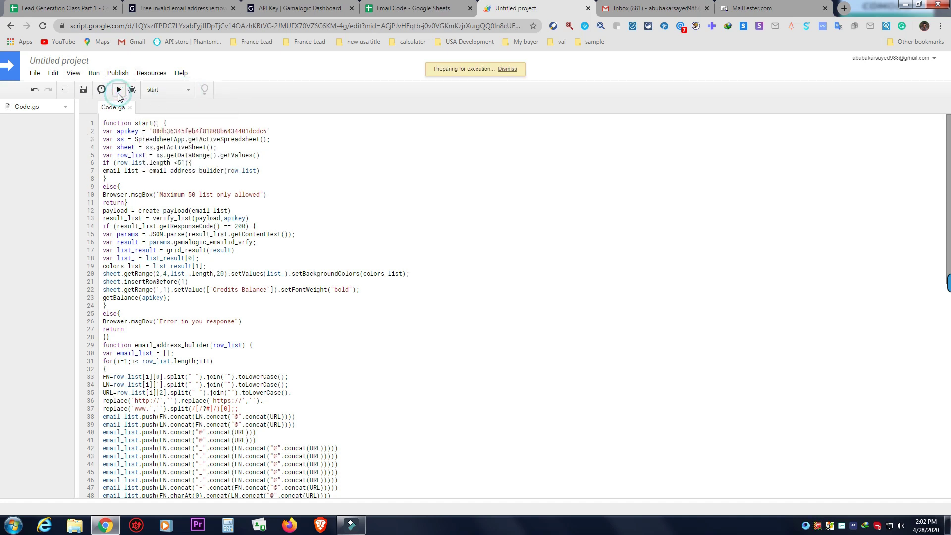
click(414, 9)
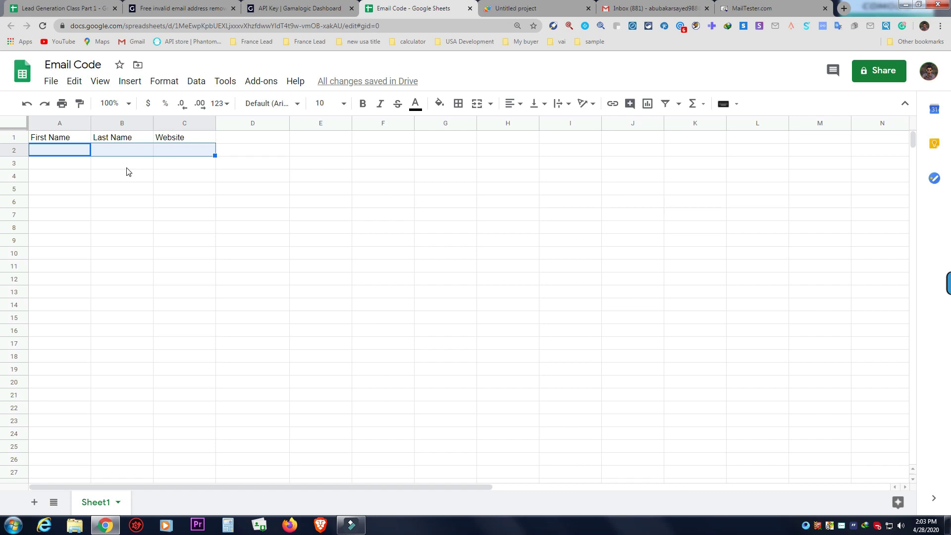
click(513, 7)
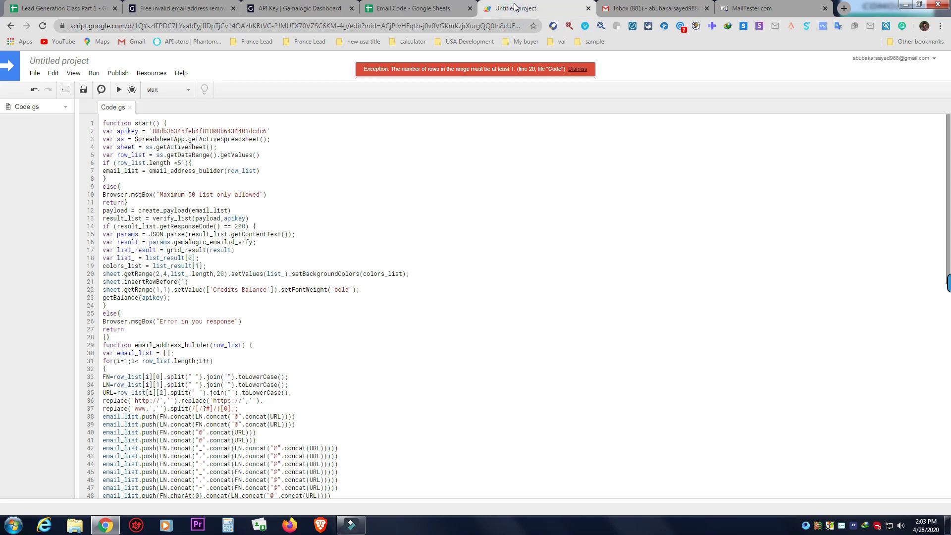
click(389, 10)
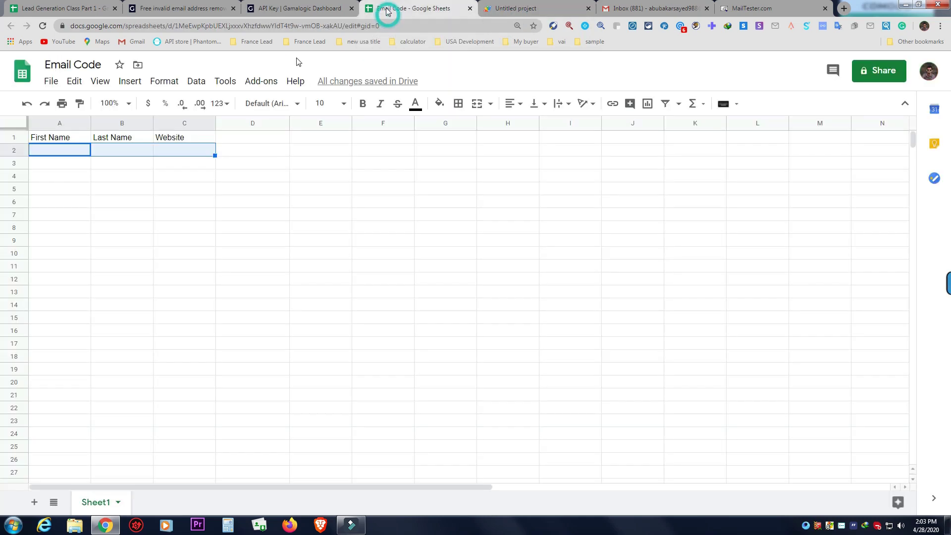
click(87, 194)
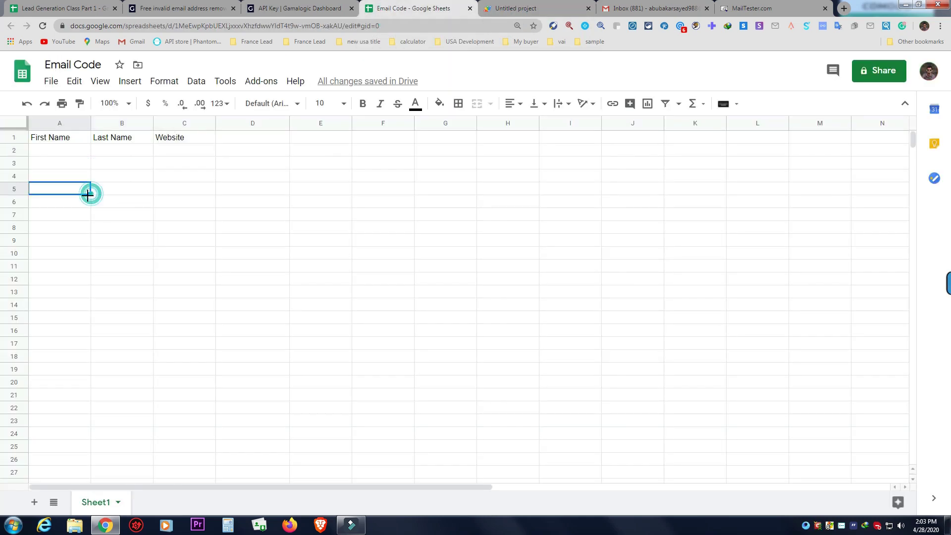
- Copy the first lead's full name from the Google Lead sheet into A2 of Email Code, keeping only the first name
click(45, 11)
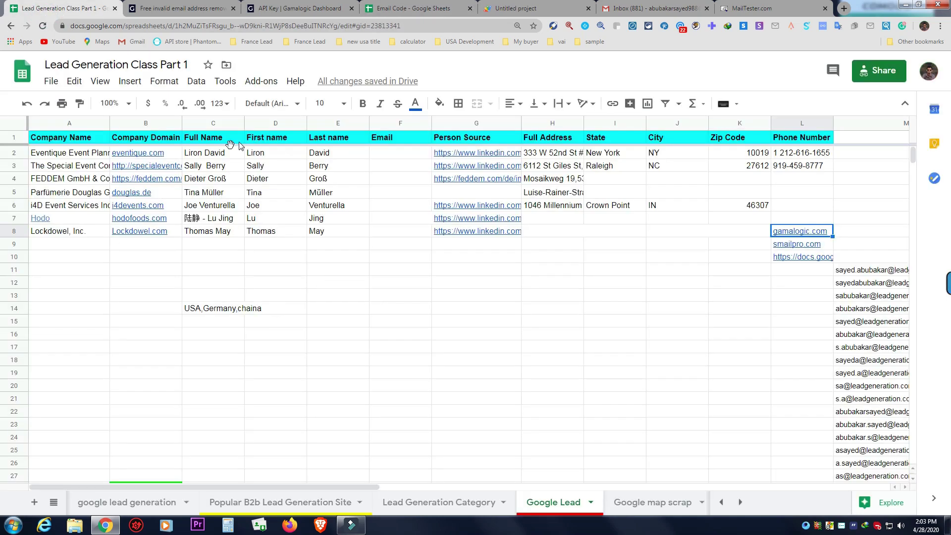
click(221, 155)
right_click(221, 156)
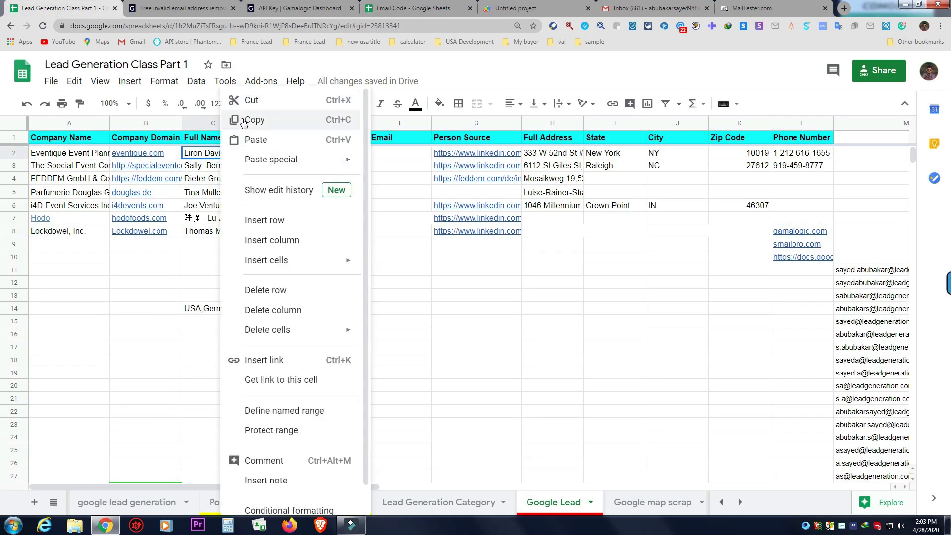
click(247, 118)
click(396, 9)
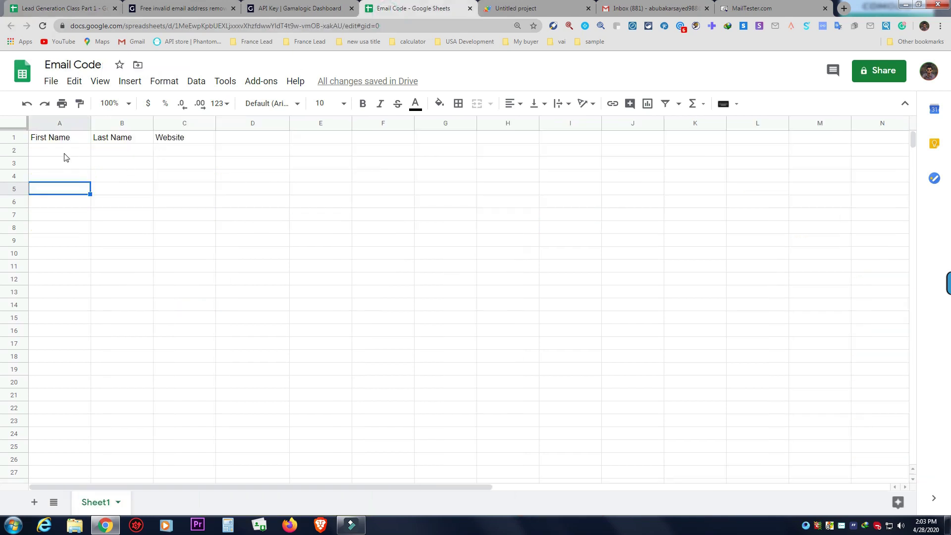
click(67, 152)
right_click(67, 151)
click(91, 212)
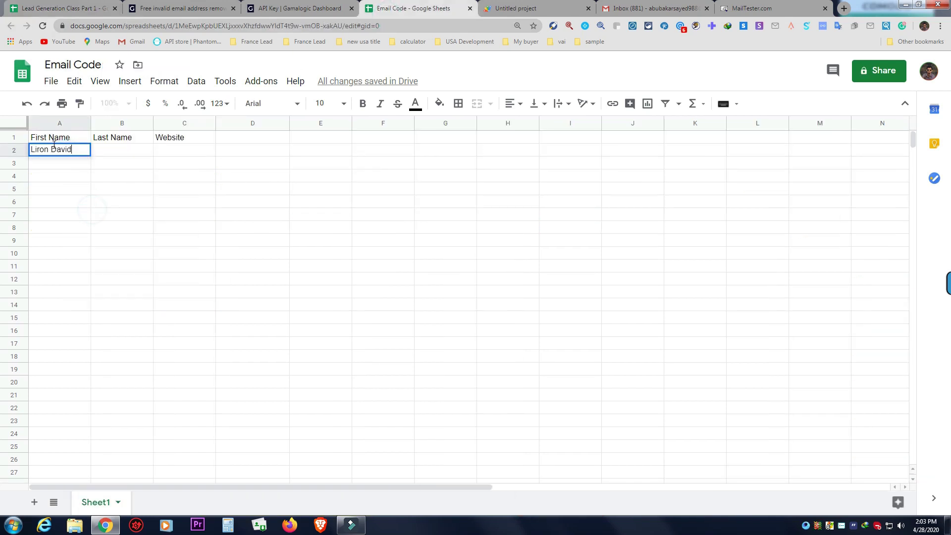
drag(50, 150, 101, 150)
key(BackSpace)
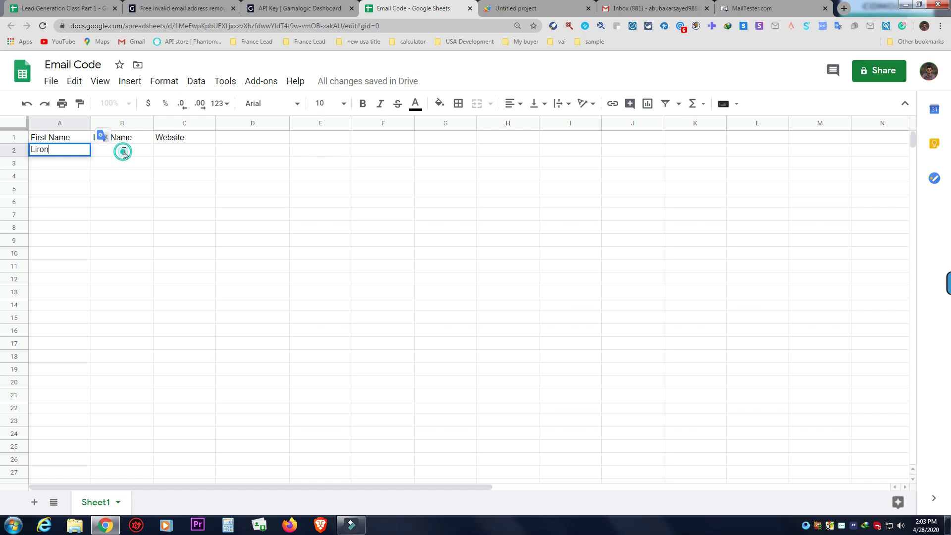
- Paste the lead's full name into B2 under Last Name and remove the first name from it
right_click(123, 153)
click(133, 208)
double_click(113, 150)
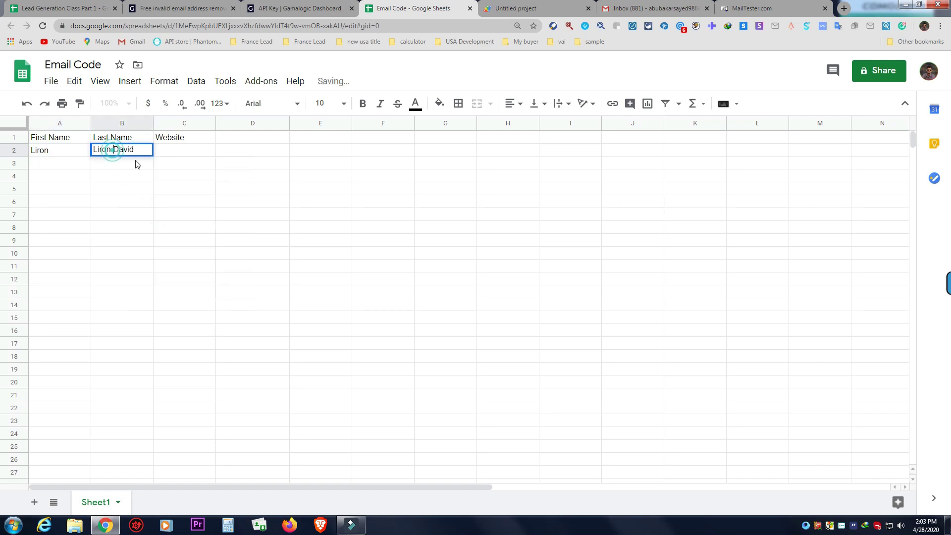
key(BackSpace)
key(BackSpace)
key(BackSpace)
key(BackSpace)
key(BackSpace)
key(BackSpace)
click(173, 152)
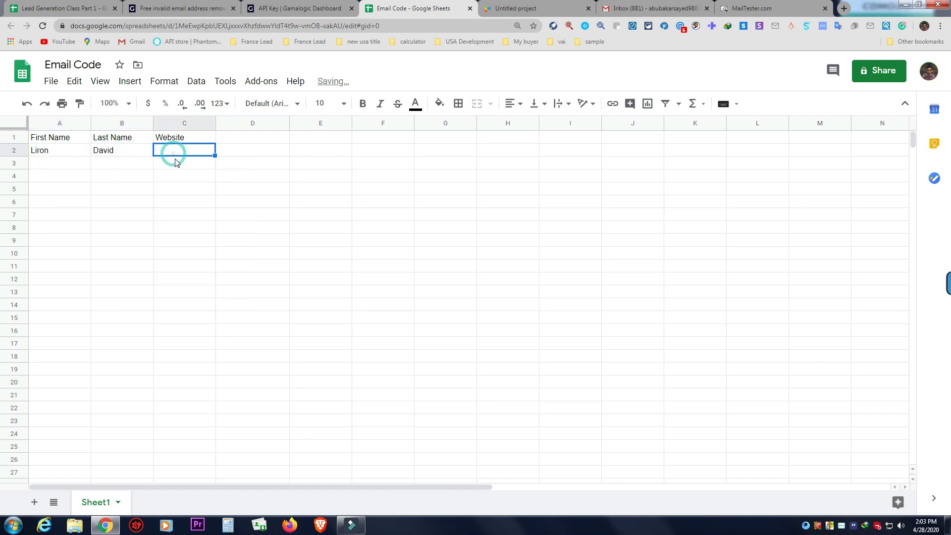
- Copy the lead's company domain eventique.com from the Google Lead sheet into C2 under Website
click(67, 5)
click(138, 153)
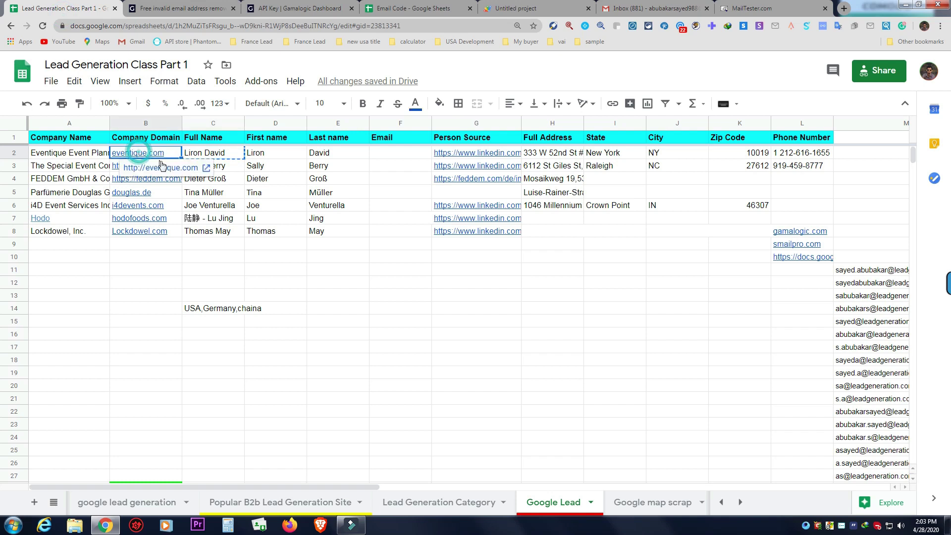
right_click(138, 154)
click(177, 120)
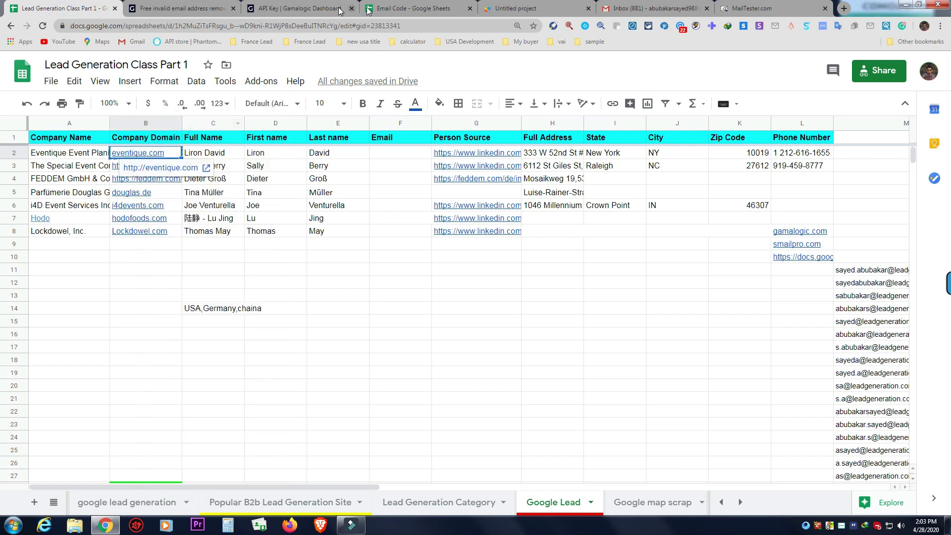
click(407, 10)
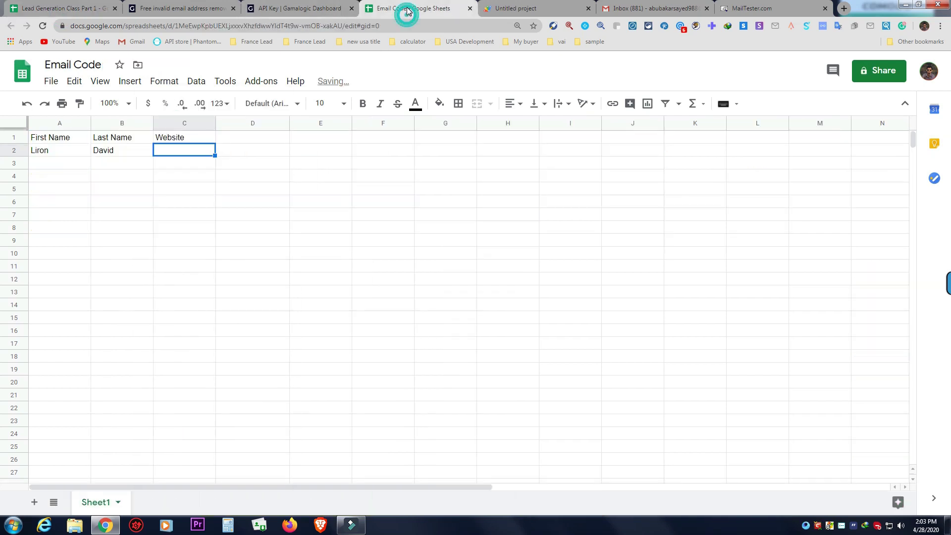
right_click(193, 154)
click(221, 206)
click(161, 202)
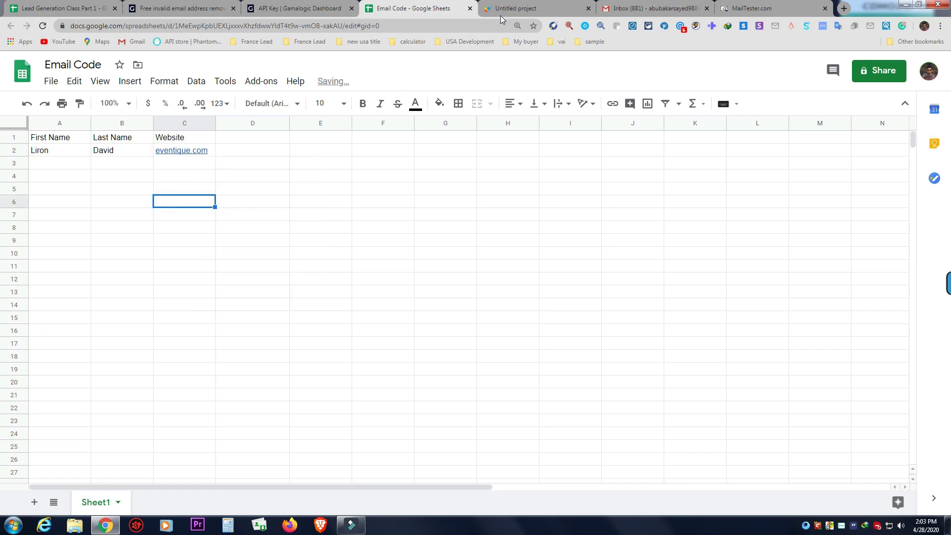
- Run the start function again for the filled-in lead row and return to the Email Code spreadsheet
click(523, 11)
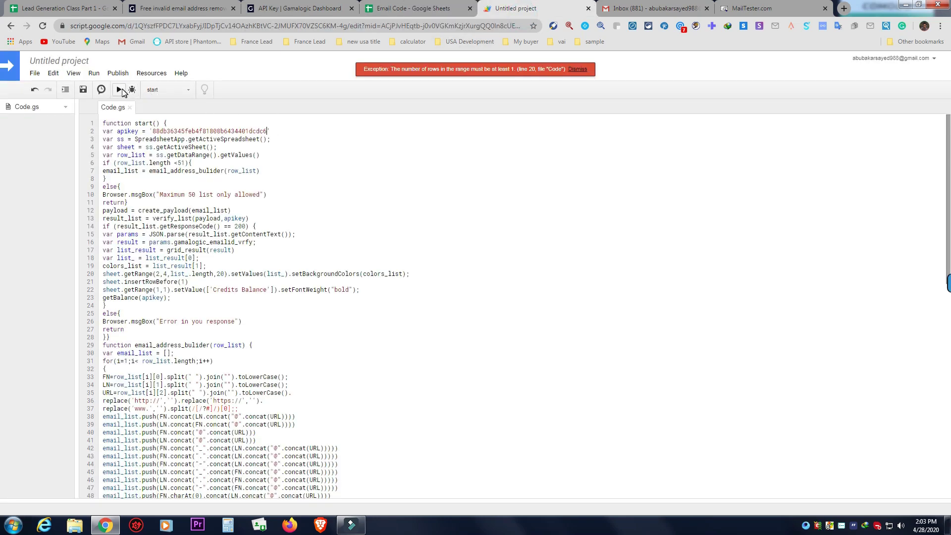
click(122, 92)
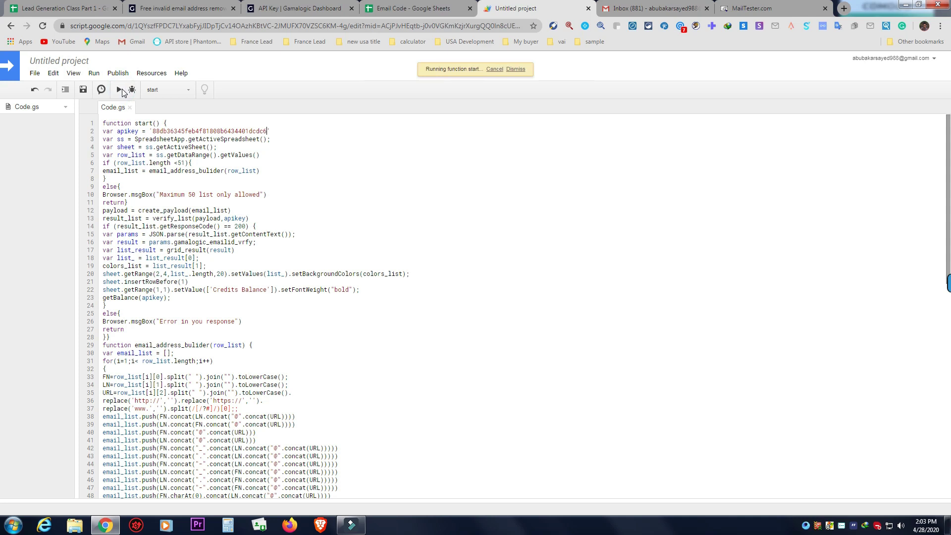
click(400, 10)
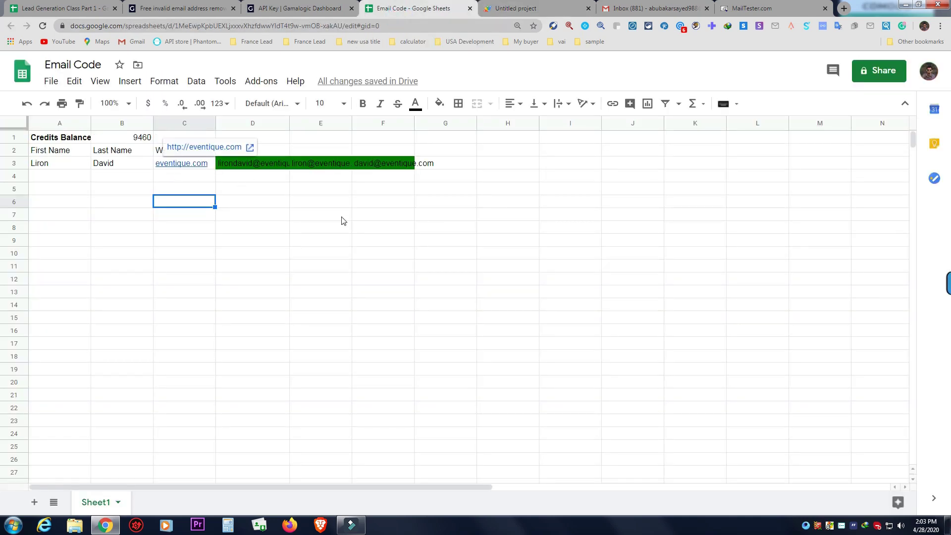
- Copy the three candidate email addresses from D3:F3 of Email Code into the Gmail message's recipients, replacing the existing entry
drag(249, 169, 411, 164)
right_click(307, 165)
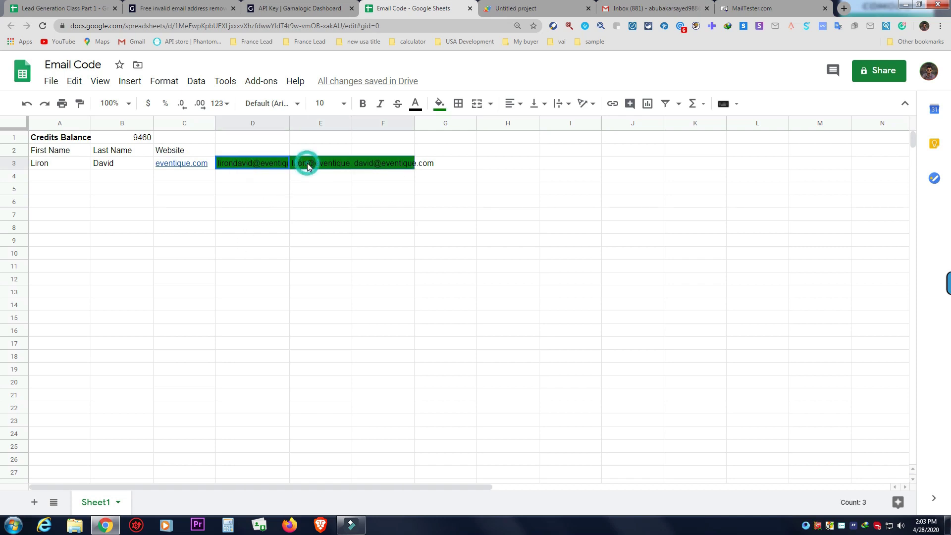
click(328, 120)
click(626, 9)
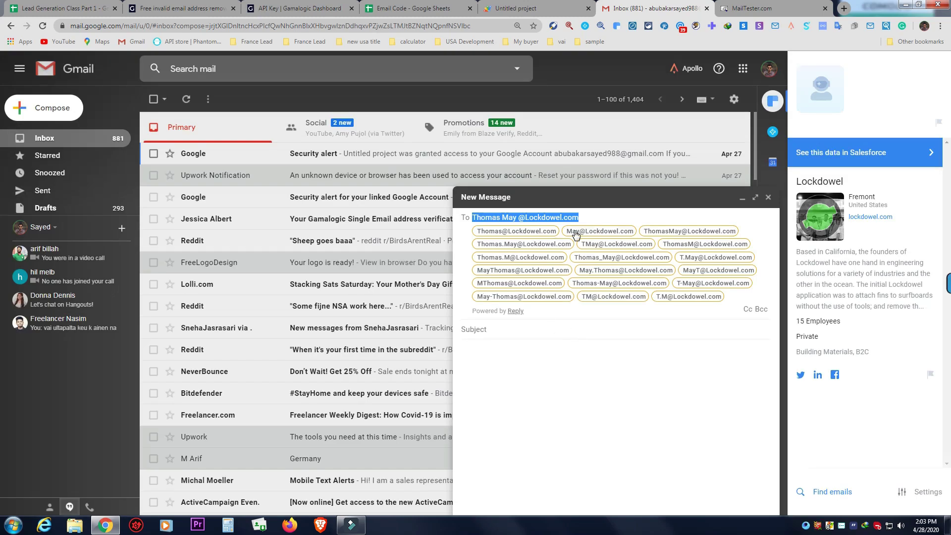
key(BackSpace)
right_click(505, 219)
click(541, 300)
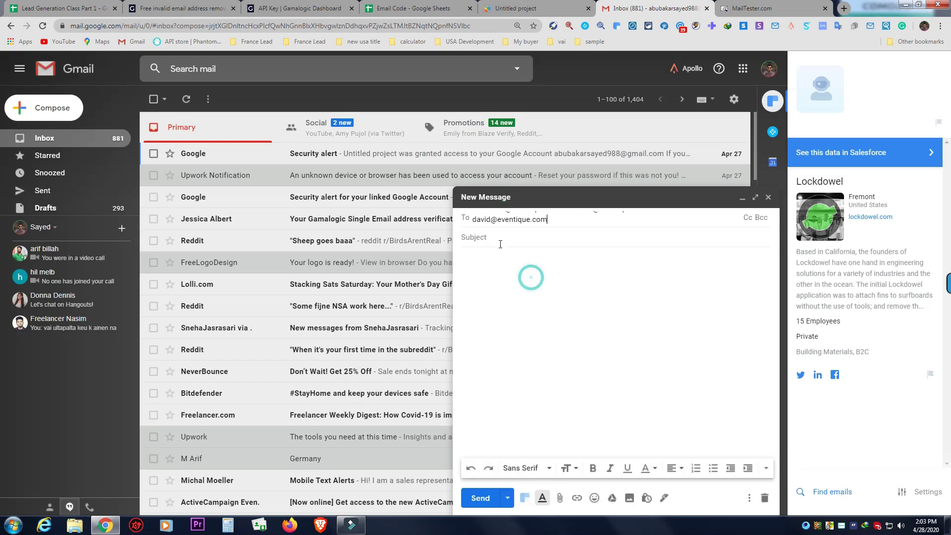
- Check the contact card of each of the three recipient addresses in the Gmail draft
mouse_move(499, 222)
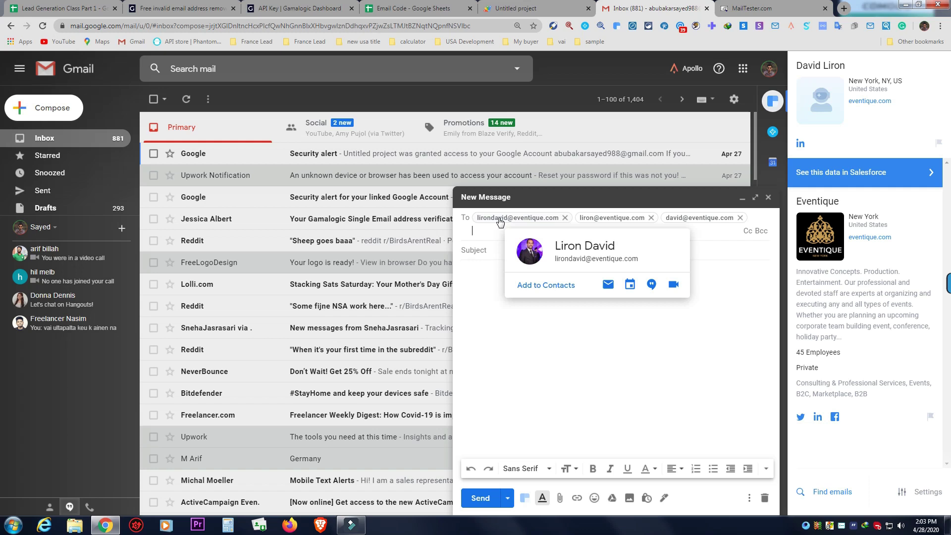
mouse_move(601, 224)
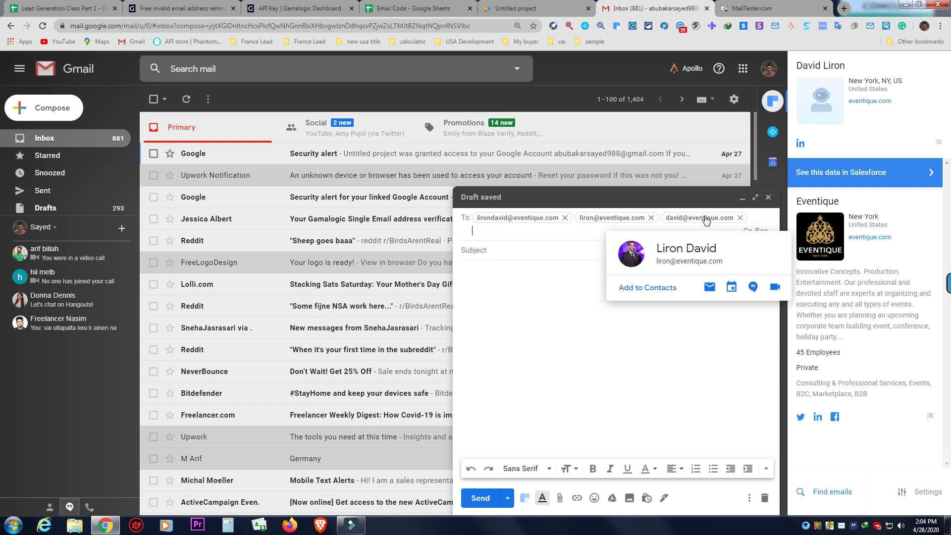
mouse_move(706, 221)
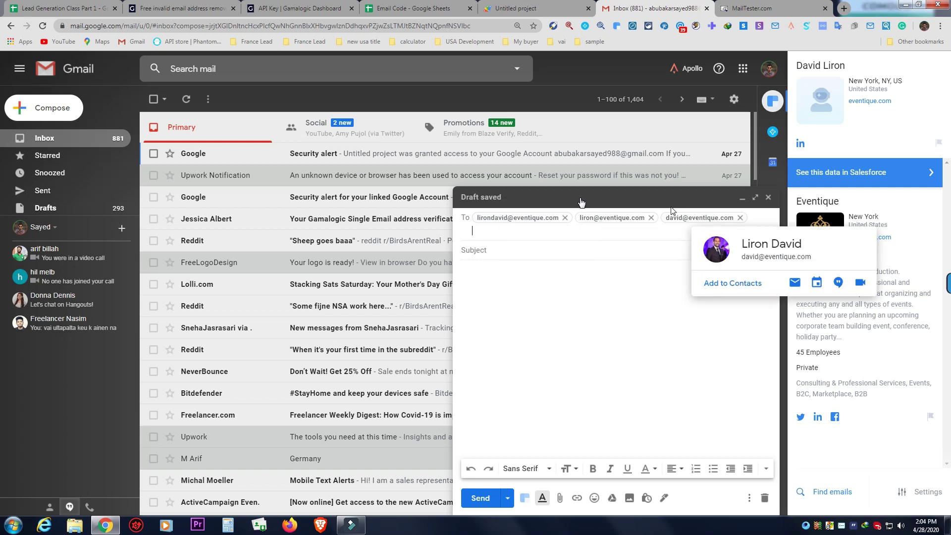
- Open the first lead's LinkedIn profile from Person Source in the Google Lead sheet and close the Free invalid email address page
click(74, 8)
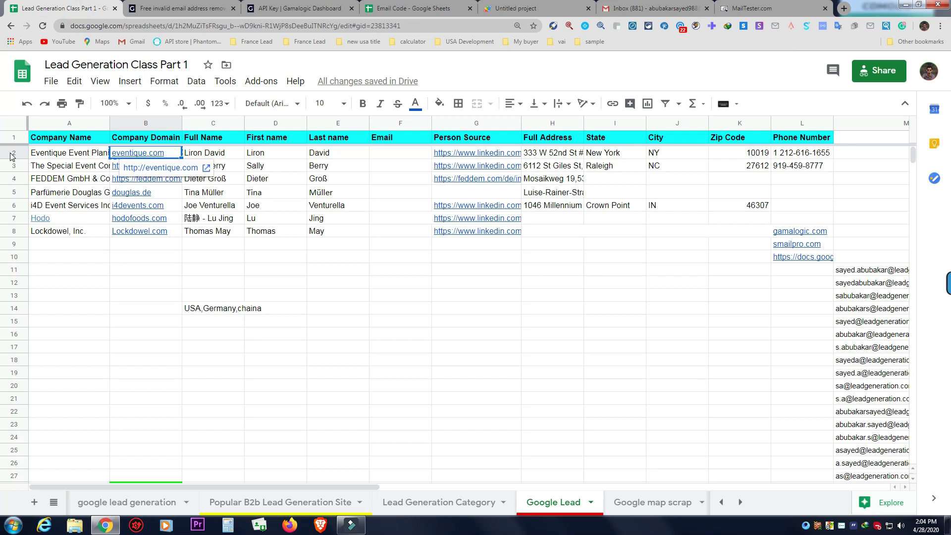
click(13, 153)
click(478, 154)
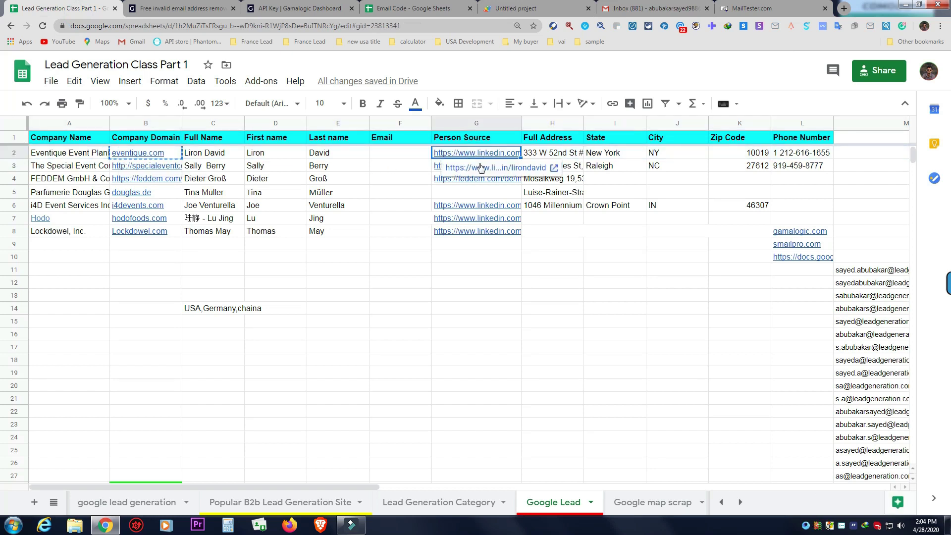
click(481, 167)
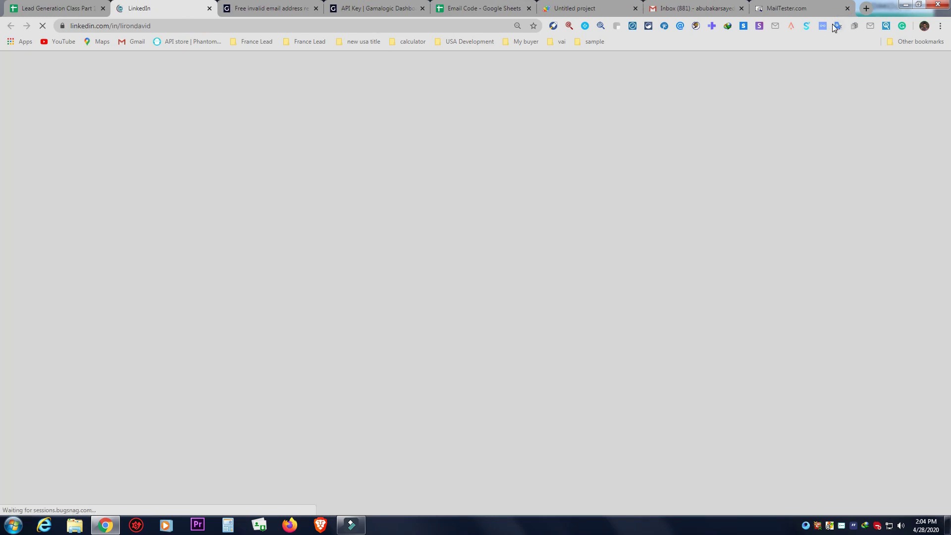
click(315, 9)
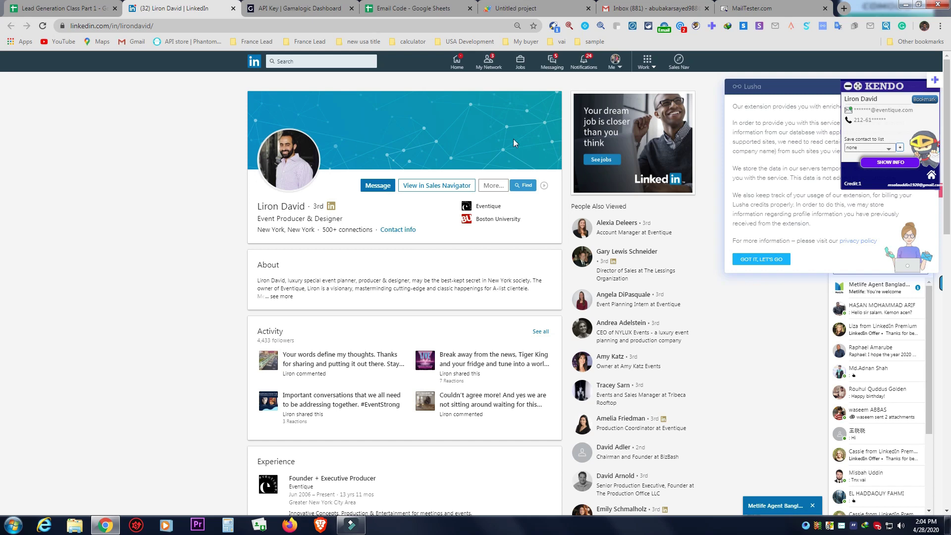
- Insert three blank rows below the first lead in the Google Lead sheet
click(72, 9)
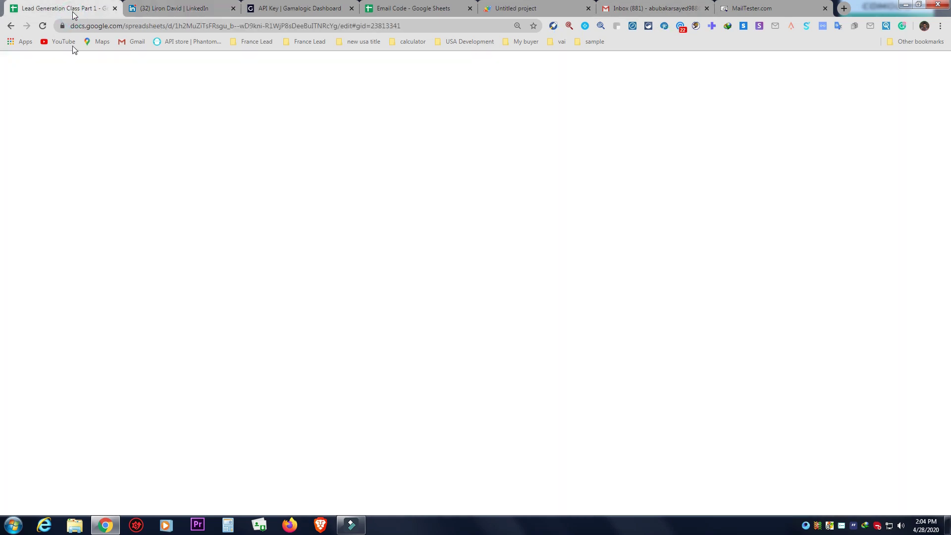
click(387, 168)
right_click(388, 169)
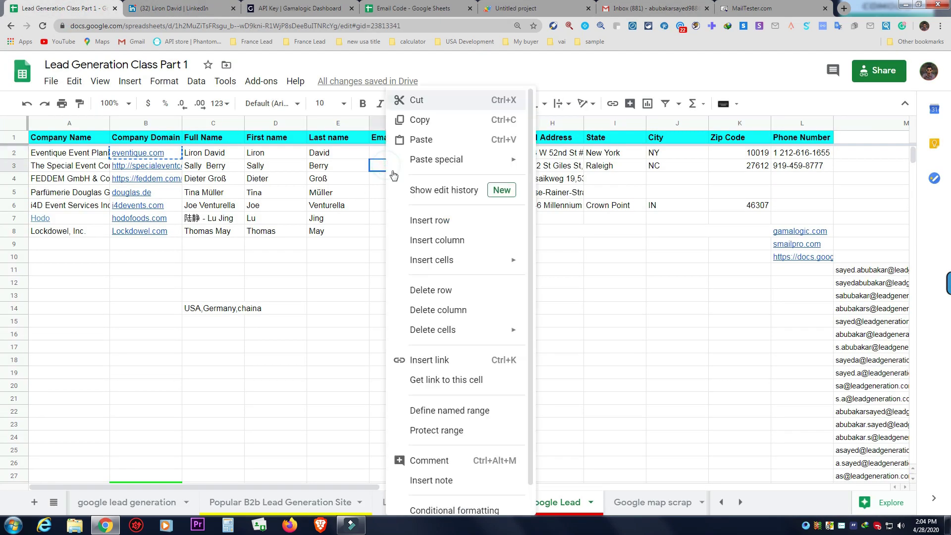
click(381, 169)
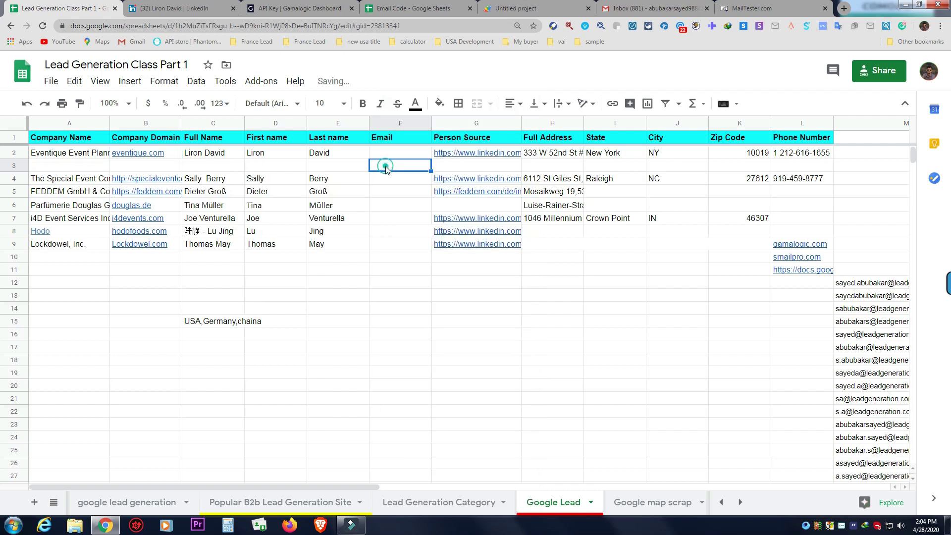
right_click(387, 169)
click(422, 220)
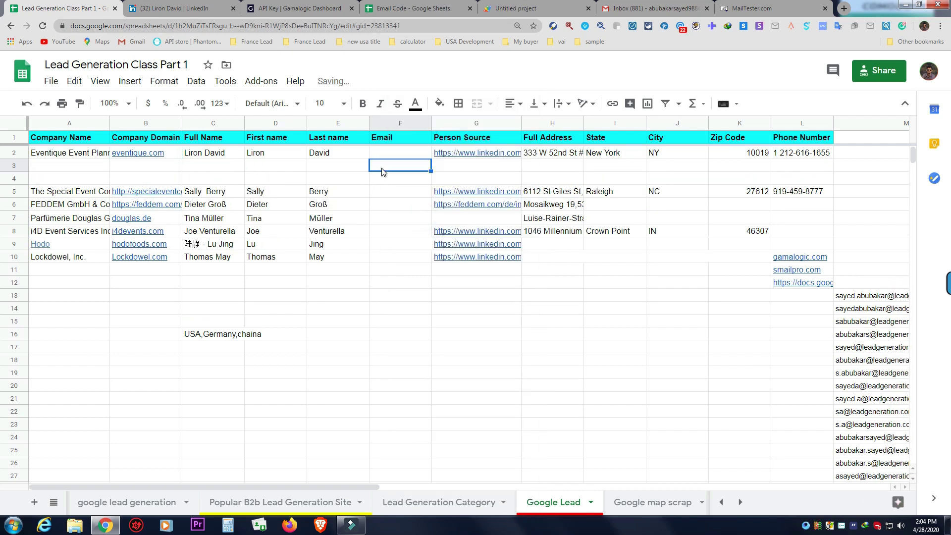
right_click(381, 171)
click(423, 219)
- Paste the three copied candidate email addresses into F3 under Email
click(324, 169)
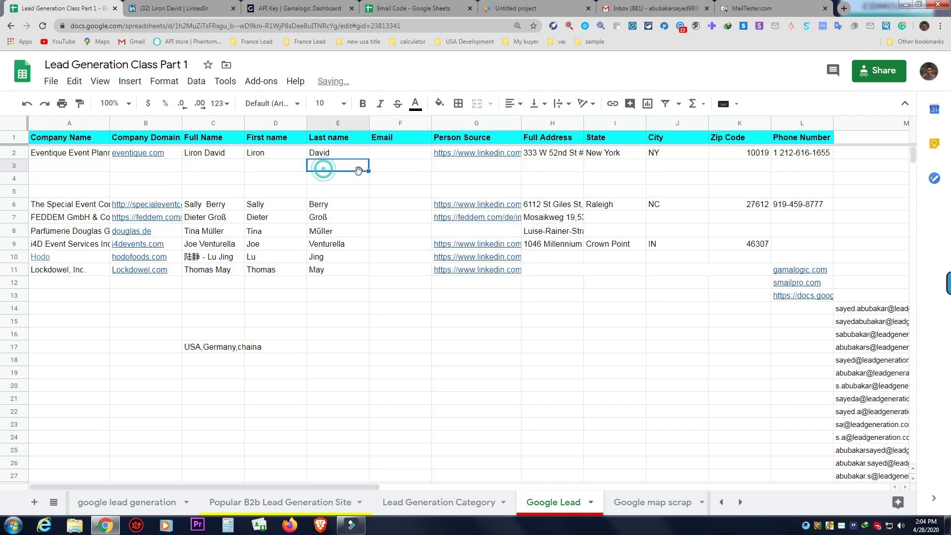
click(382, 170)
right_click(381, 169)
click(397, 223)
click(379, 179)
- Copy the first candidate address out of F3 into the lead's Email cell F2
double_click(392, 166)
drag(466, 165, 372, 166)
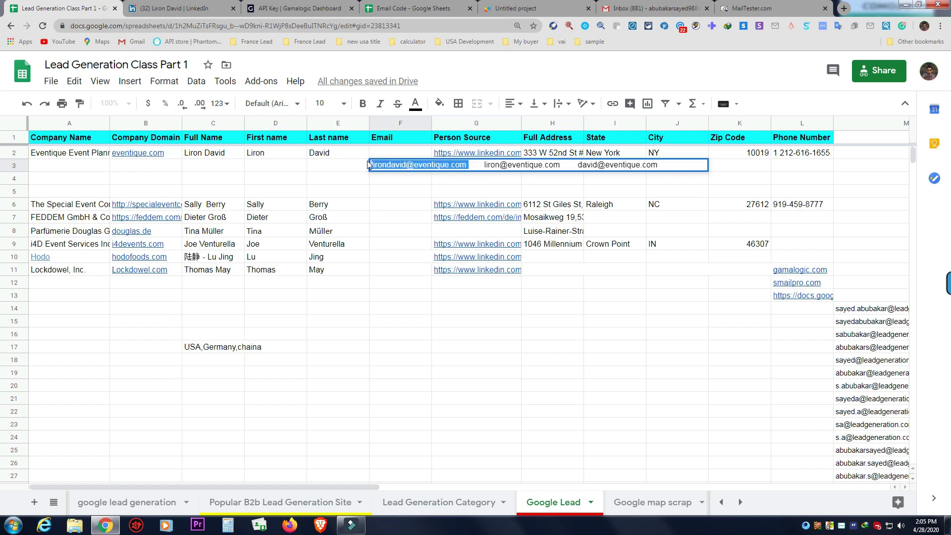
right_click(375, 165)
click(399, 182)
right_click(392, 153)
click(397, 209)
click(474, 167)
click(475, 166)
- Copy the second candidate address out of F3 into F4
double_click(398, 166)
drag(484, 165, 557, 165)
right_click(545, 169)
click(559, 216)
click(399, 178)
double_click(400, 178)
right_click(399, 179)
click(422, 237)
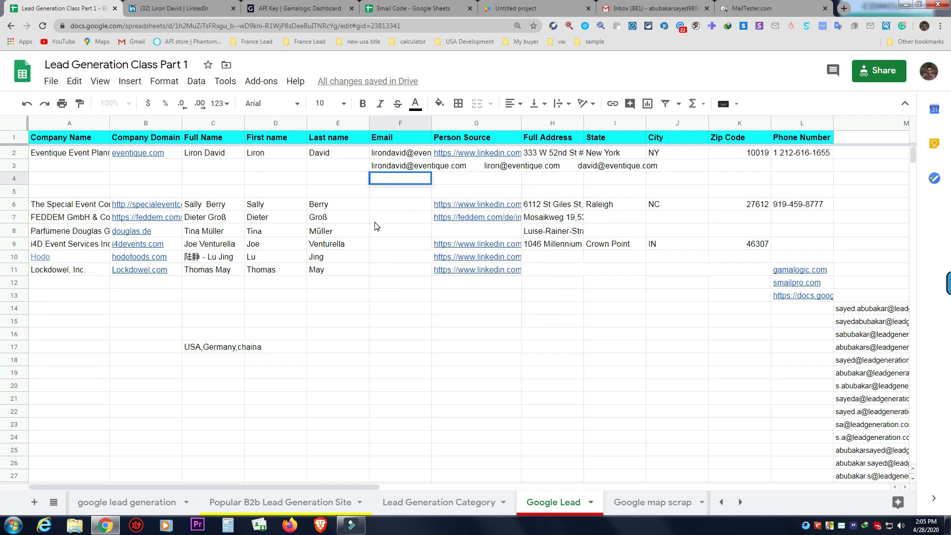
click(376, 220)
- Copy the third candidate address within F3, clear the cell and paste only that address back into it
double_click(399, 167)
drag(575, 165, 658, 165)
right_click(650, 167)
click(668, 185)
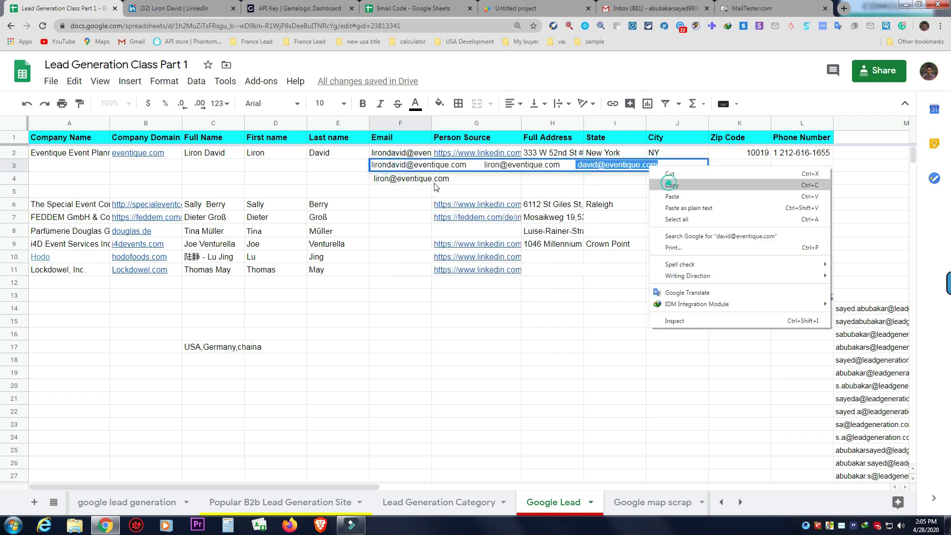
click(340, 169)
click(382, 168)
key(Delete)
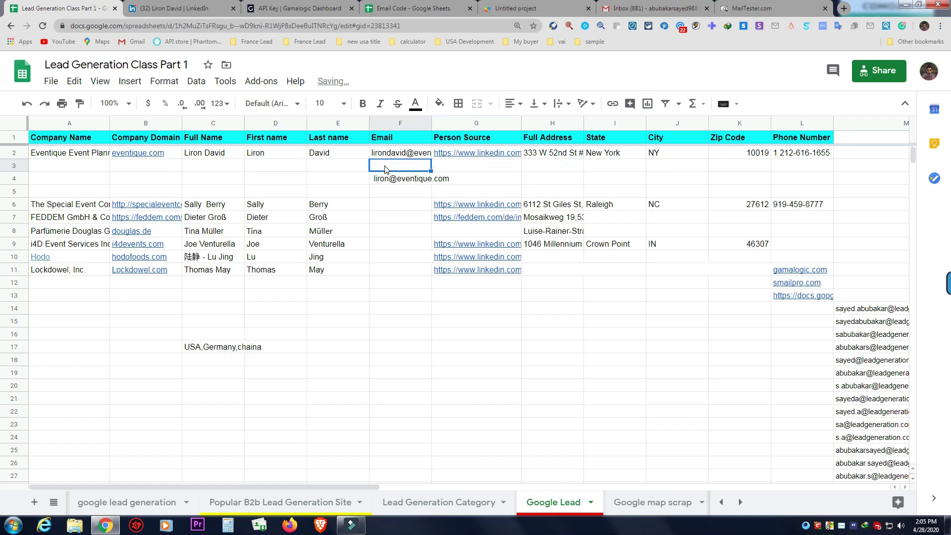
right_click(385, 167)
click(403, 195)
click(399, 218)
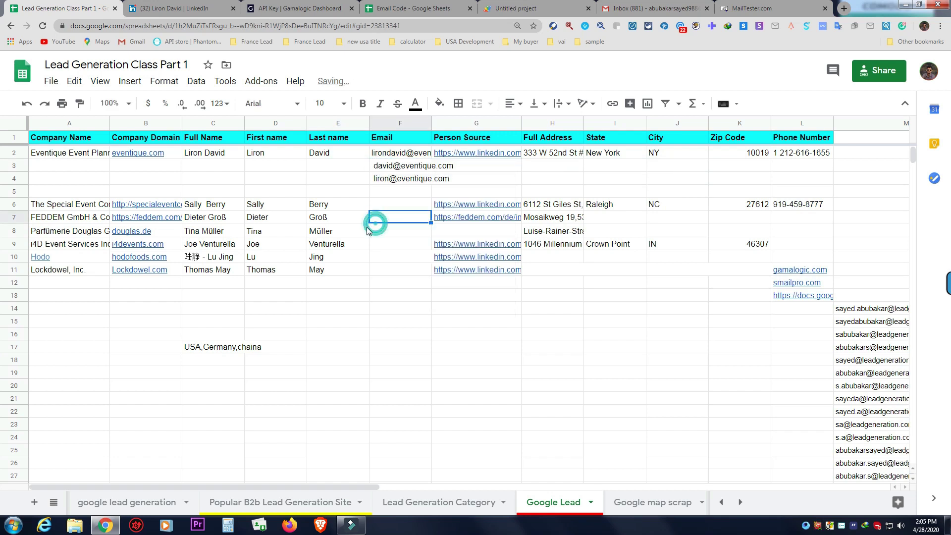
- Copy the second lead's full name from C6 of the Google Lead sheet
click(208, 205)
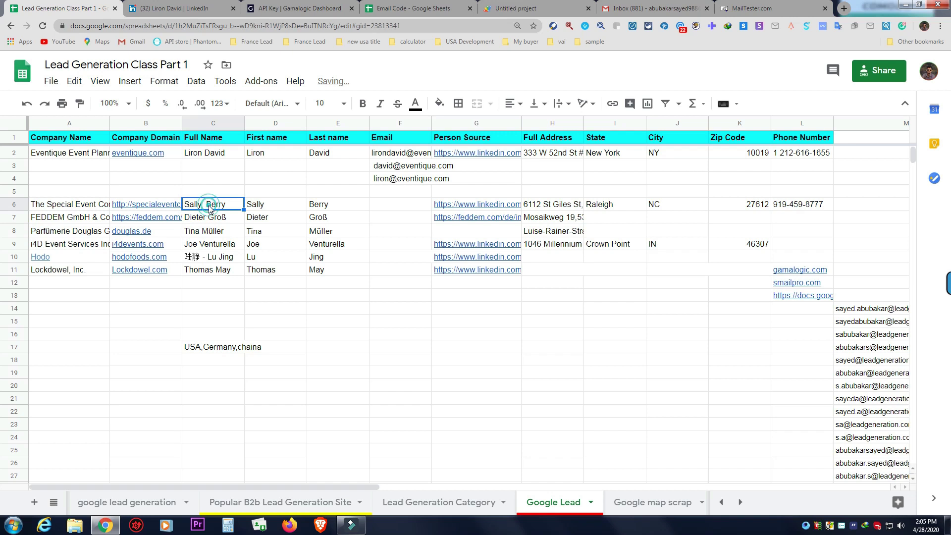
right_click(209, 205)
click(256, 120)
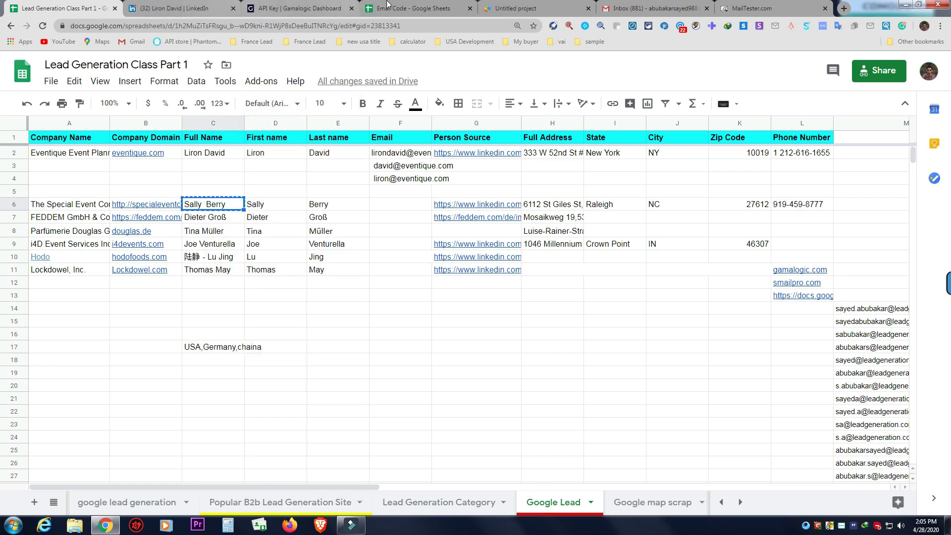
- In the Email Code spreadsheet, delete the Credits Balance row and the previous lead's row
click(401, 9)
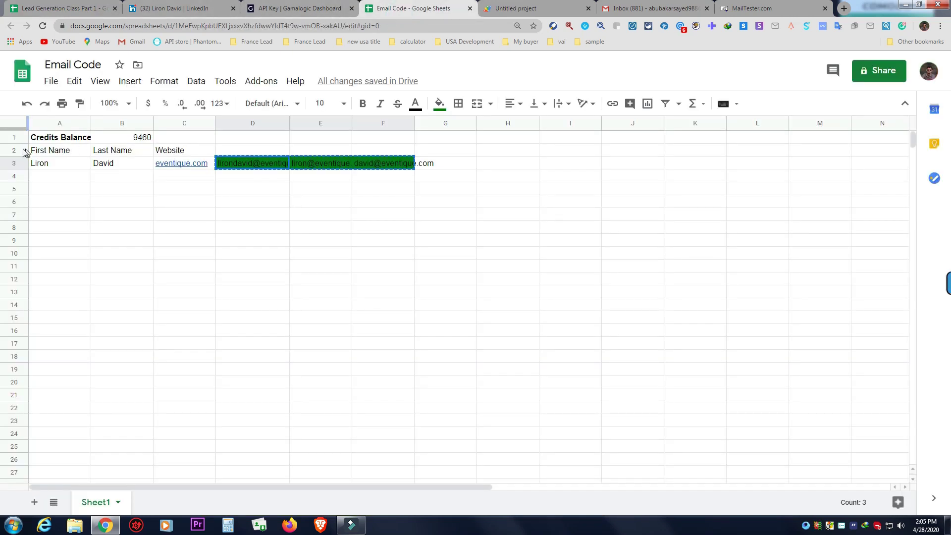
click(15, 137)
right_click(15, 137)
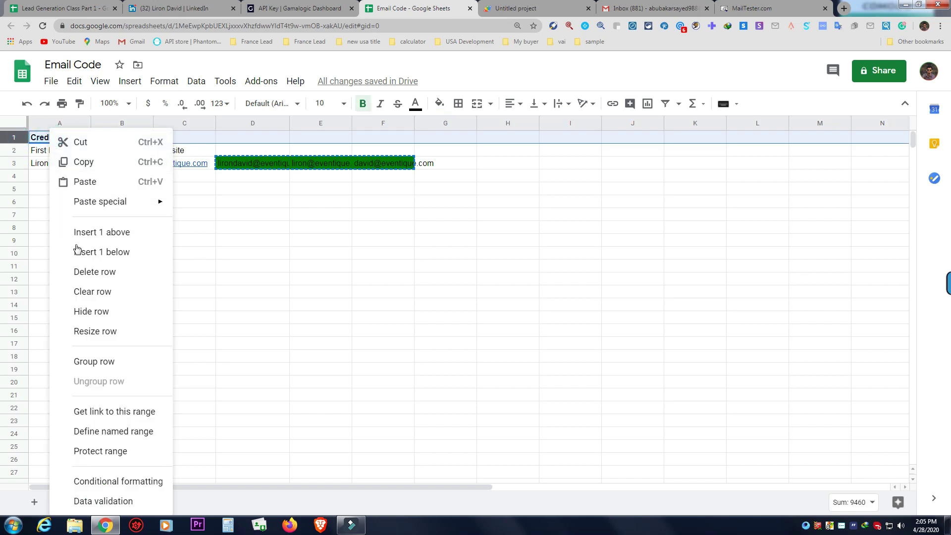
click(77, 273)
click(52, 166)
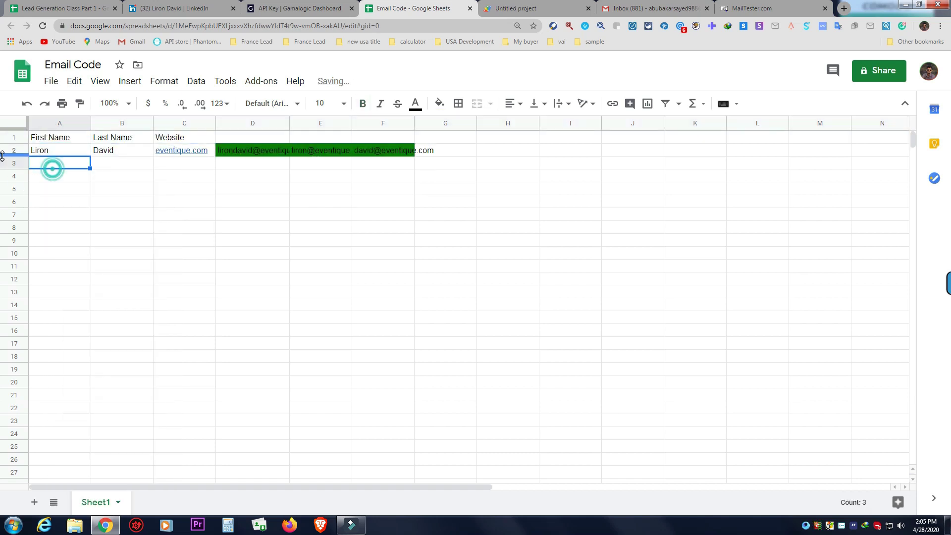
click(11, 150)
right_click(11, 150)
click(93, 237)
- Paste the second lead's full name into A2 under First Name and remove the last name from it
double_click(62, 149)
right_click(62, 149)
click(92, 216)
drag(51, 149, 115, 149)
key(BackSpace)
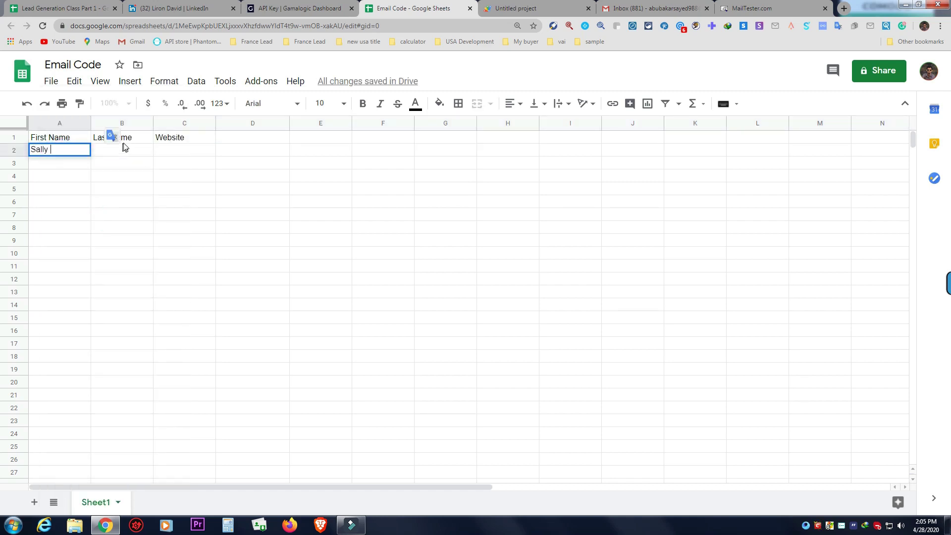
- Paste the same full name into B2 under Last Name and remove the first name from it
double_click(120, 150)
right_click(121, 150)
click(144, 207)
click(113, 151)
key(BackSpace)
key(BackSpace)
key(BackSpace)
key(BackSpace)
key(BackSpace)
click(184, 150)
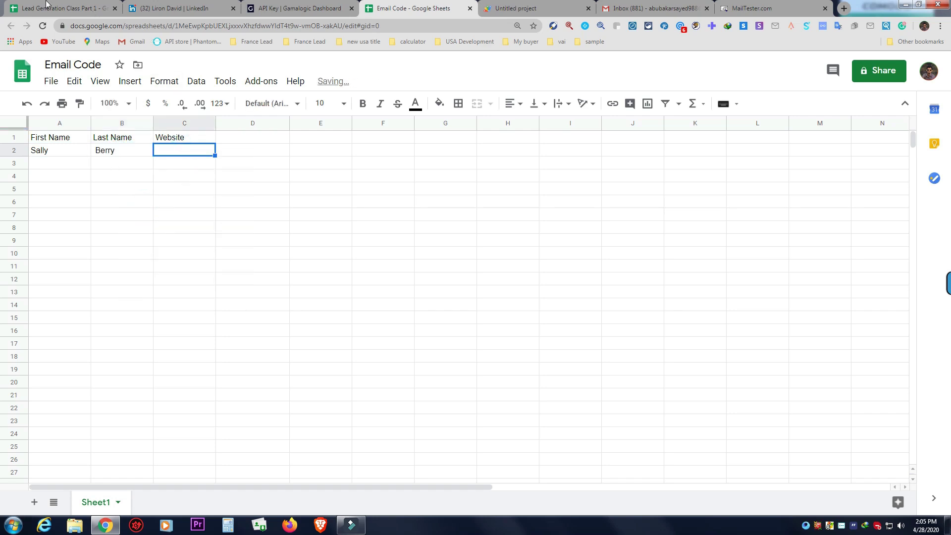
click(46, 6)
click(137, 207)
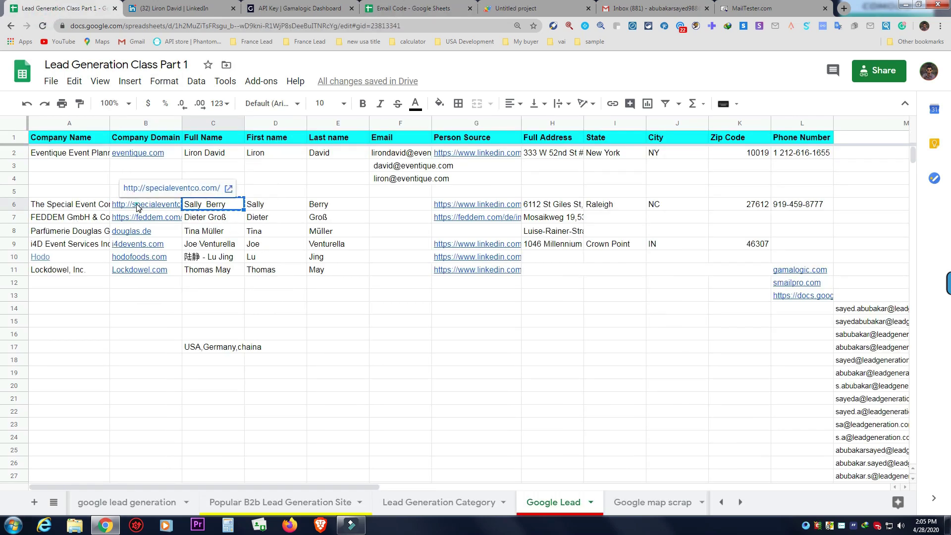
right_click(137, 206)
click(149, 121)
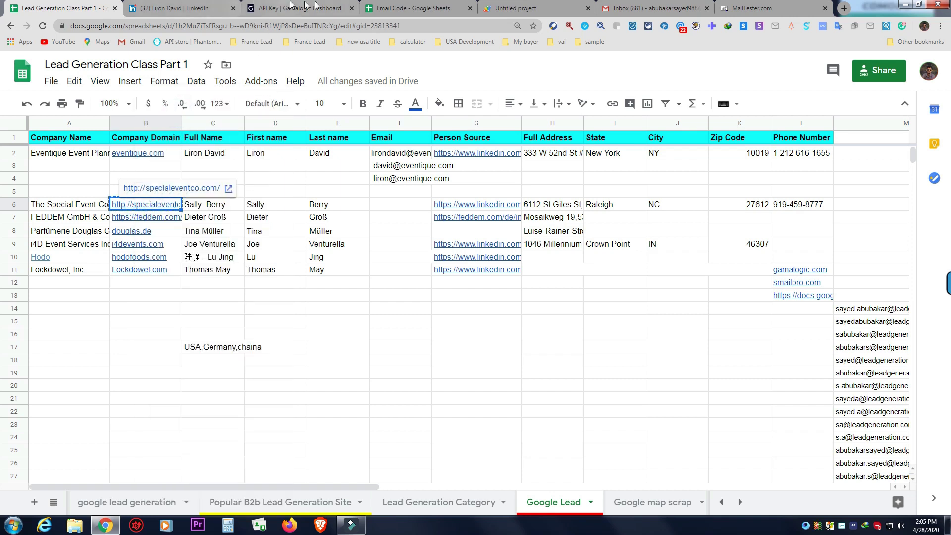
click(383, 6)
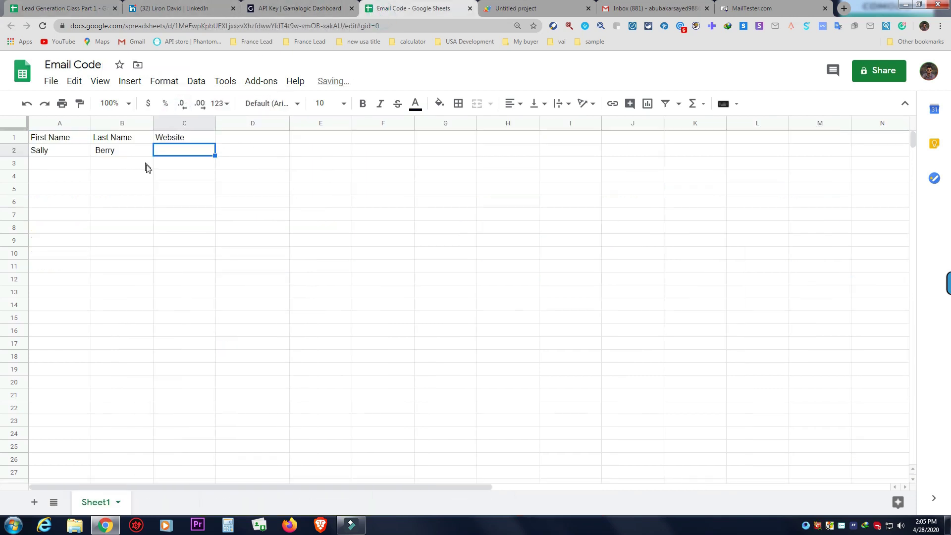
right_click(170, 151)
click(192, 275)
click(102, 217)
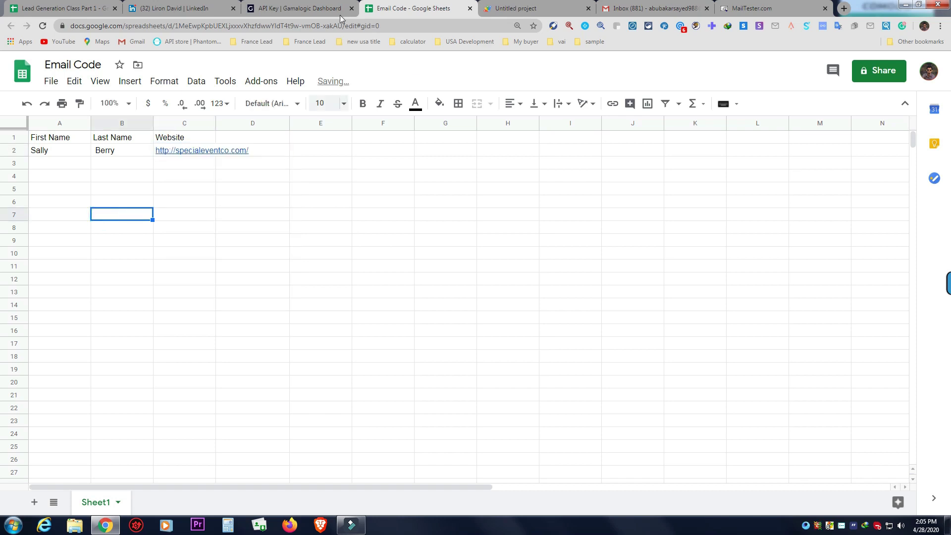
- Run the start function in the script project for the second lead and return to the Email Code spreadsheet
click(516, 6)
click(119, 90)
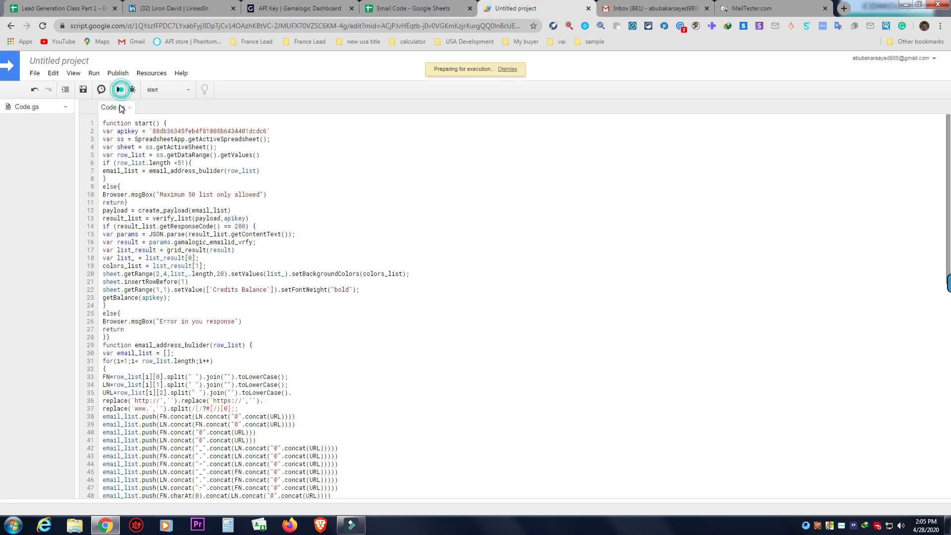
click(391, 10)
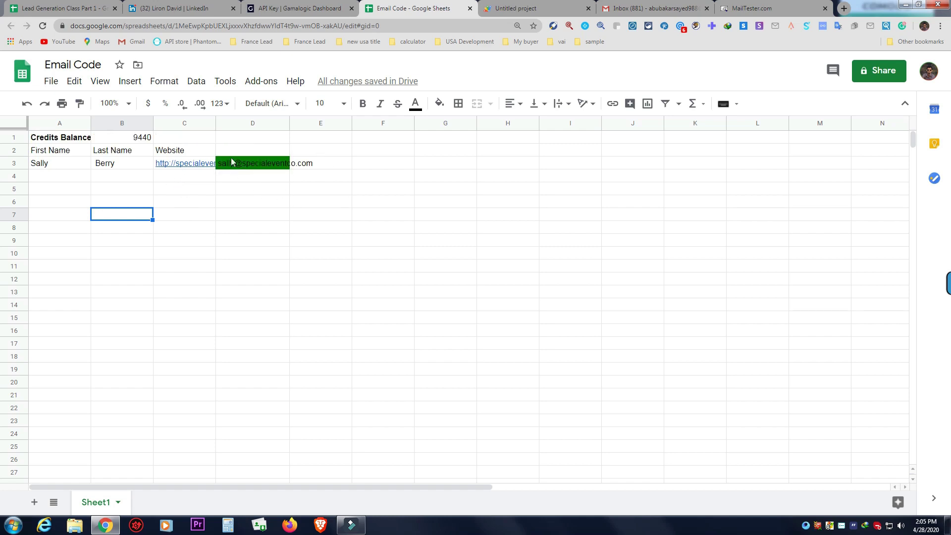
- Copy the second lead's found email from the Email Code sheet into the Gmail draft's recipient field and check its contact card
click(238, 163)
right_click(246, 163)
click(290, 123)
click(625, 9)
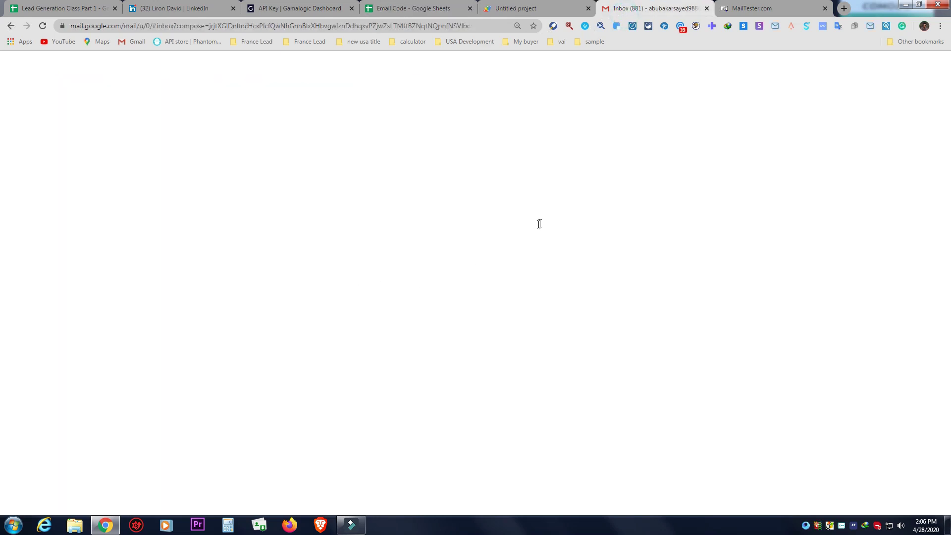
click(563, 218)
click(548, 218)
click(548, 218)
right_click(550, 219)
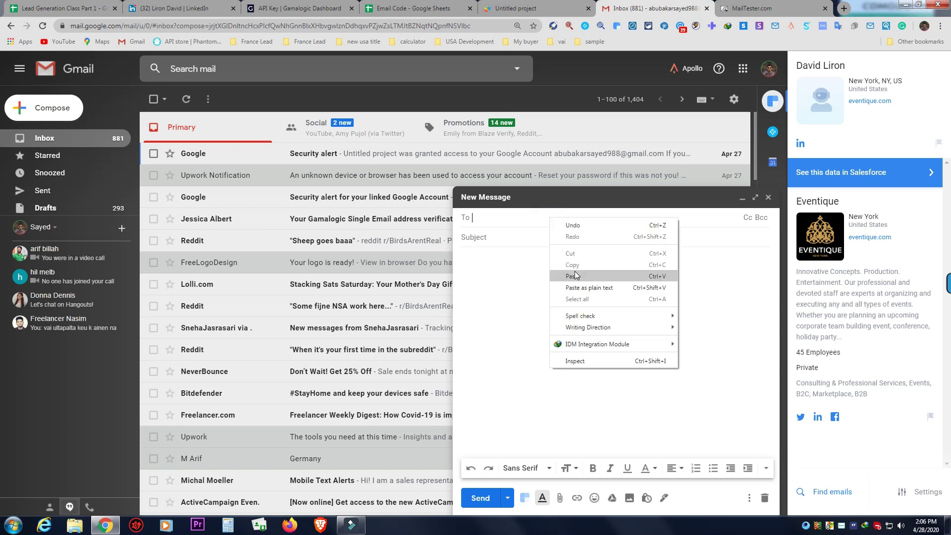
click(575, 275)
mouse_move(512, 219)
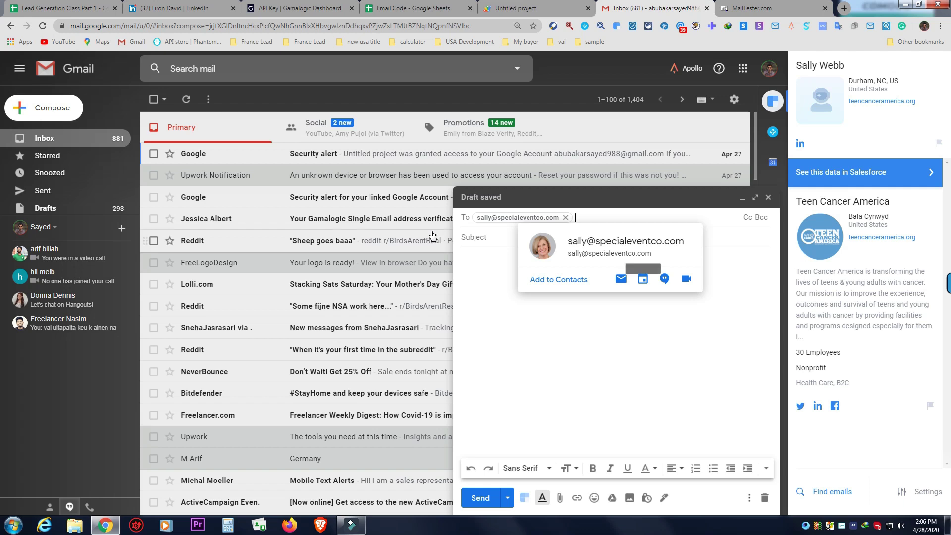
- Paste the second lead's verified email into F6 under Email in the Google Lead sheet
click(74, 8)
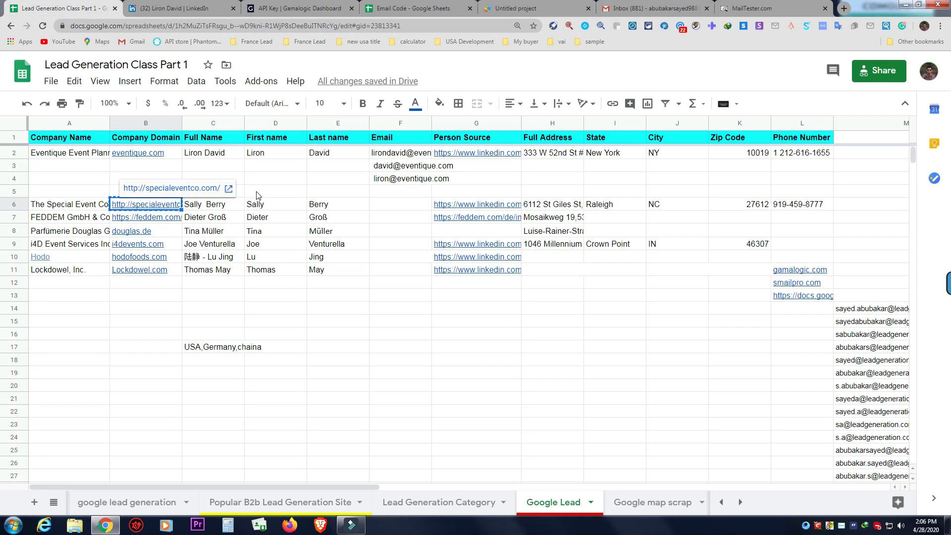
double_click(376, 208)
right_click(376, 208)
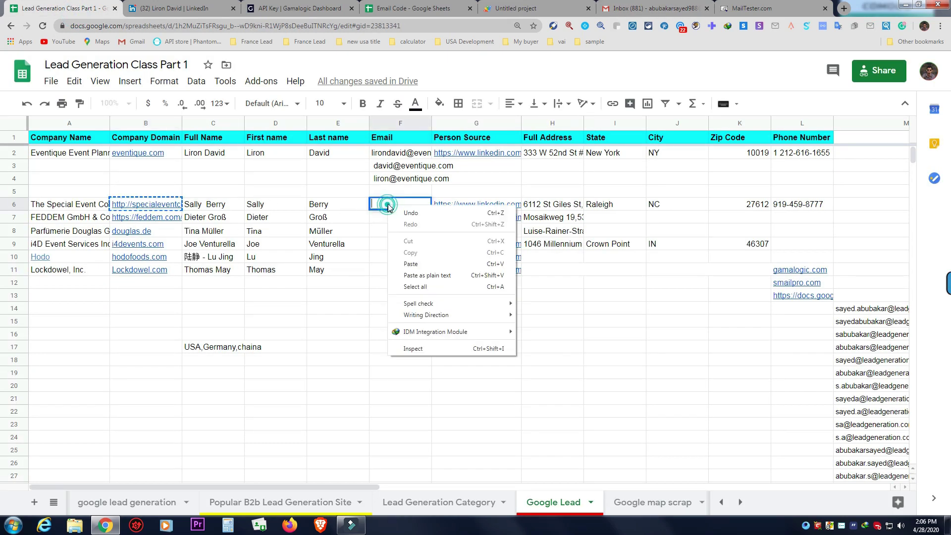
click(411, 263)
click(322, 257)
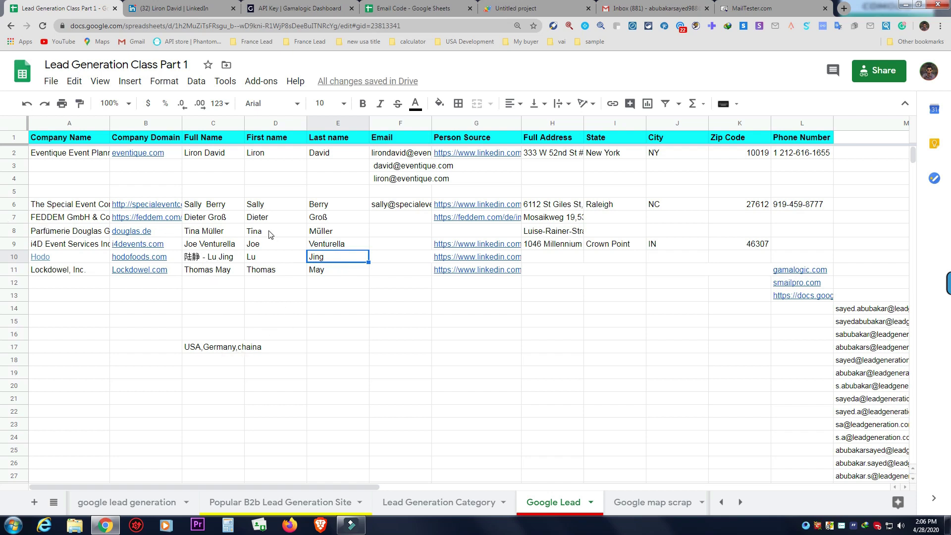
- Examine the full, first and last name cells of the FEDDEM lead in row 7
click(228, 226)
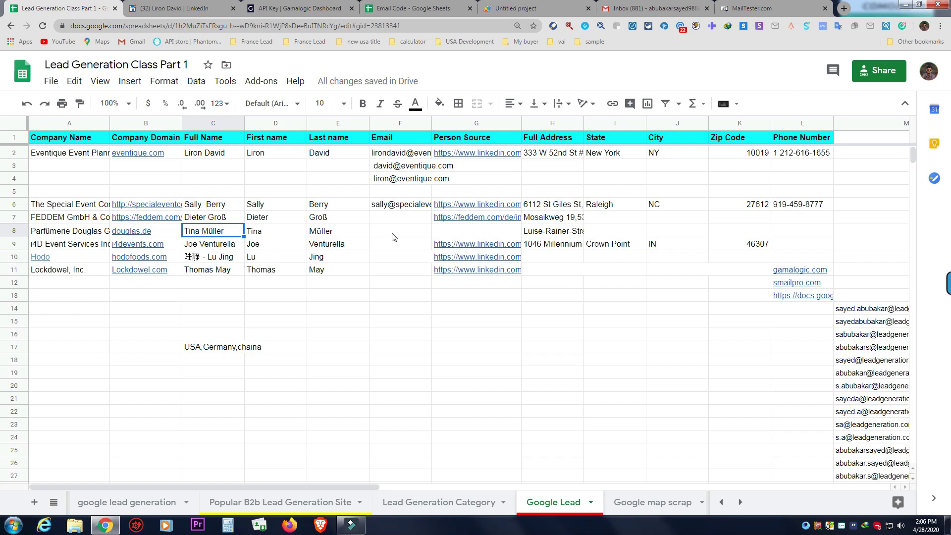
click(329, 219)
click(266, 219)
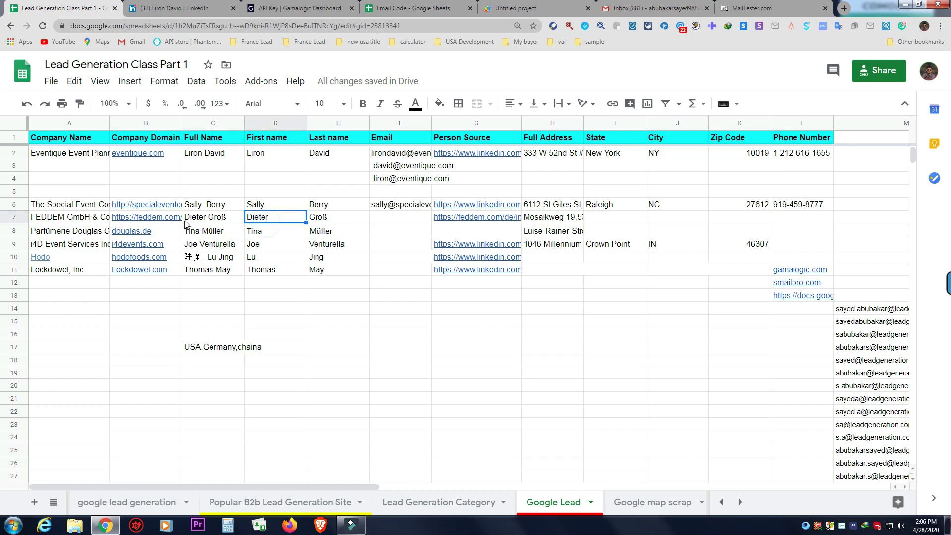
click(210, 220)
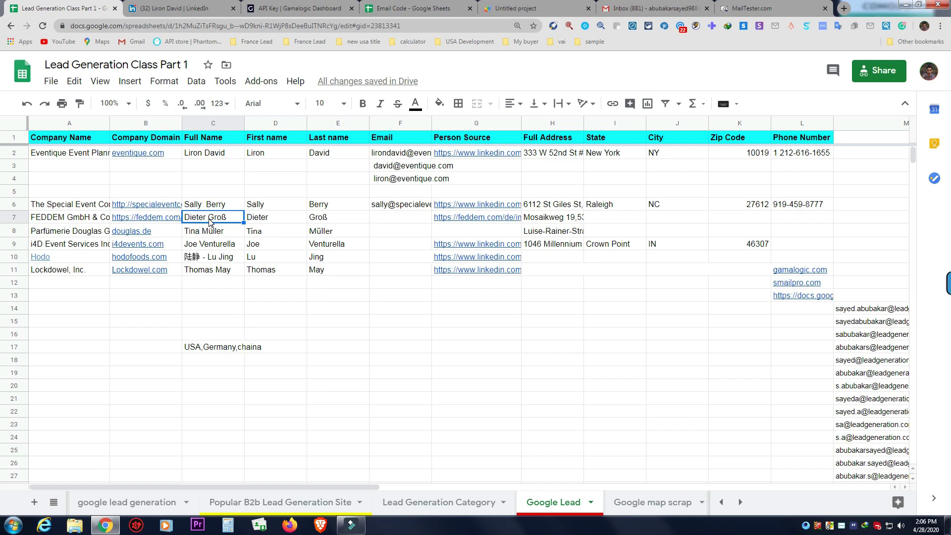
click(285, 222)
click(327, 220)
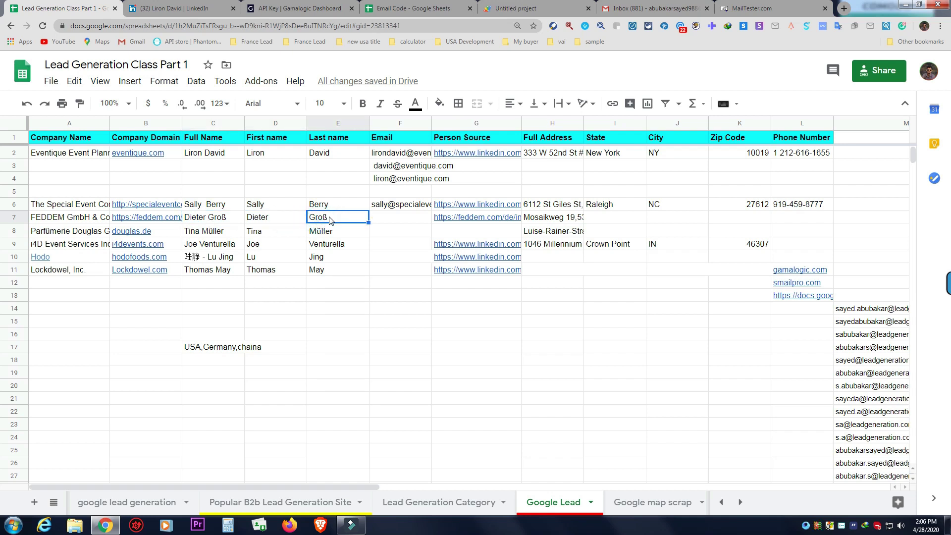
click(258, 220)
click(334, 220)
click(285, 221)
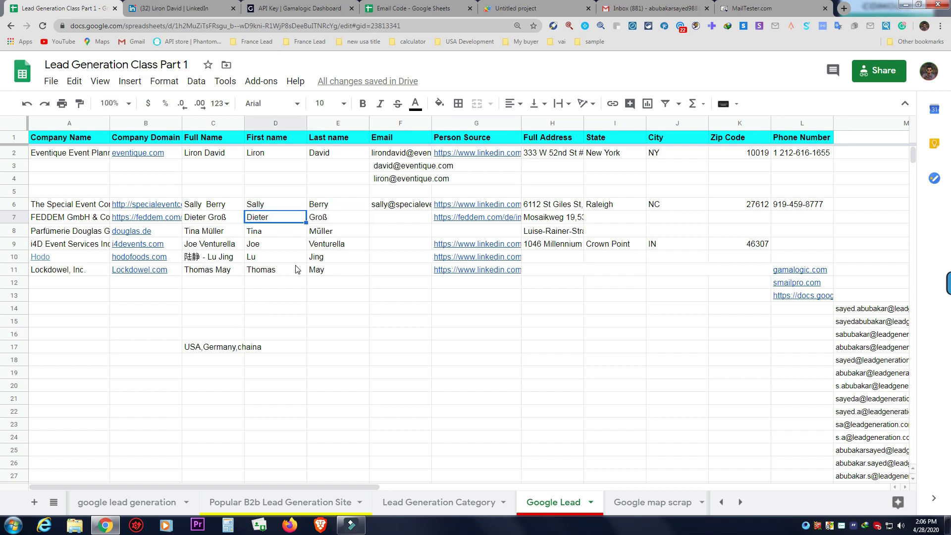
click(327, 221)
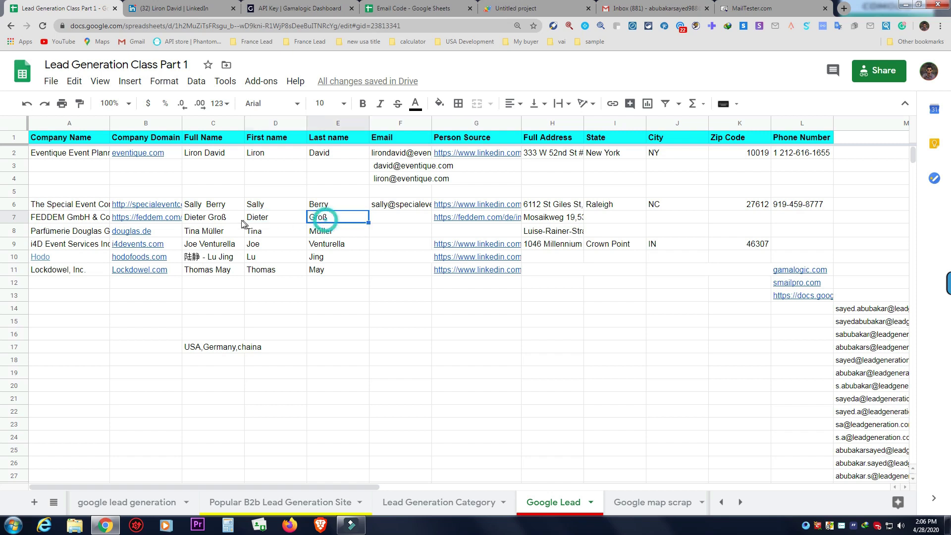
- Copy the ß character from the FEDDEM lead's last name in E7 into the empty cell E15
double_click(322, 221)
drag(328, 218, 322, 219)
right_click(325, 218)
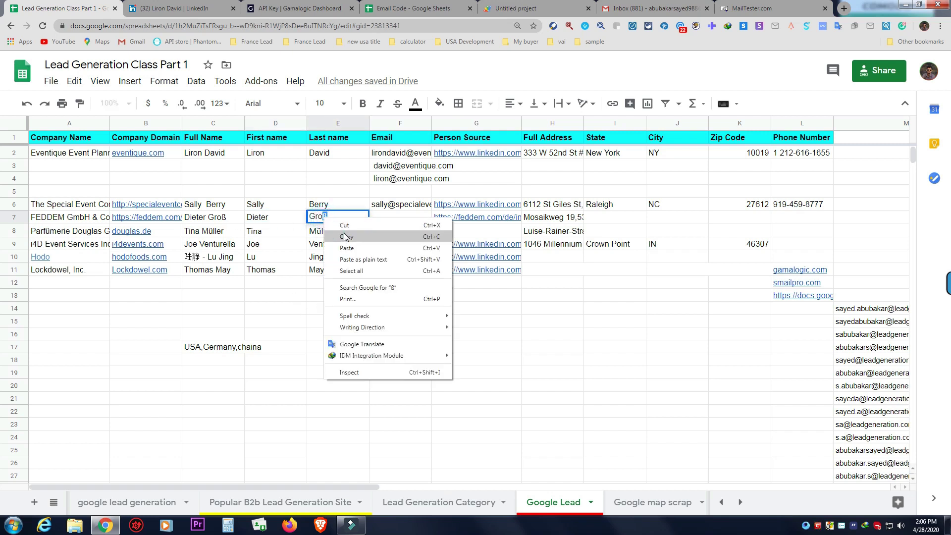
click(341, 234)
click(325, 322)
right_click(324, 323)
click(329, 376)
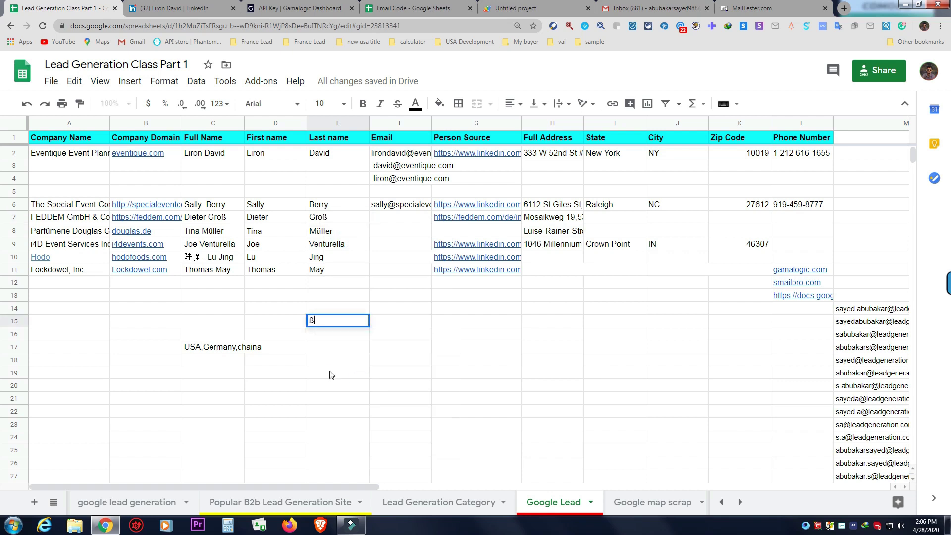
click(329, 372)
- Set the font size of the ß in E15 to 14
click(321, 321)
click(330, 103)
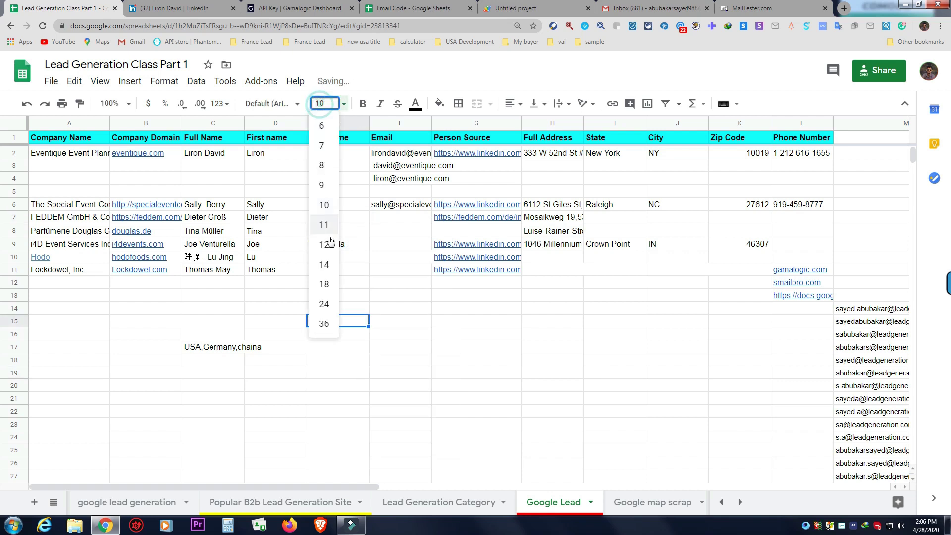
click(322, 266)
- Enter SS in F15 beside the ß as its replacement and make it bold
double_click(398, 324)
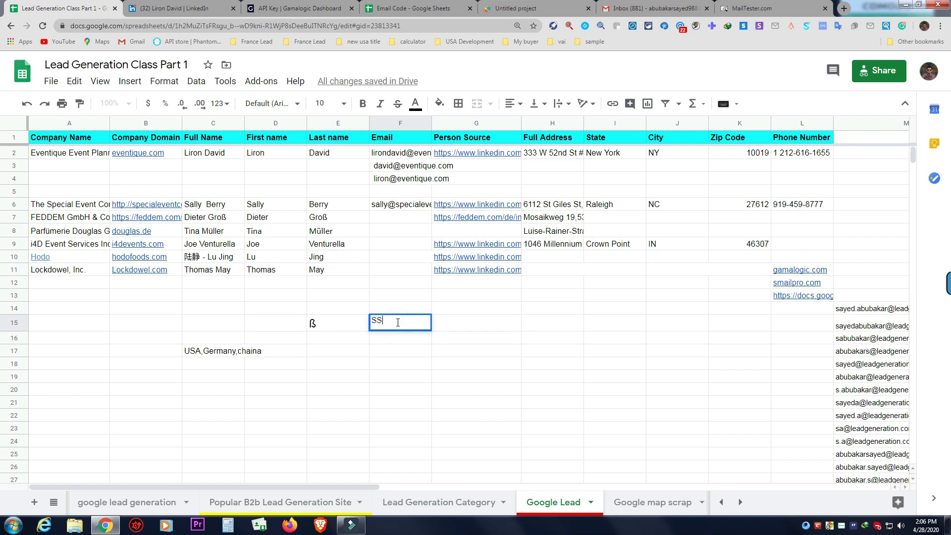
click(375, 296)
key(Down)
key(Down)
key(Left)
click(429, 322)
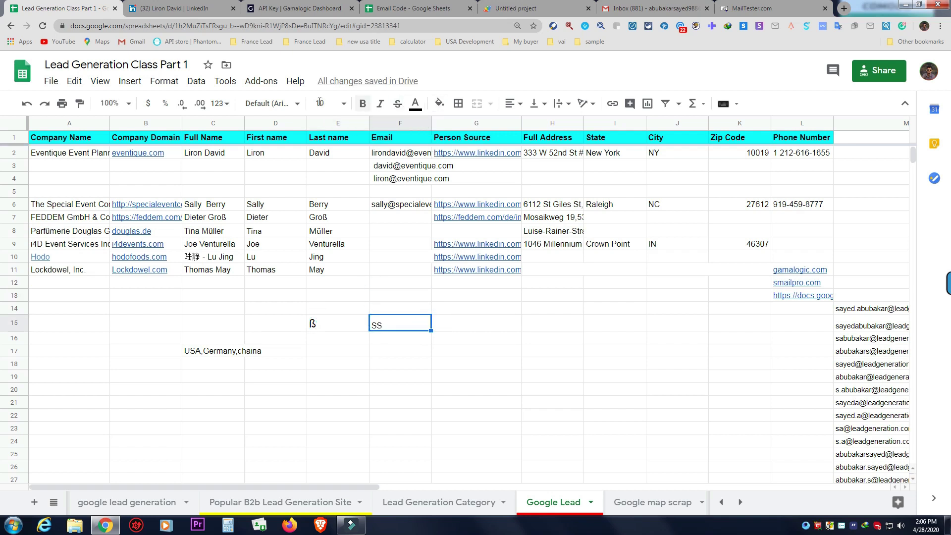
click(362, 103)
click(347, 269)
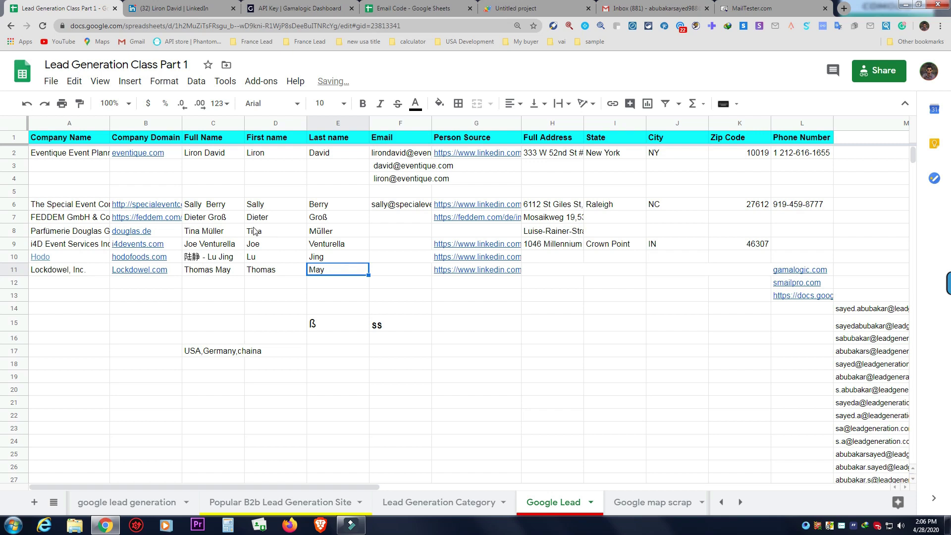
- Copy the FEDDEM lead's full name from C7 in the Google Lead sheet
click(322, 219)
click(258, 217)
click(195, 221)
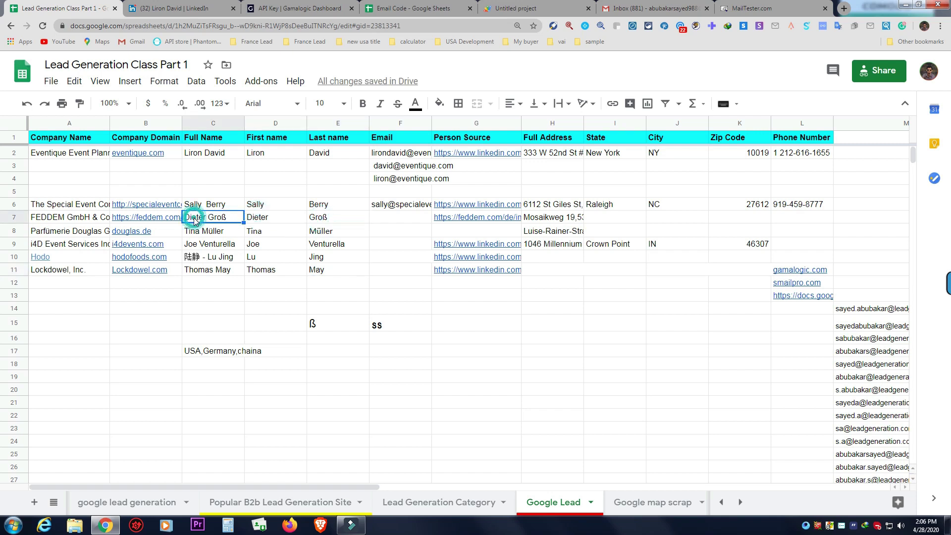
right_click(195, 220)
click(229, 119)
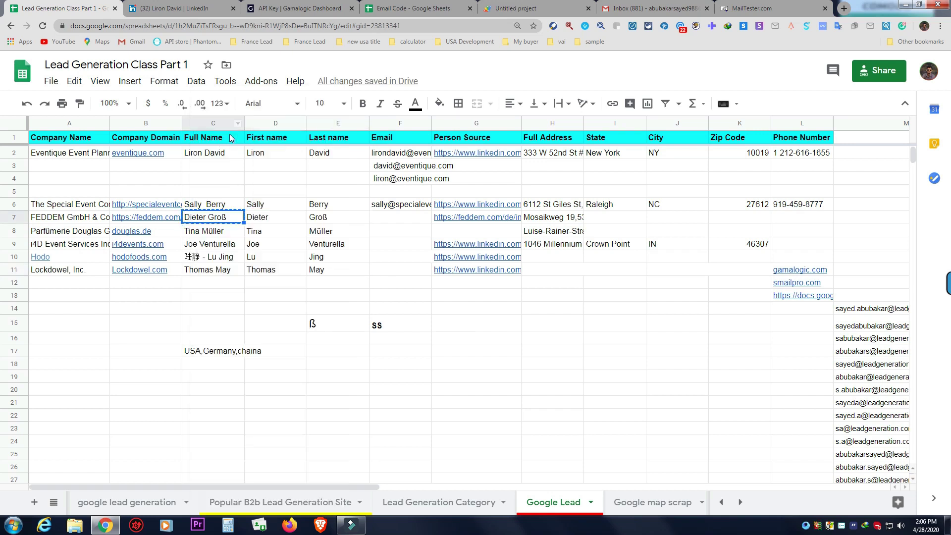
- Switch to the Email Code spreadsheet and delete row 3 holding the second lead's data
click(422, 8)
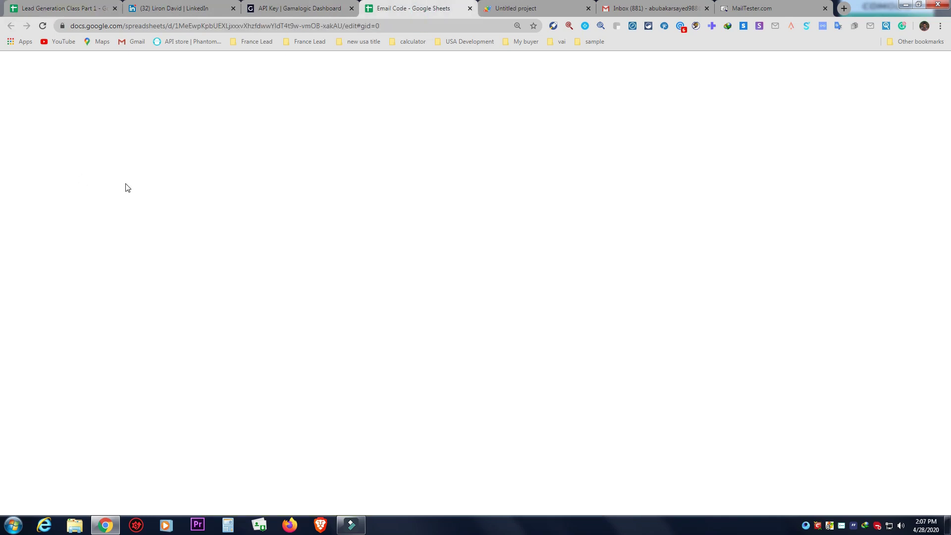
click(22, 162)
right_click(51, 163)
click(85, 224)
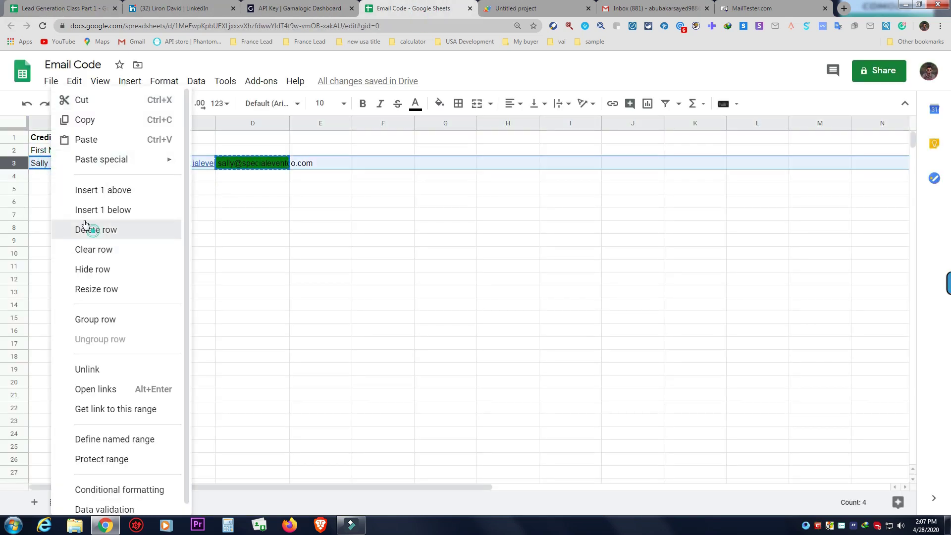
click(43, 200)
- Paste the FEDDEM lead's full name into A3 under First Name and remove the last name from it
double_click(51, 163)
right_click(51, 163)
click(77, 222)
drag(52, 163, 89, 165)
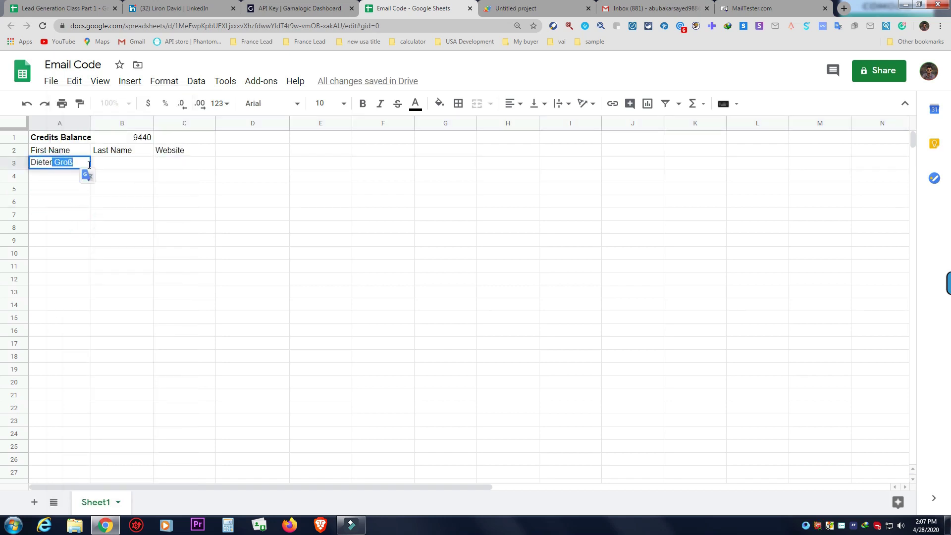
- Paste the full name into B3 under Last Name, remove the first name and replace the ß with ss
double_click(107, 164)
right_click(107, 164)
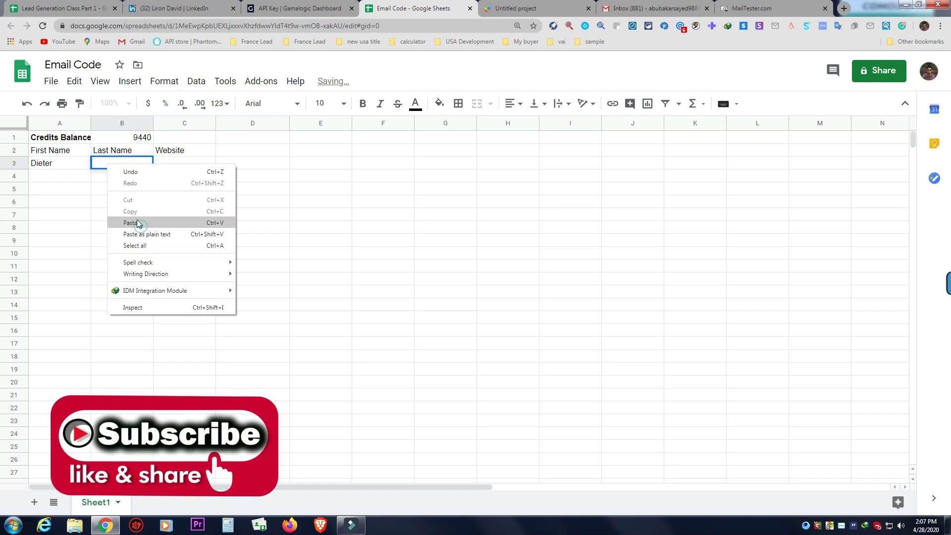
click(135, 222)
click(119, 165)
key(BackSpace)
key(BackSpace)
key(BackSpace)
key(BackSpace)
key(BackSpace)
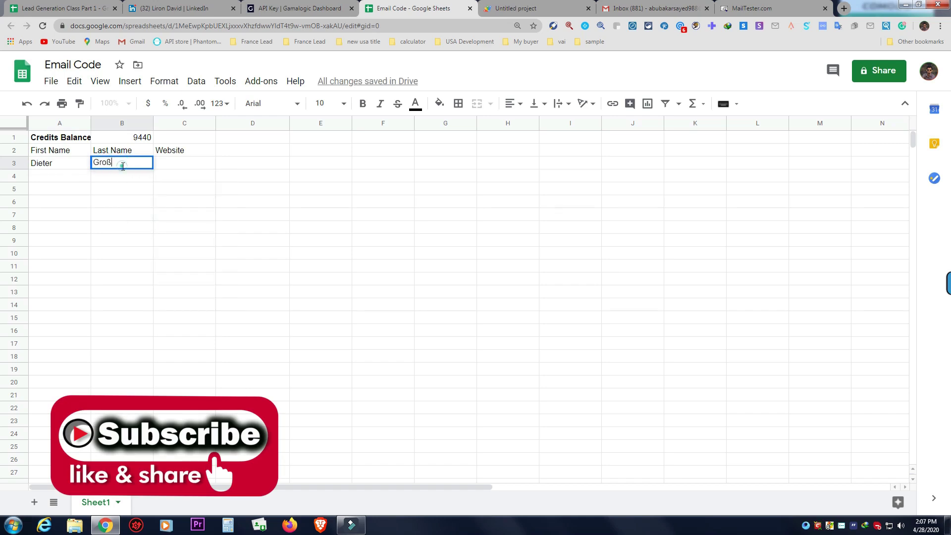
click(178, 169)
click(62, 9)
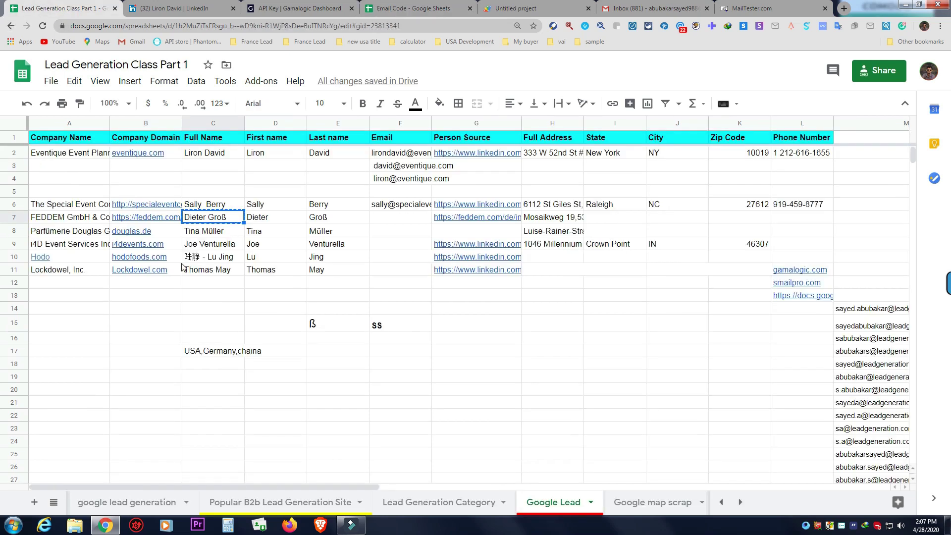
click(138, 220)
right_click(138, 218)
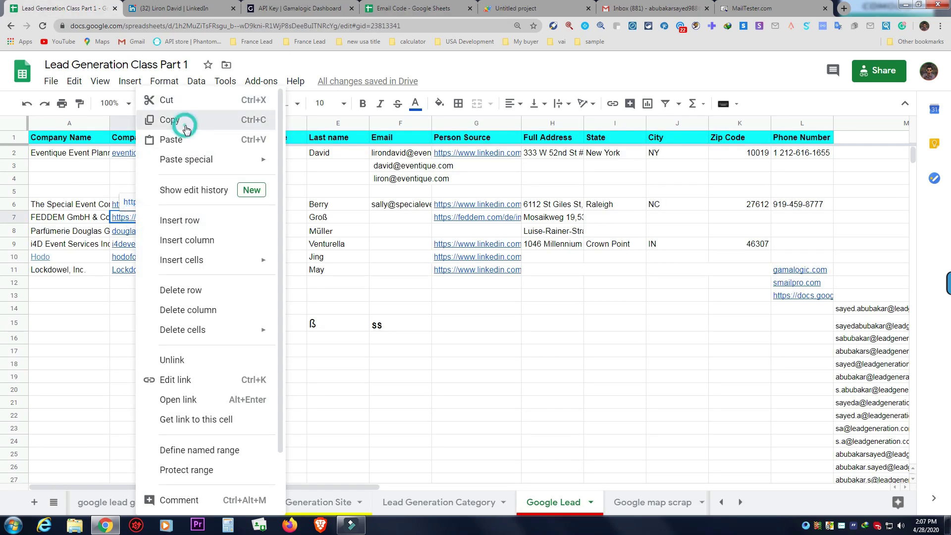
click(187, 123)
click(391, 9)
double_click(169, 162)
right_click(170, 162)
click(189, 219)
click(129, 227)
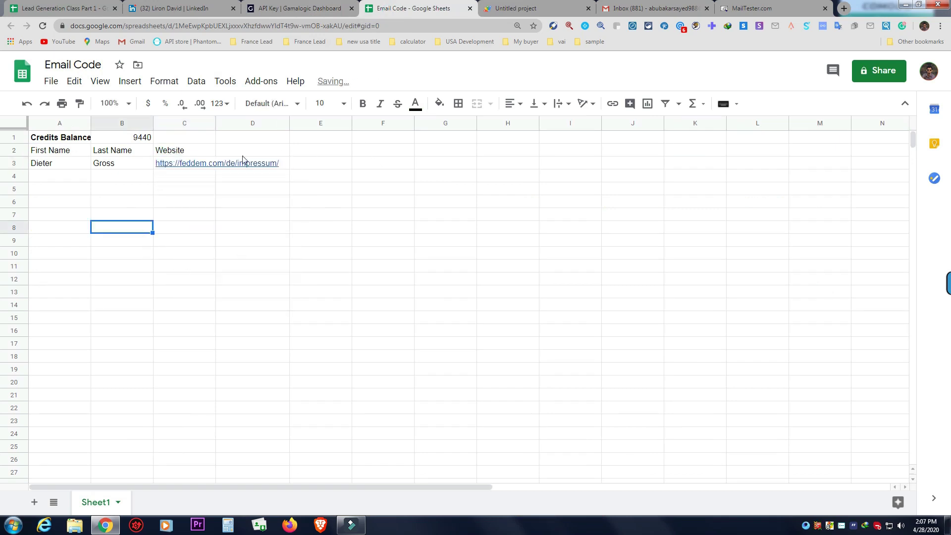
- Run the start function in the script project for the FEDDEM lead and return to the Email Code spreadsheet
click(541, 10)
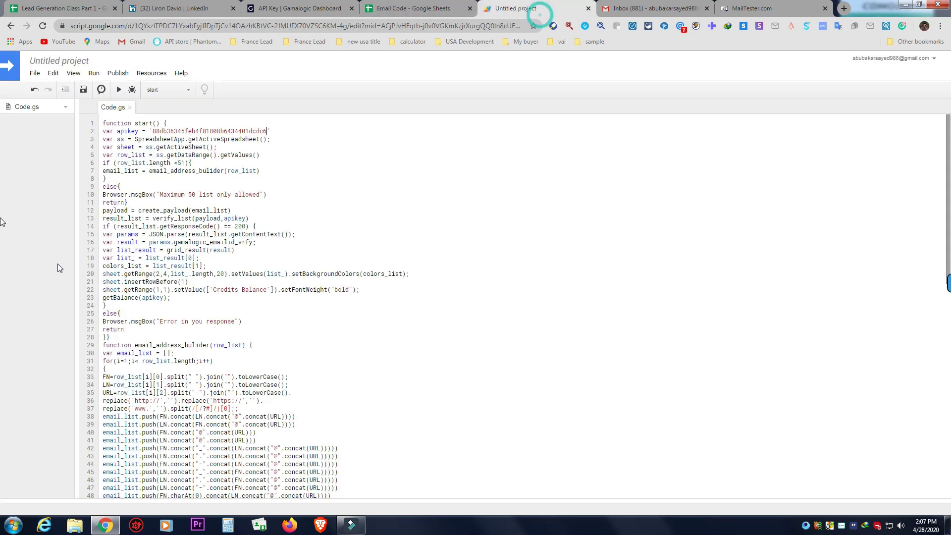
click(119, 90)
click(386, 7)
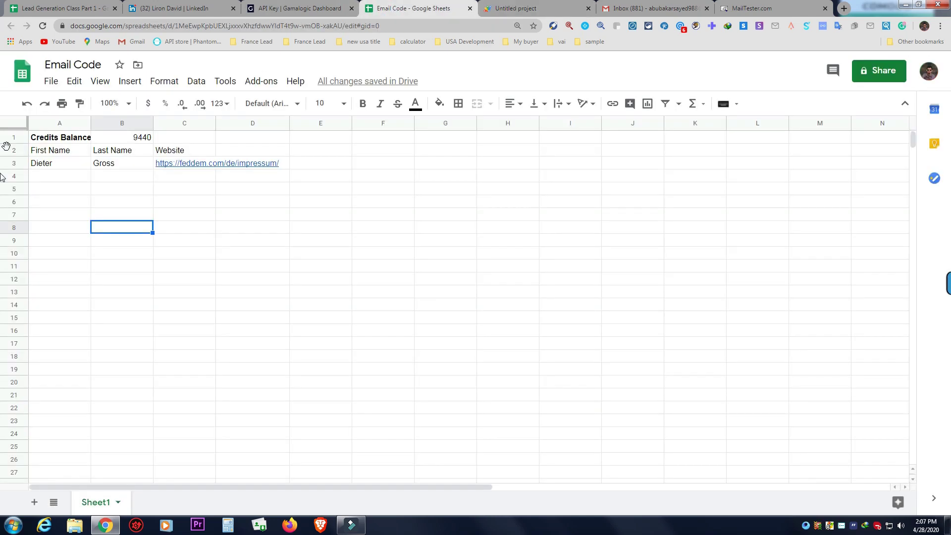
click(558, 6)
click(386, 6)
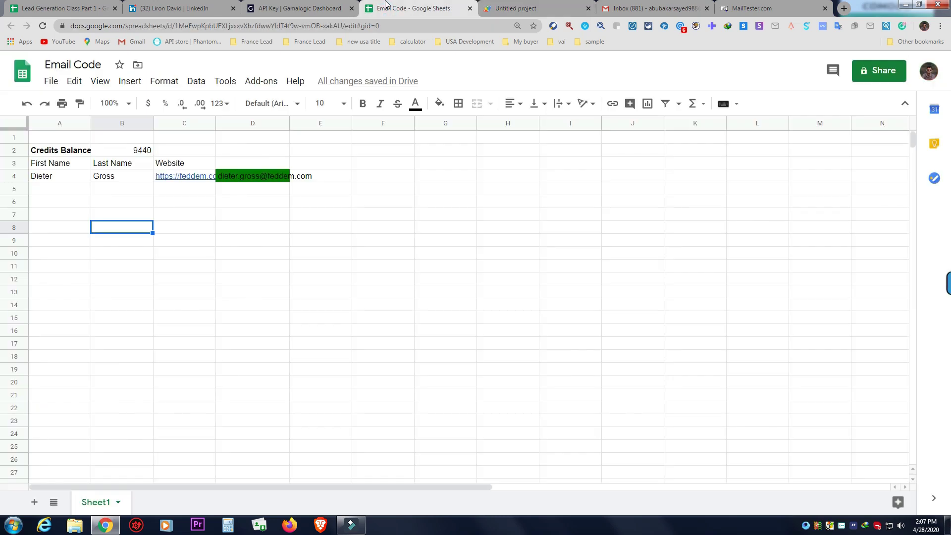
- Copy the FEDDEM lead's found email from D4, paste it as recipient of the new Gmail message and view its contact card
click(250, 178)
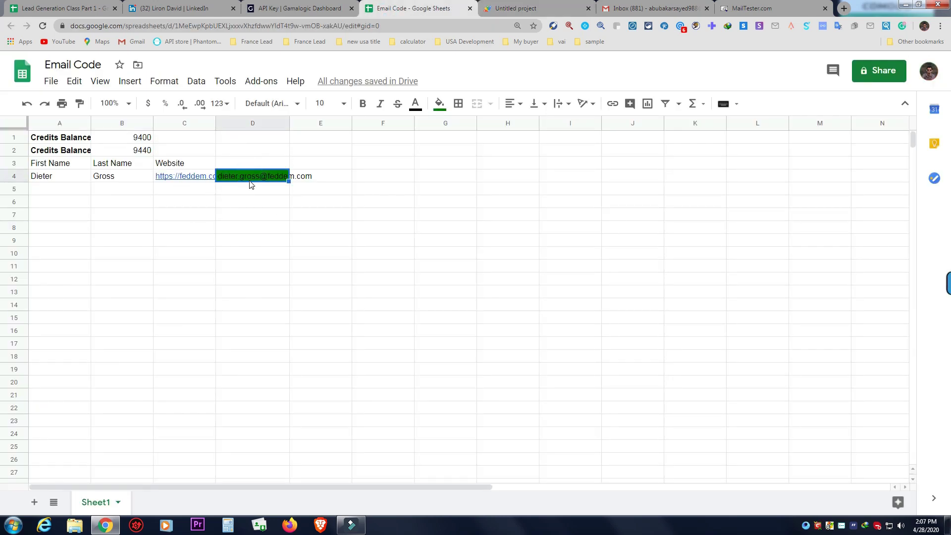
right_click(253, 181)
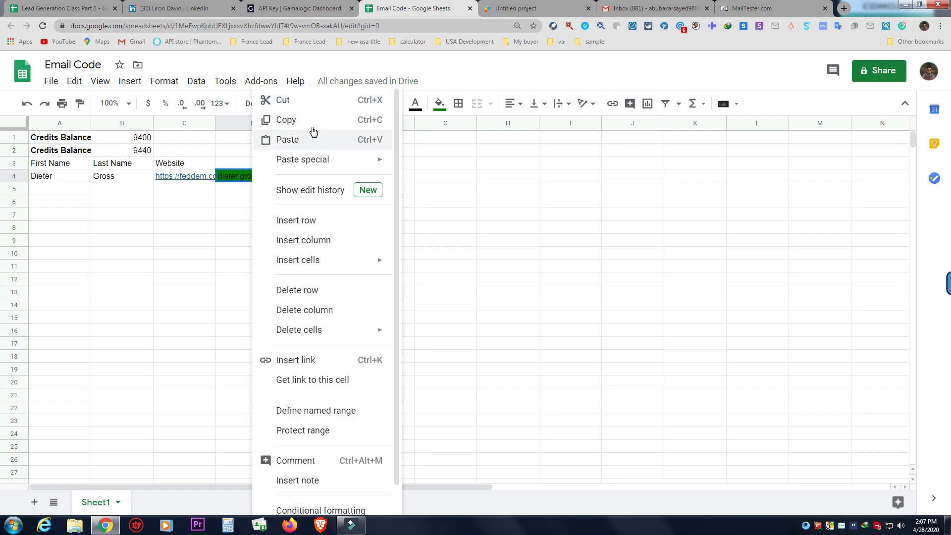
click(307, 119)
click(605, 11)
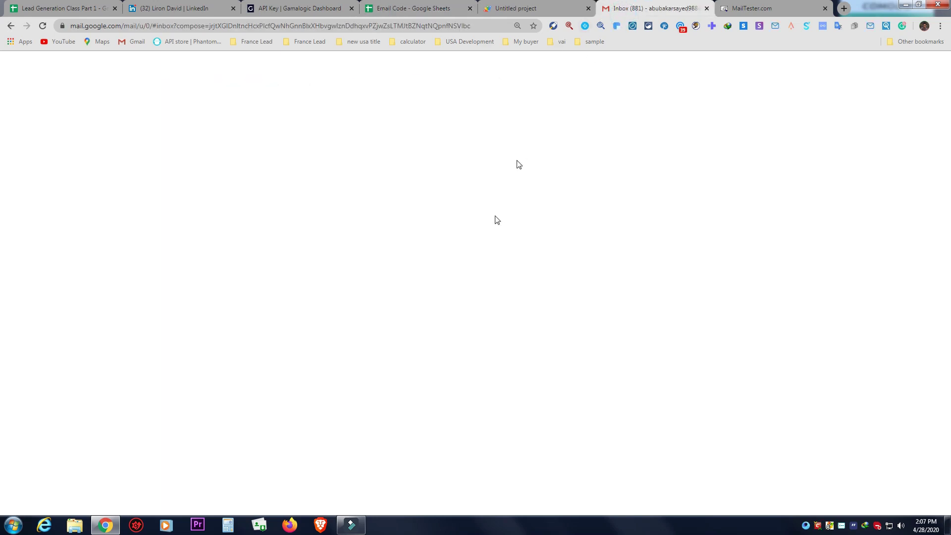
click(565, 218)
right_click(553, 217)
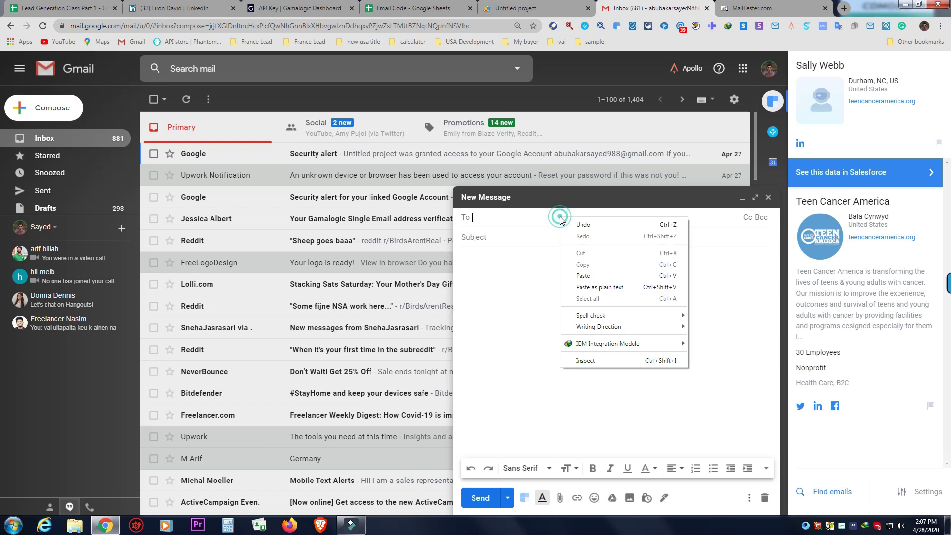
click(603, 280)
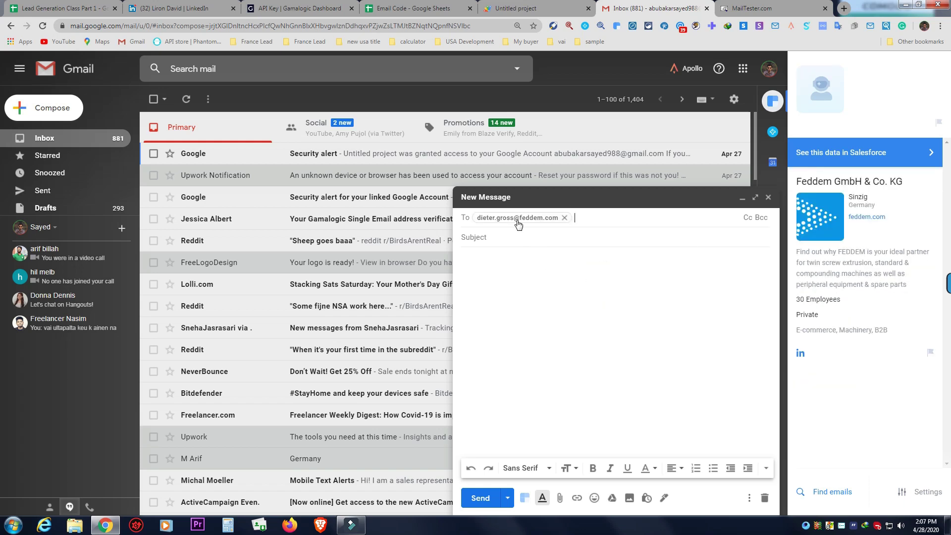
mouse_move(518, 224)
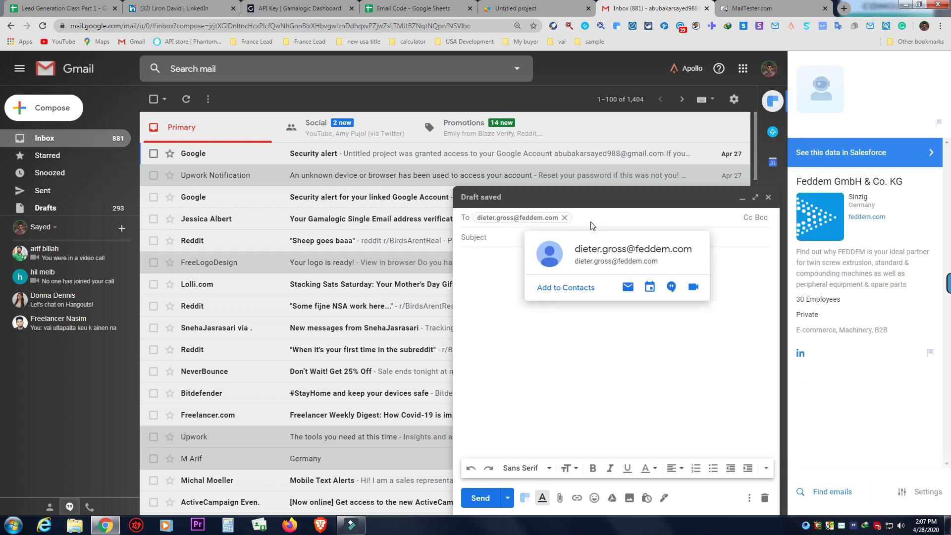
- Paste the verified email address into the FEDDEM lead's Email cell F7 in the Google Lead sheet
click(75, 5)
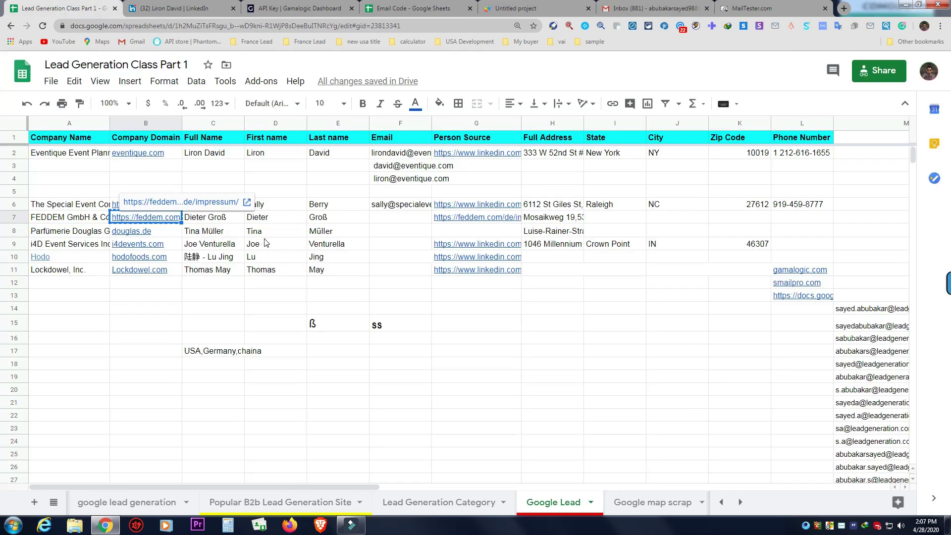
click(392, 218)
right_click(389, 213)
click(424, 274)
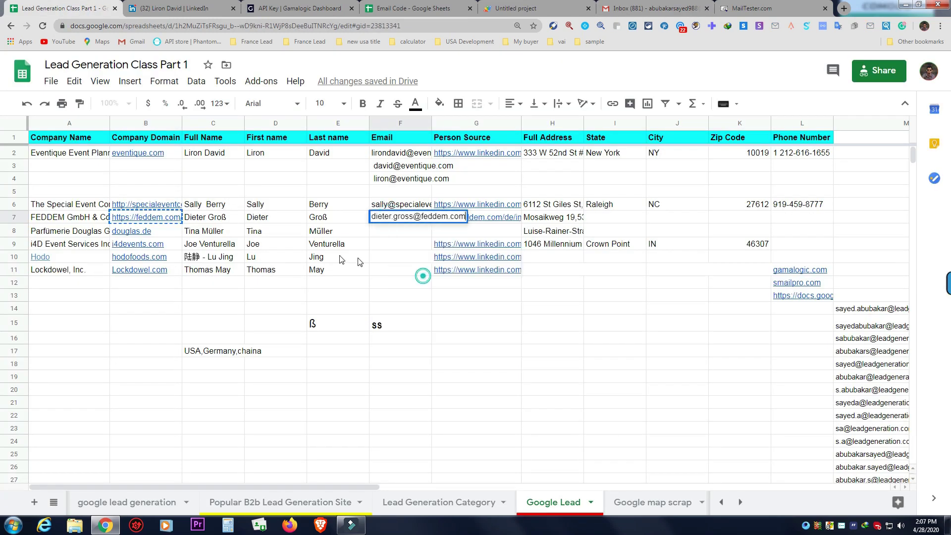
click(312, 247)
click(402, 232)
click(206, 233)
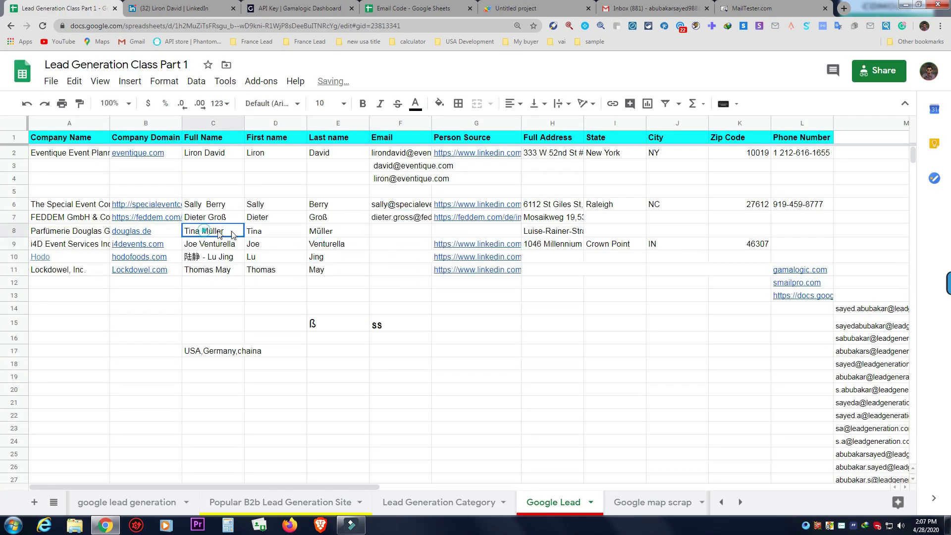
click(320, 232)
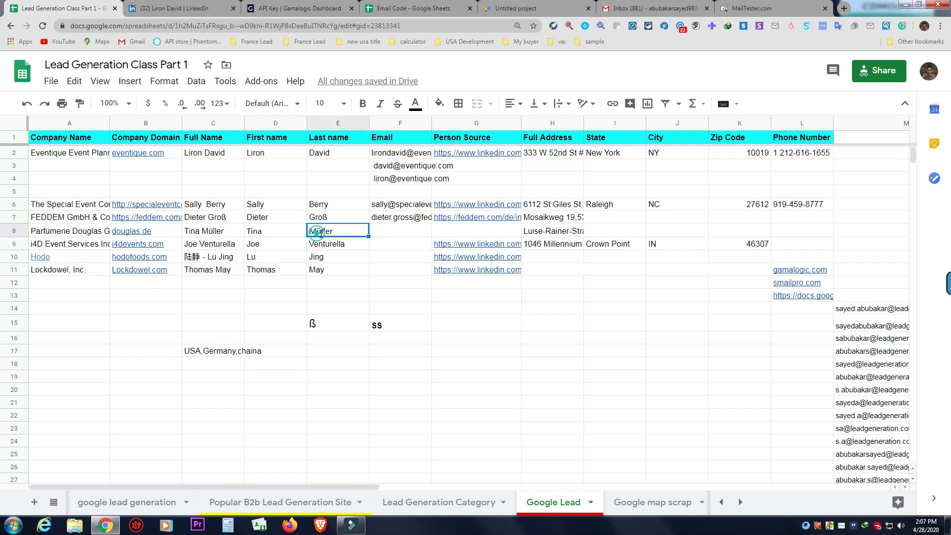
click(214, 229)
drag(247, 236, 299, 237)
- Copy the letter ü from the Parfümerie Douglas lead's last name into E16 and make it bold
click(320, 232)
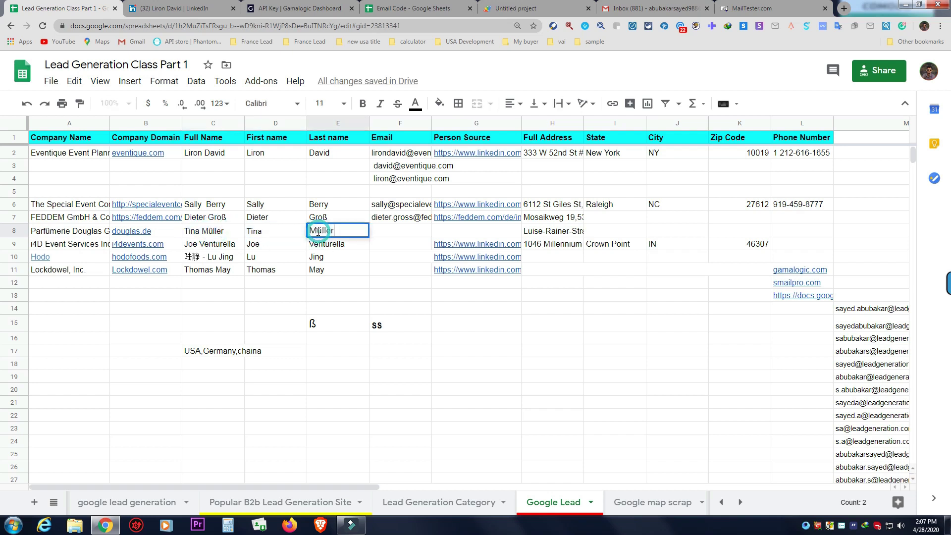
double_click(319, 231)
right_click(319, 231)
click(327, 250)
click(320, 335)
right_click(321, 336)
click(329, 390)
click(329, 377)
click(322, 342)
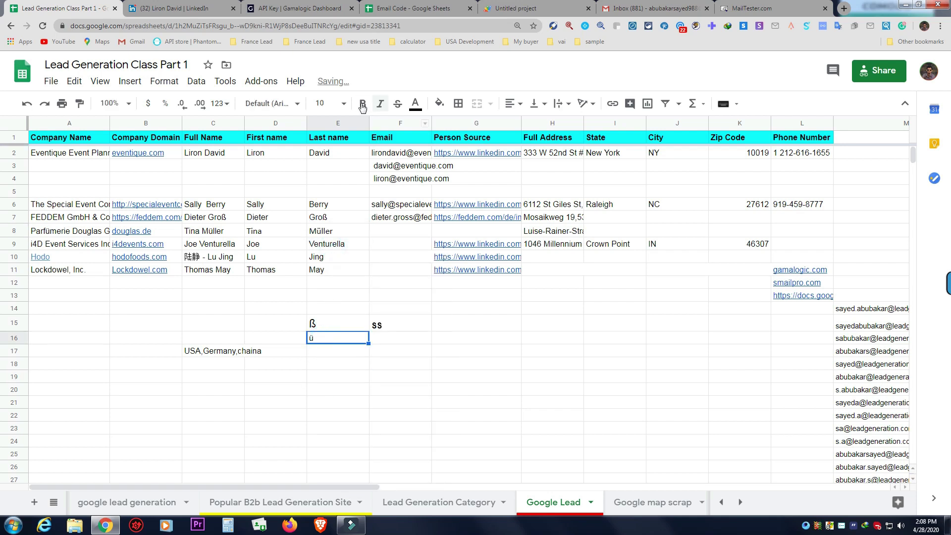
click(362, 103)
click(312, 273)
- Enter UE in F16 as the replacement for ü
click(398, 339)
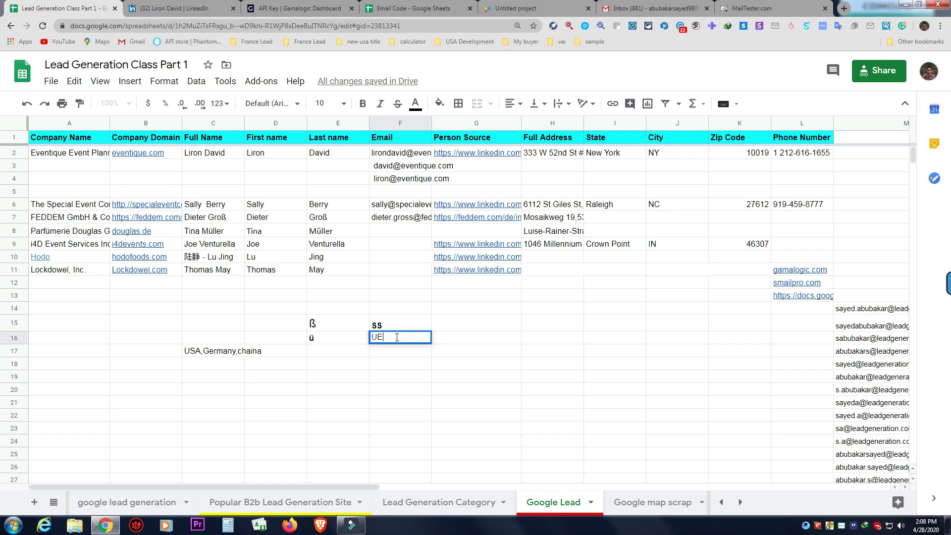
click(396, 308)
click(384, 338)
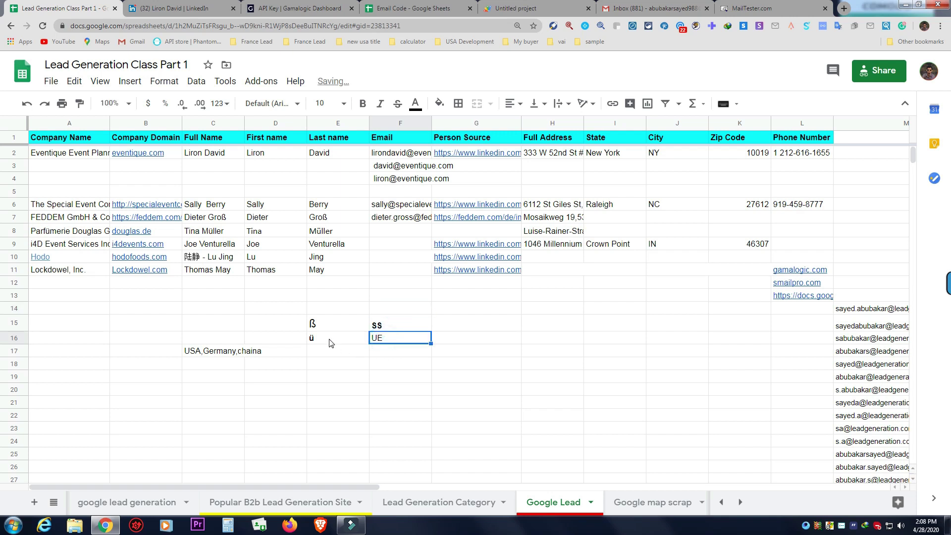
click(330, 341)
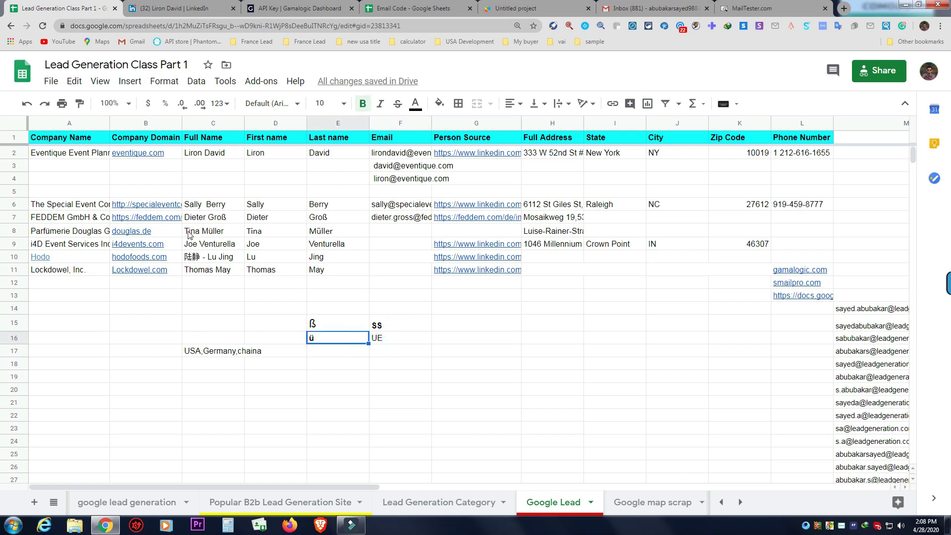
- Copy the Parfümerie Douglas lead's full name from C8 and switch to the Email Code spreadsheet
click(13, 232)
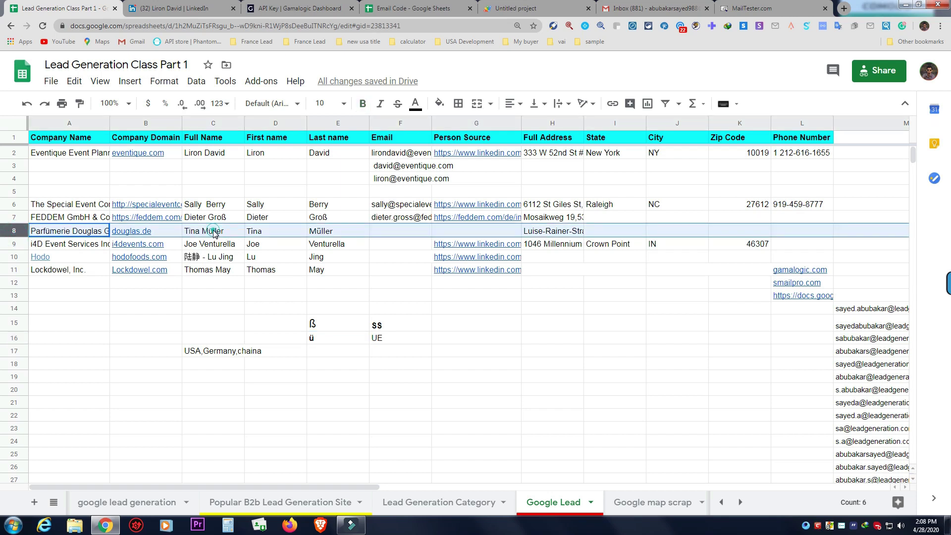
click(214, 233)
right_click(214, 233)
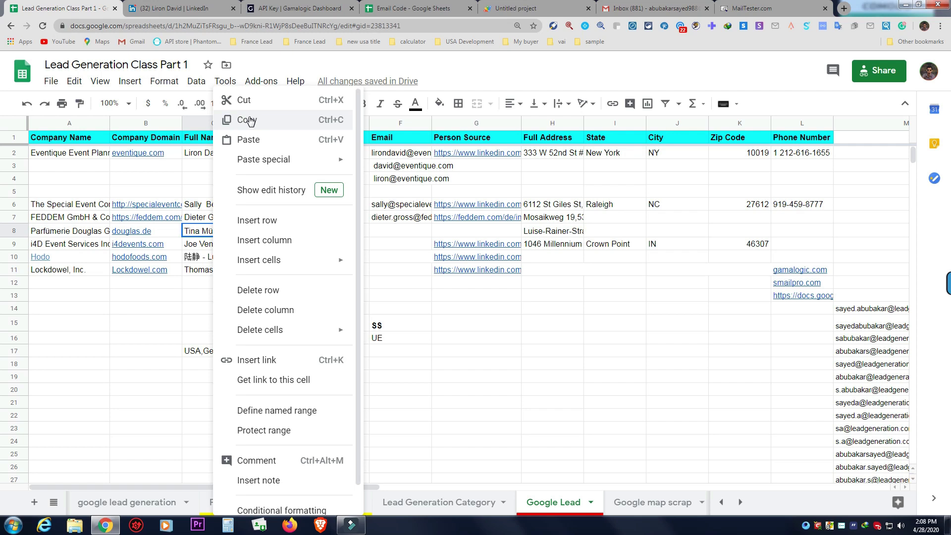
click(250, 120)
click(406, 9)
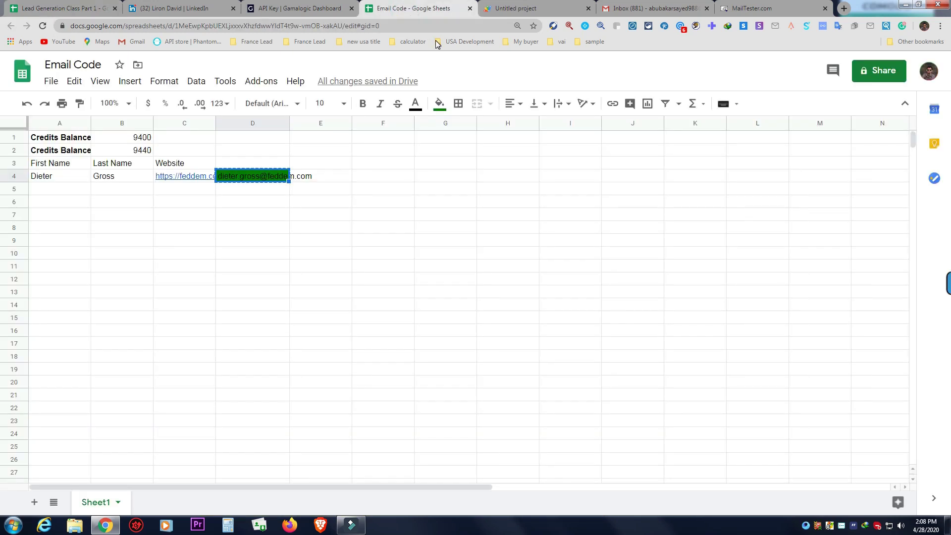
- Delete the two Credits Balance rows and the FEDDEM lead's row, keeping only the header row
drag(18, 142, 39, 153)
right_click(39, 153)
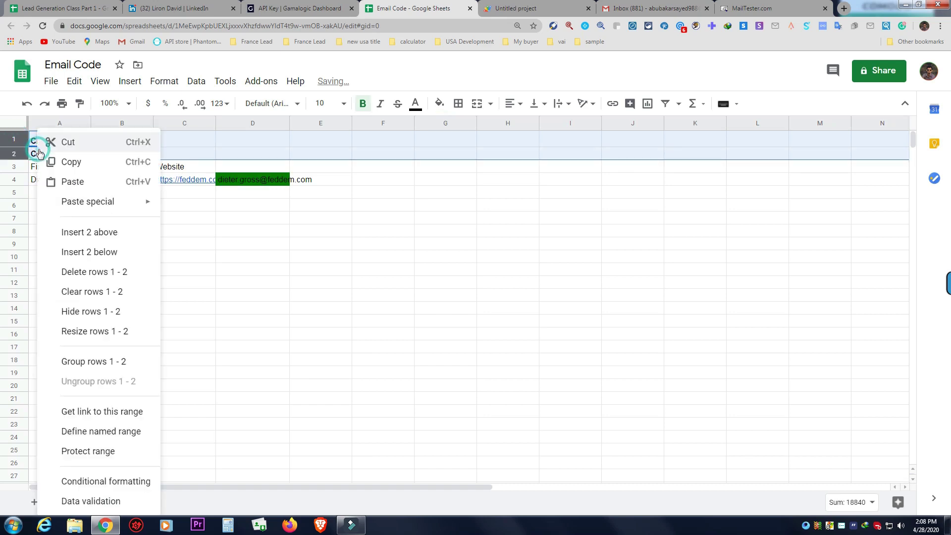
click(76, 272)
click(142, 238)
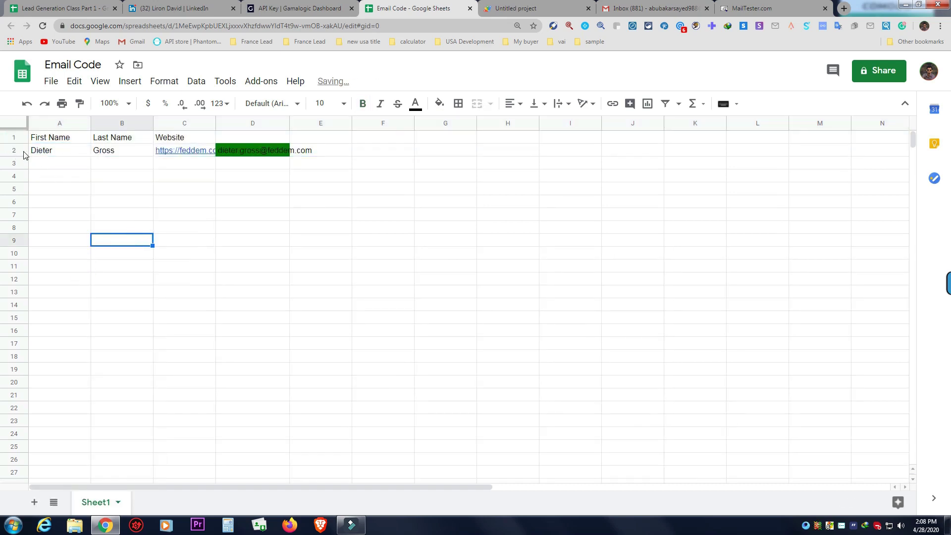
click(12, 152)
right_click(60, 151)
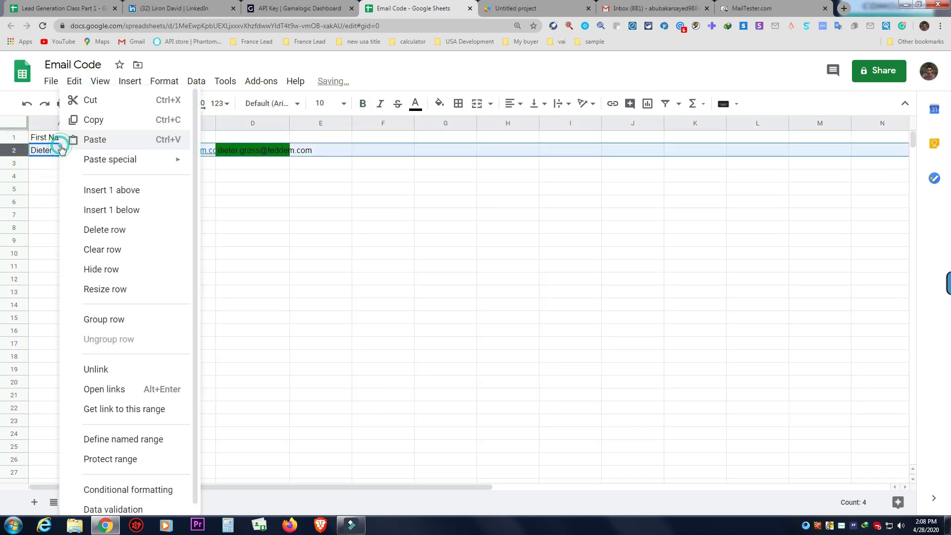
click(102, 229)
click(49, 176)
- Paste the Parfümerie Douglas lead's full name into A2 under First Name and remove the last name from it
click(51, 152)
right_click(51, 152)
click(76, 211)
drag(48, 149, 86, 150)
key(BackSpace)
- Paste the full name into B2 under Last Name, remove the first name and replace the ü with ue
click(113, 149)
right_click(112, 151)
click(134, 204)
drag(112, 149, 98, 149)
key(BackSpace)
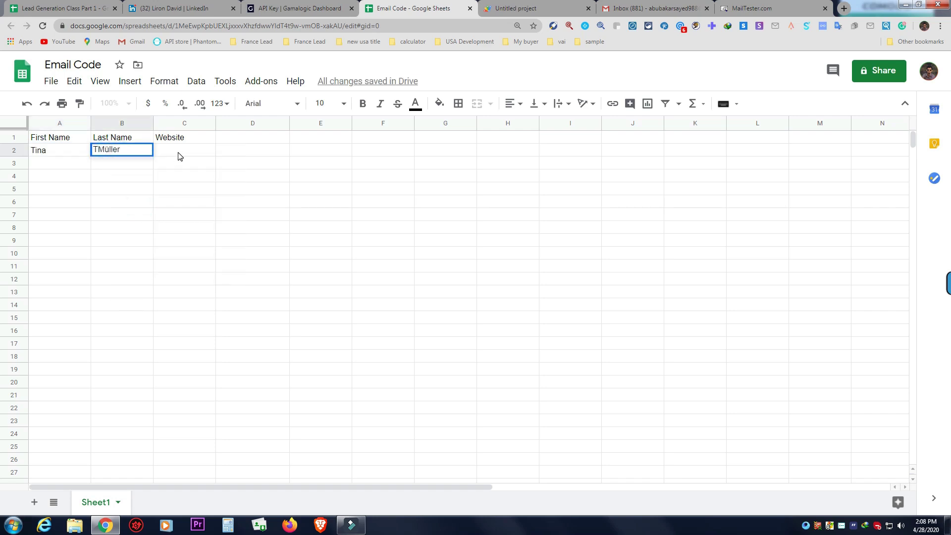
click(105, 149)
key(BackSpace)
click(184, 150)
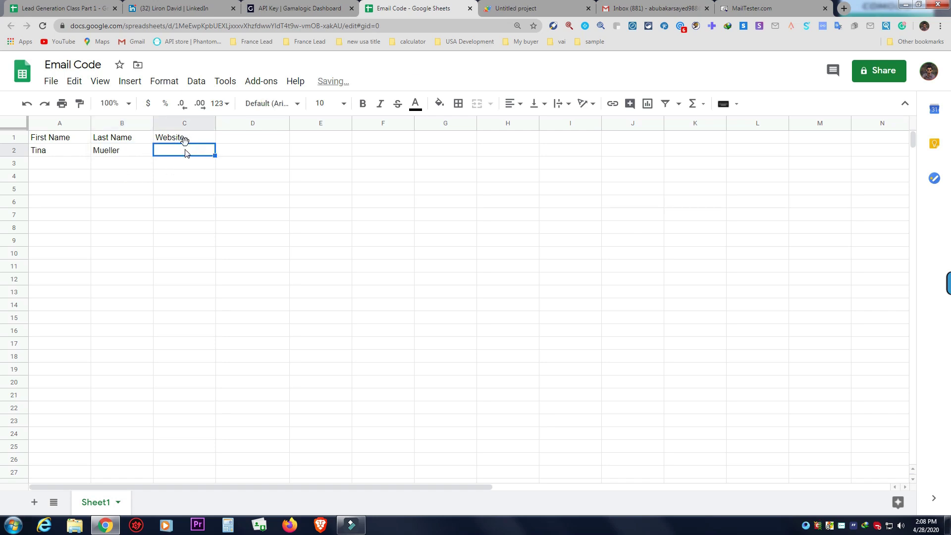
- Copy the company domain douglas.de from the Google Lead sheet into C2 under Website
click(62, 8)
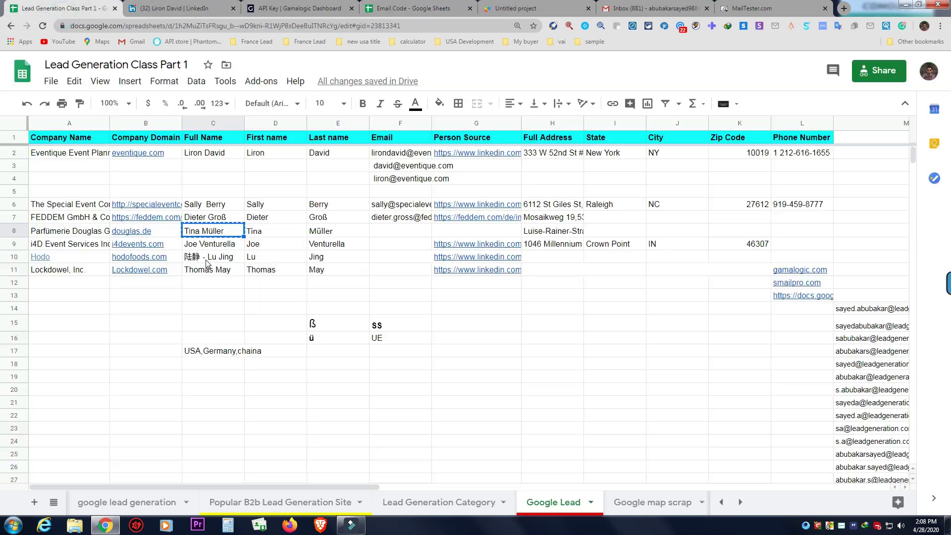
click(137, 231)
right_click(141, 231)
click(186, 129)
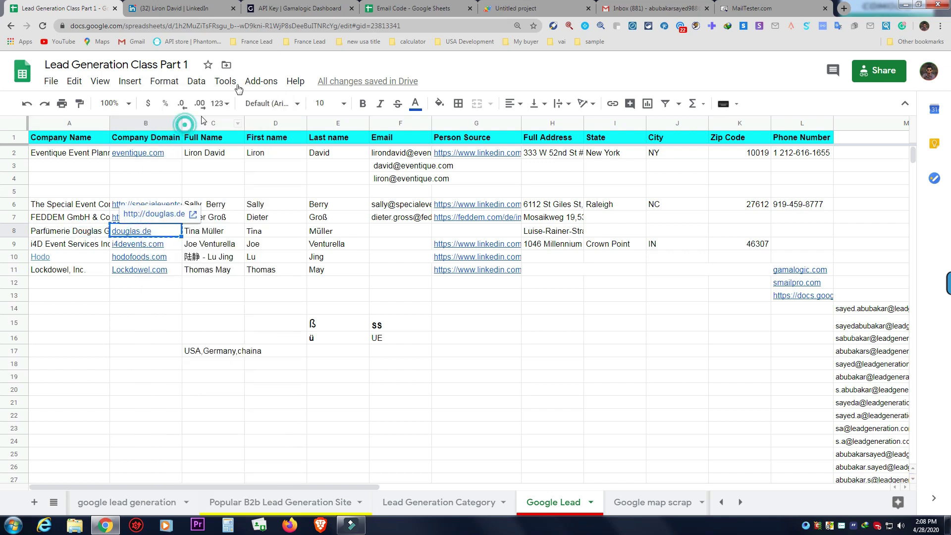
click(390, 9)
right_click(175, 152)
click(188, 207)
click(135, 214)
- Run the start function in the script project for the Parfümerie Douglas lead and return to the Email Code spreadsheet
click(531, 5)
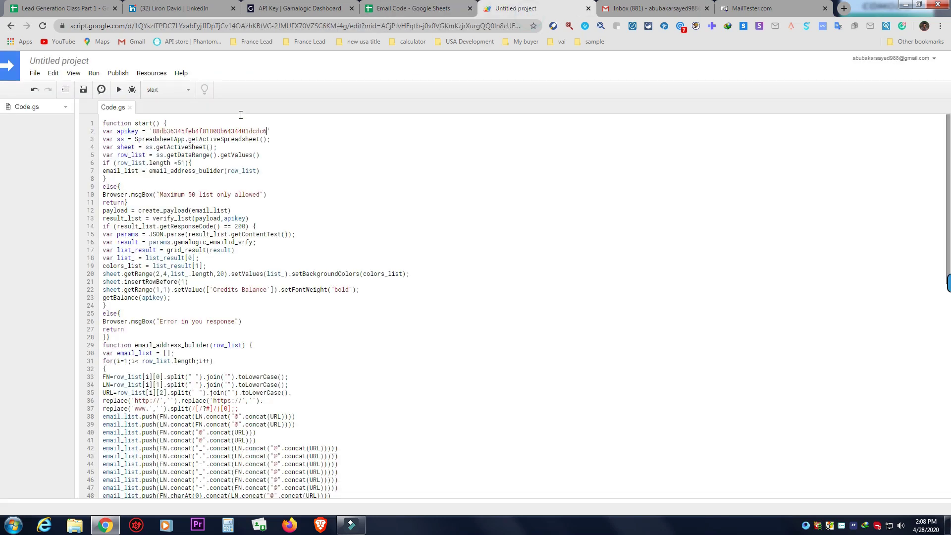
click(119, 89)
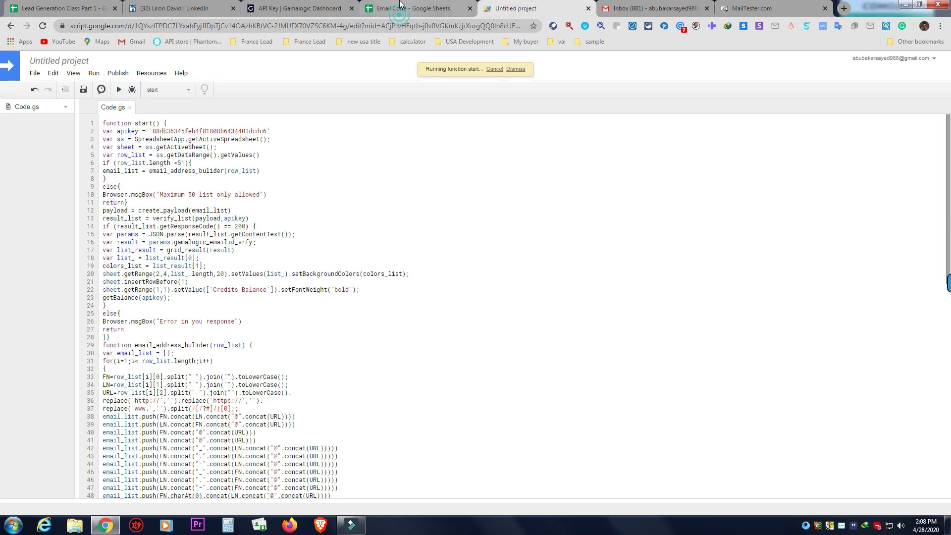
click(401, 8)
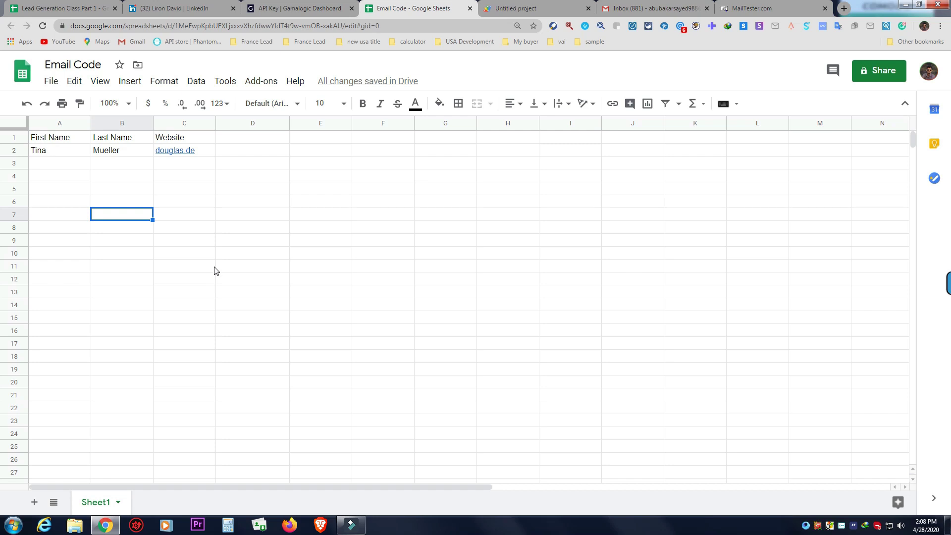
click(515, 10)
click(387, 8)
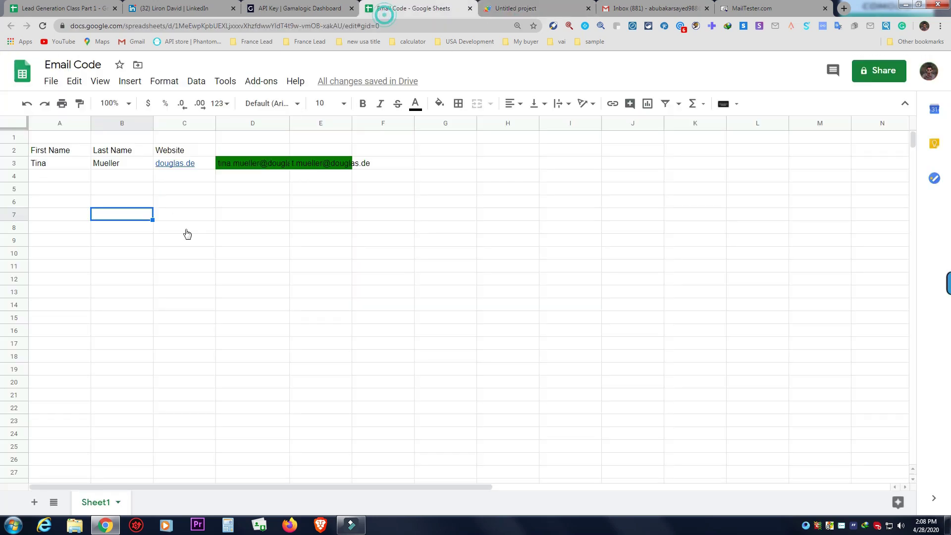
- Copy both found emails from D3:E3, paste them as recipients of the new Gmail message and view each contact card
click(215, 229)
click(237, 163)
shift+click(301, 166)
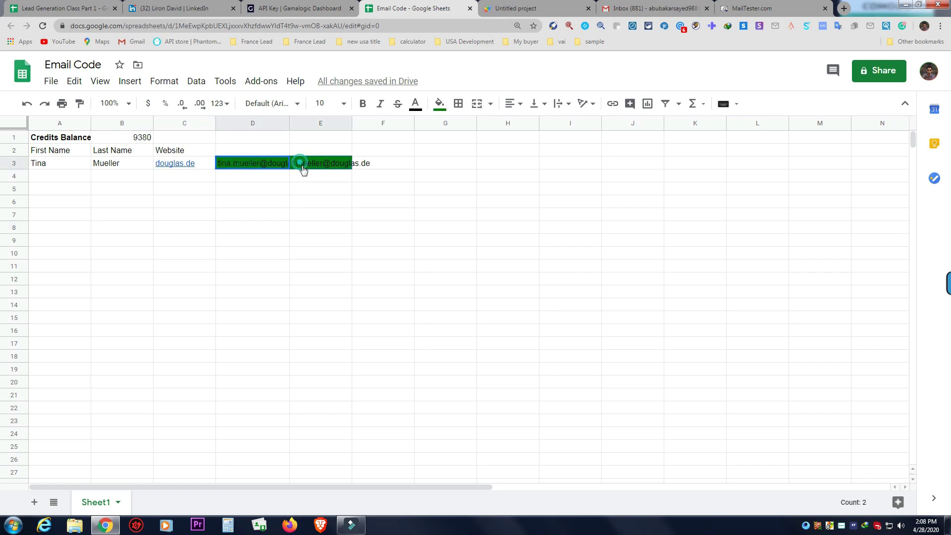
right_click(304, 166)
click(334, 121)
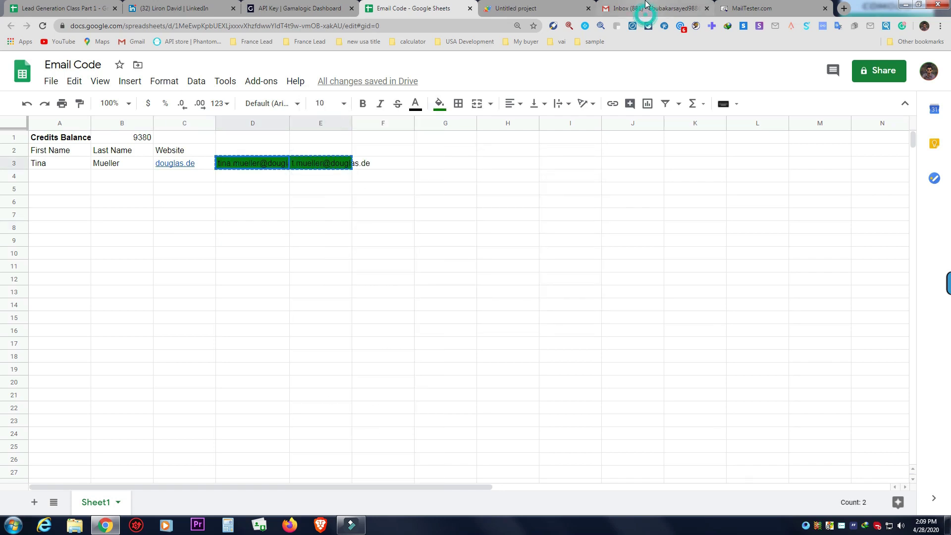
click(646, 4)
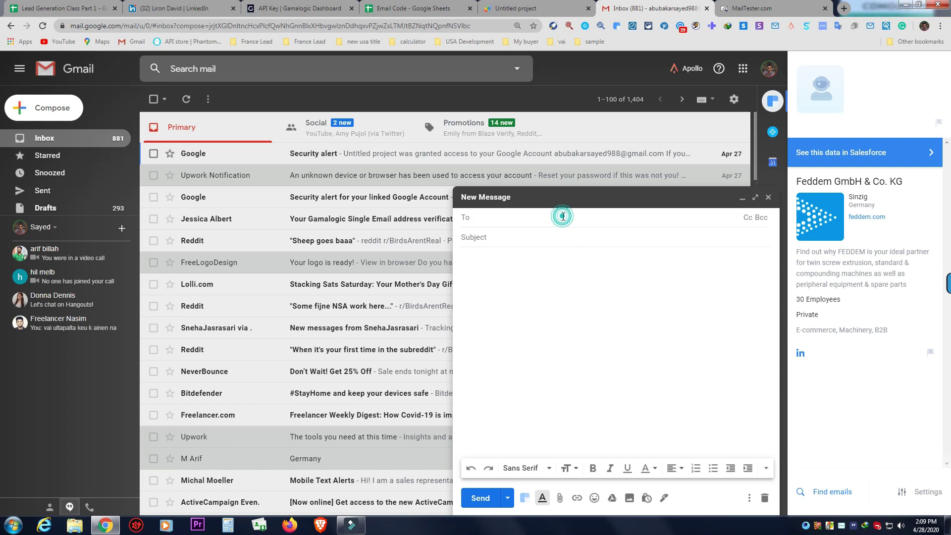
right_click(562, 218)
click(578, 272)
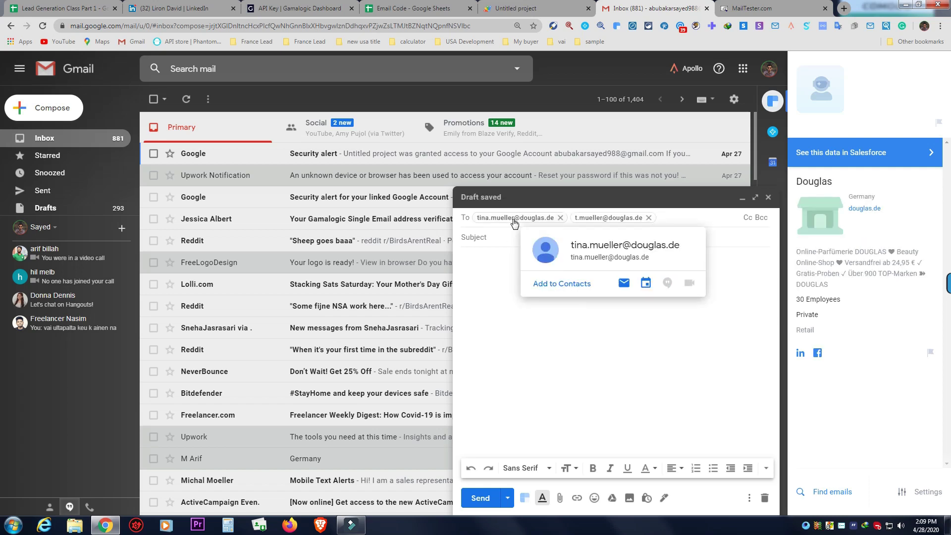
mouse_move(598, 218)
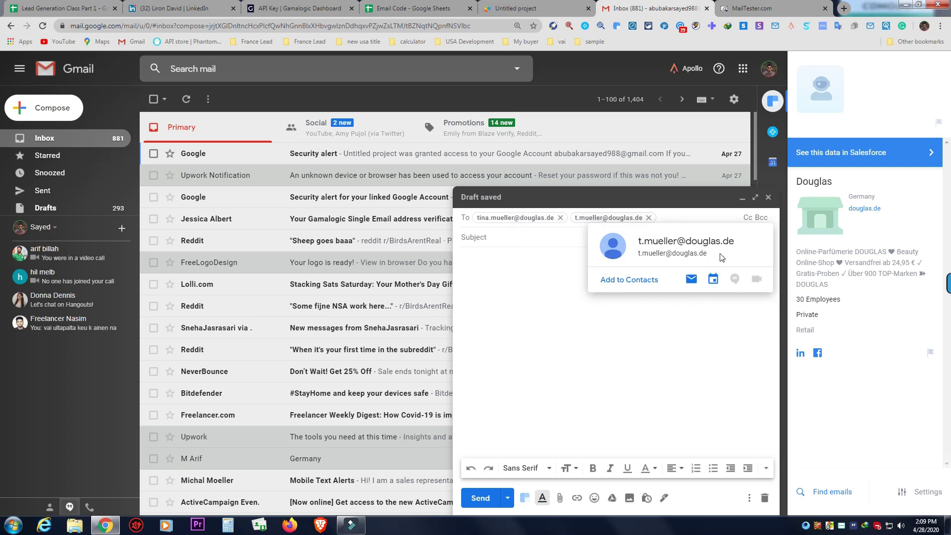
- Copy the second recipient's email from its Gmail contact card, switch to MailTester and reload the page with form resubmission
drag(721, 257, 636, 254)
right_click(668, 256)
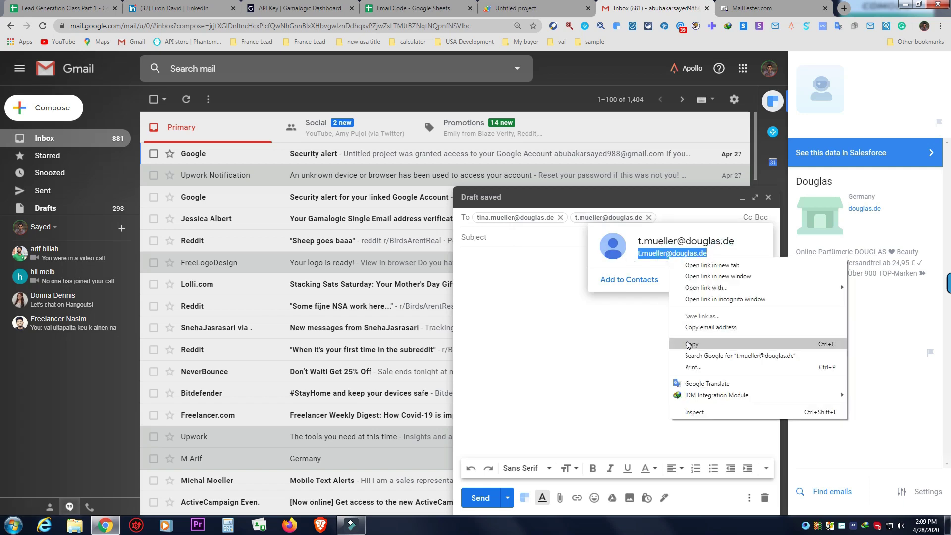
click(689, 344)
click(751, 8)
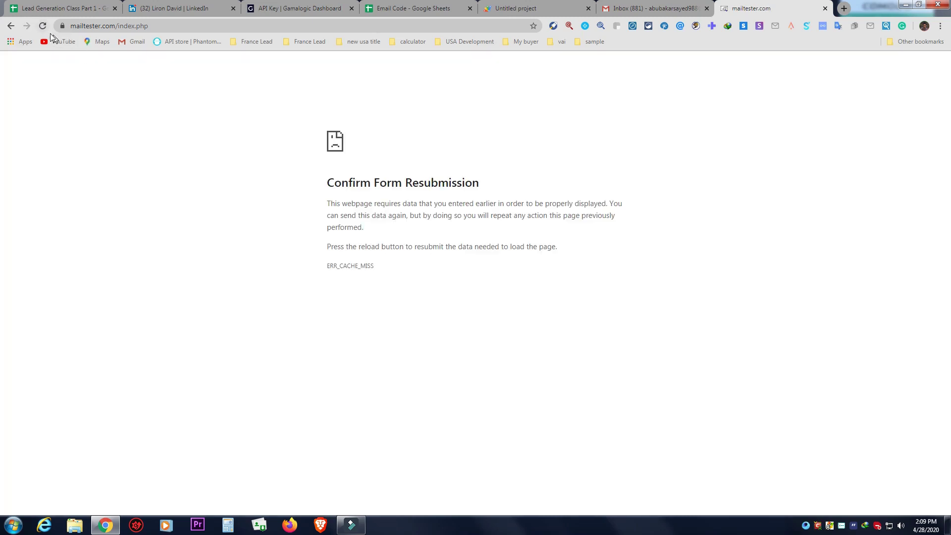
click(42, 26)
click(530, 102)
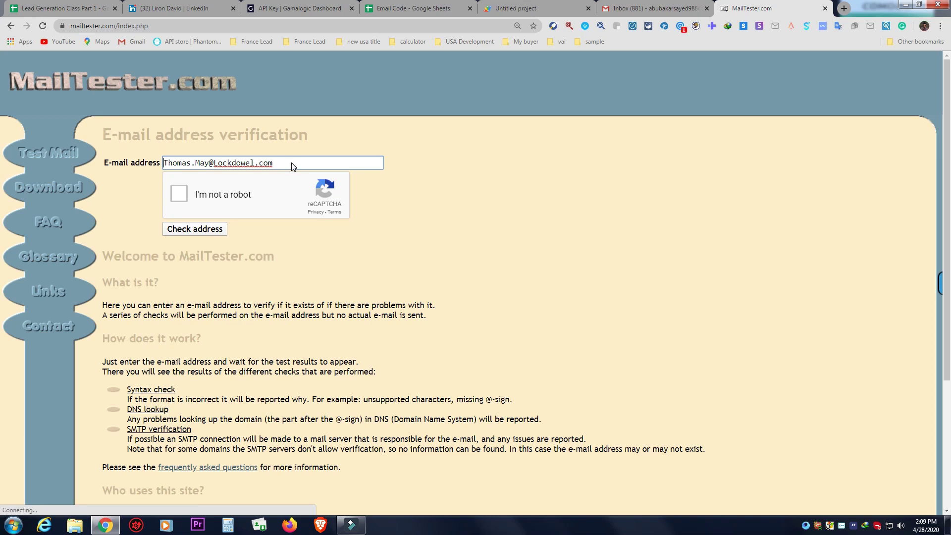
- Replace the old address on MailTester with the copied email, complete the reCAPTCHA and check the address
triple_click(292, 165)
key(BackSpace)
click(181, 167)
right_click(181, 167)
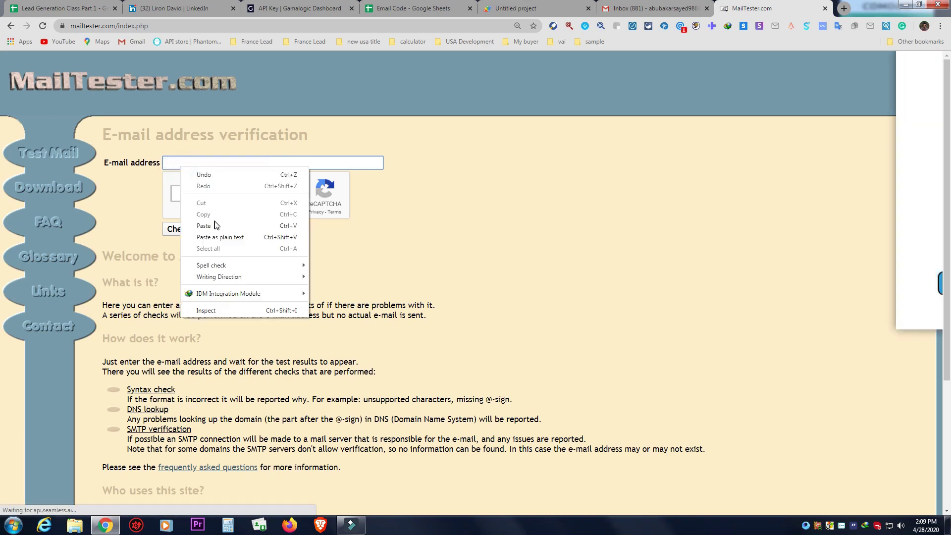
click(200, 221)
click(179, 196)
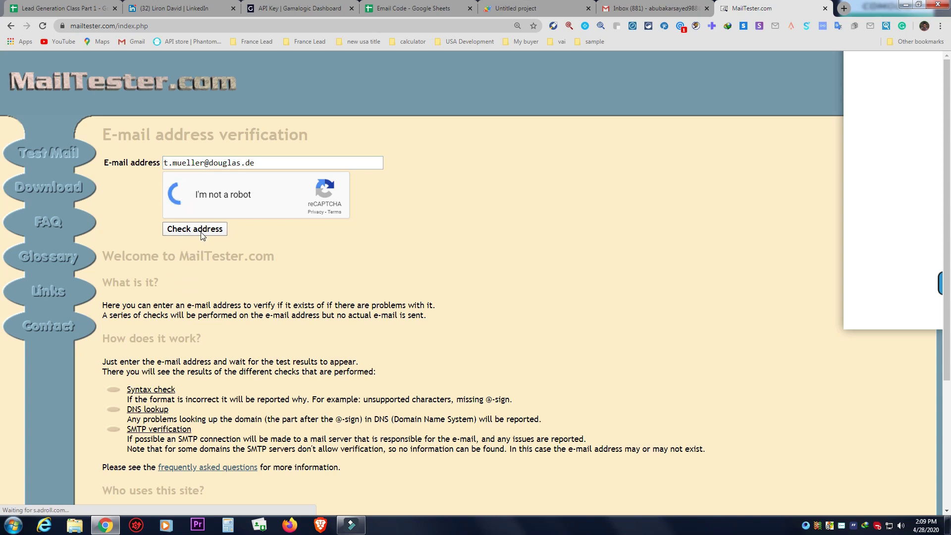
click(200, 232)
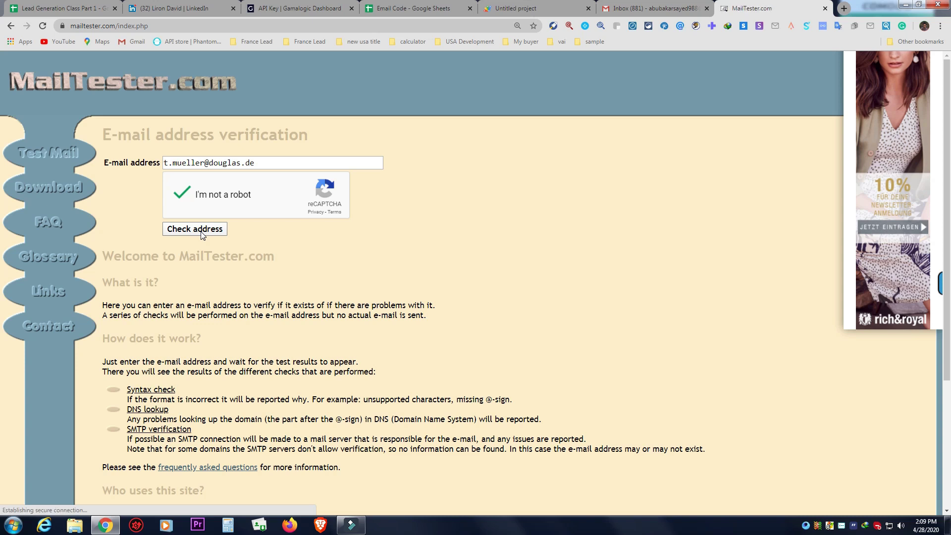
click(203, 229)
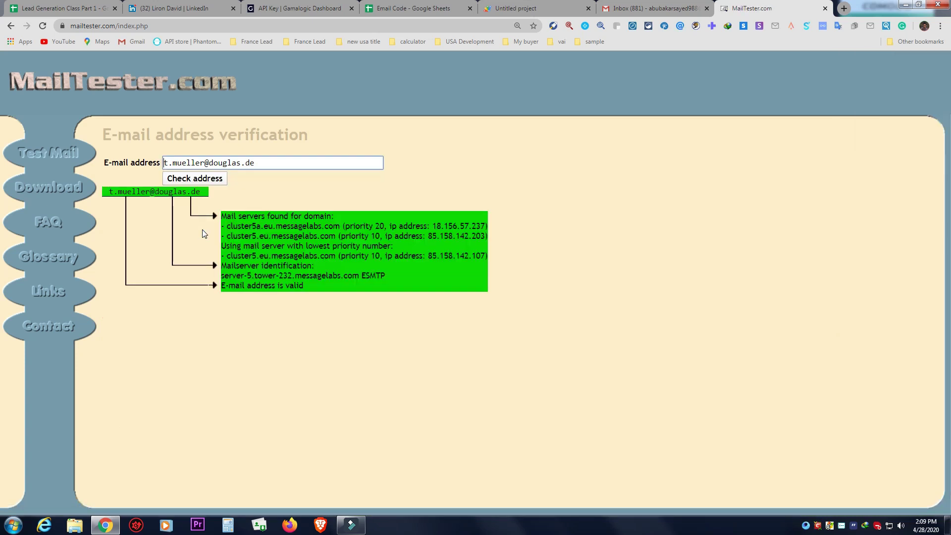
drag(243, 226, 319, 256)
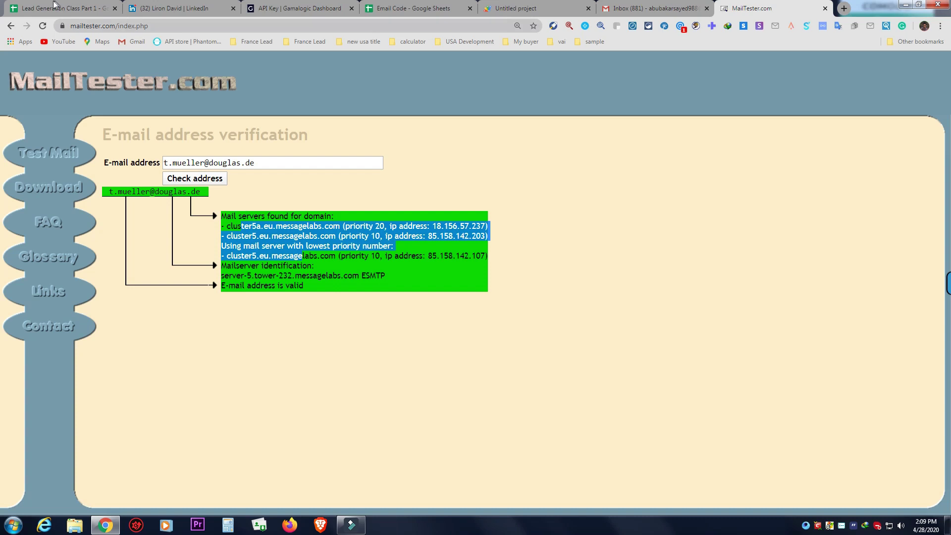
- Paste the verified email into F8 under Email for the Parfümerie Douglas lead in the Google Lead sheet
click(35, 6)
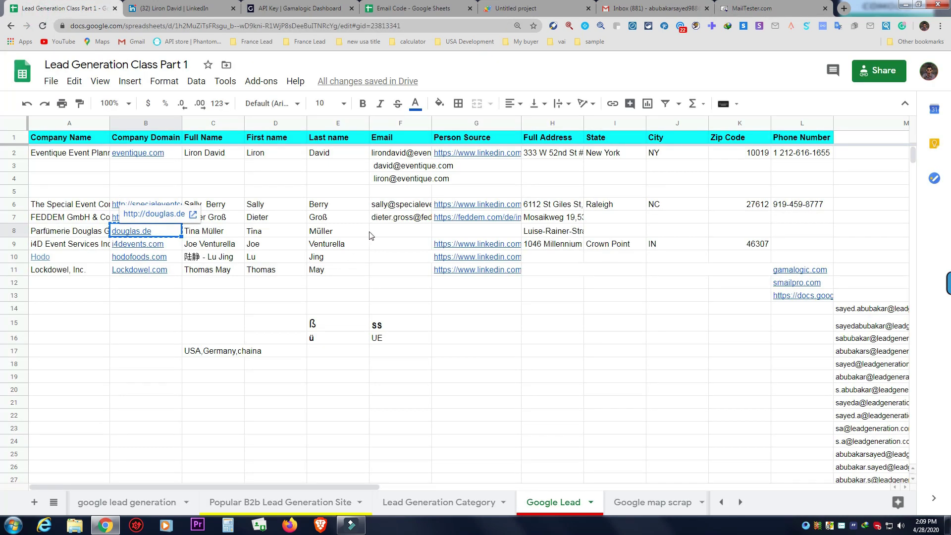
click(384, 231)
right_click(376, 231)
click(396, 262)
click(281, 276)
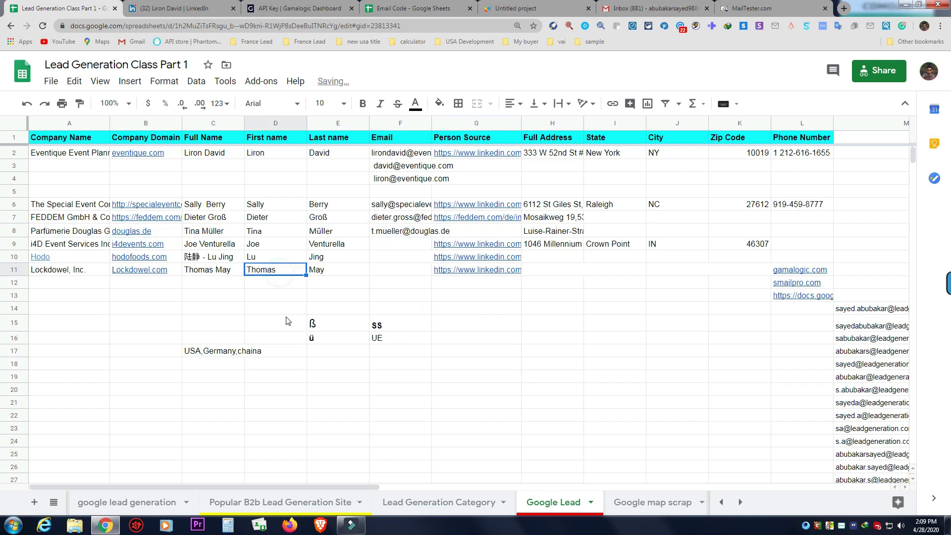
- Copy the full name of the i4D Event Services lead from C9
click(381, 244)
click(208, 244)
right_click(208, 244)
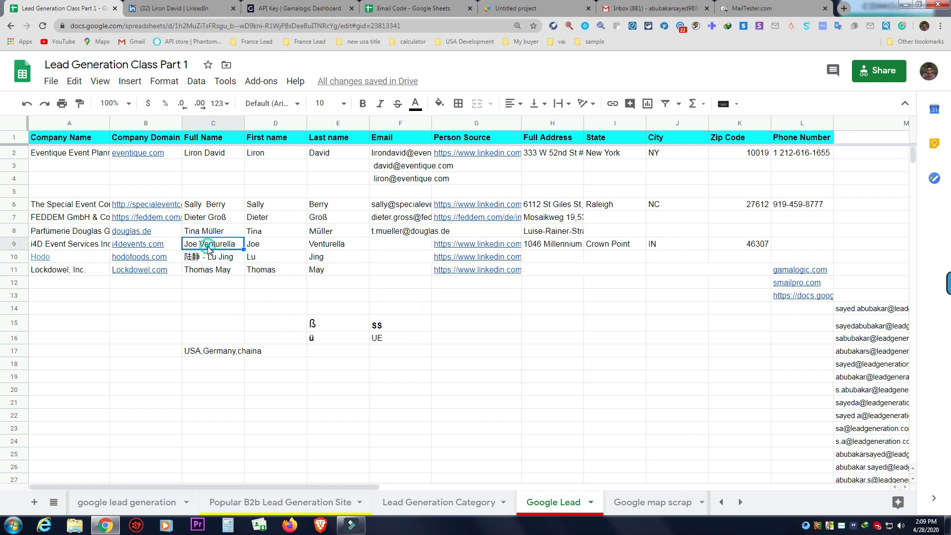
click(243, 120)
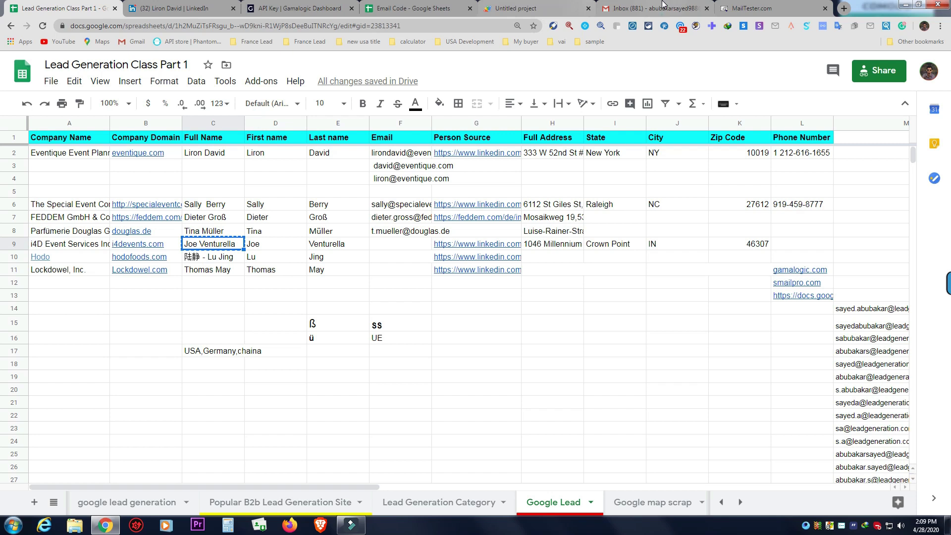
- Remove both Douglas recipients from the new message in Gmail
key(ctrl+6)
click(551, 218)
click(552, 219)
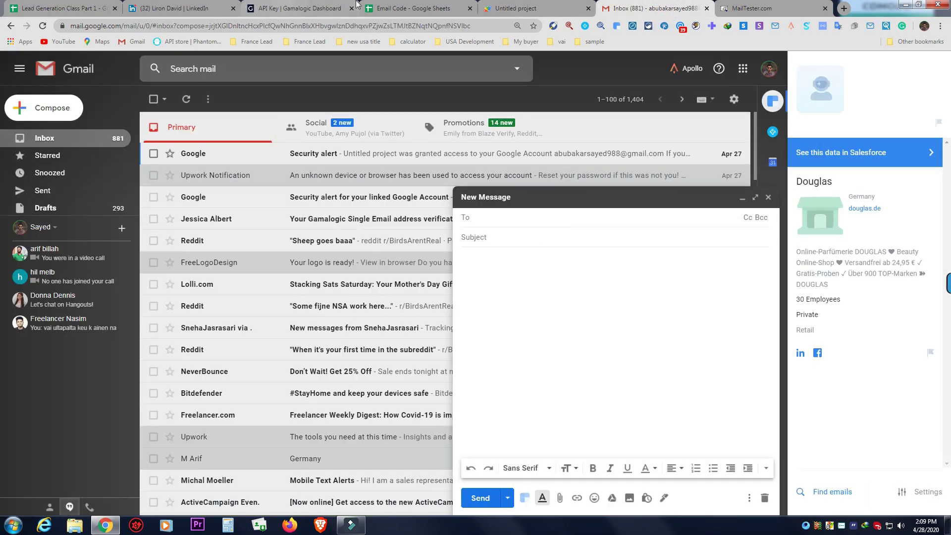
- Delete row 3 with the Douglas lead from the Email Code spreadsheet
click(381, 11)
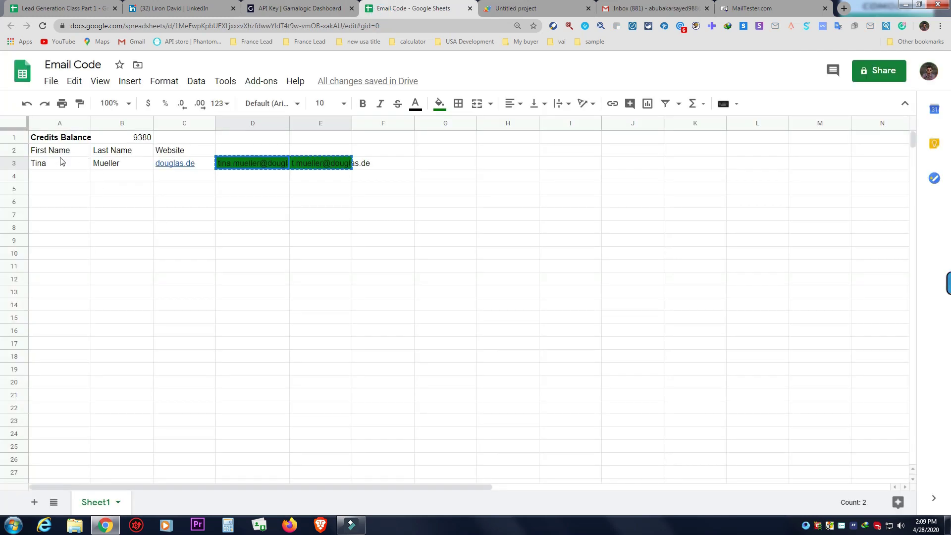
right_click(56, 167)
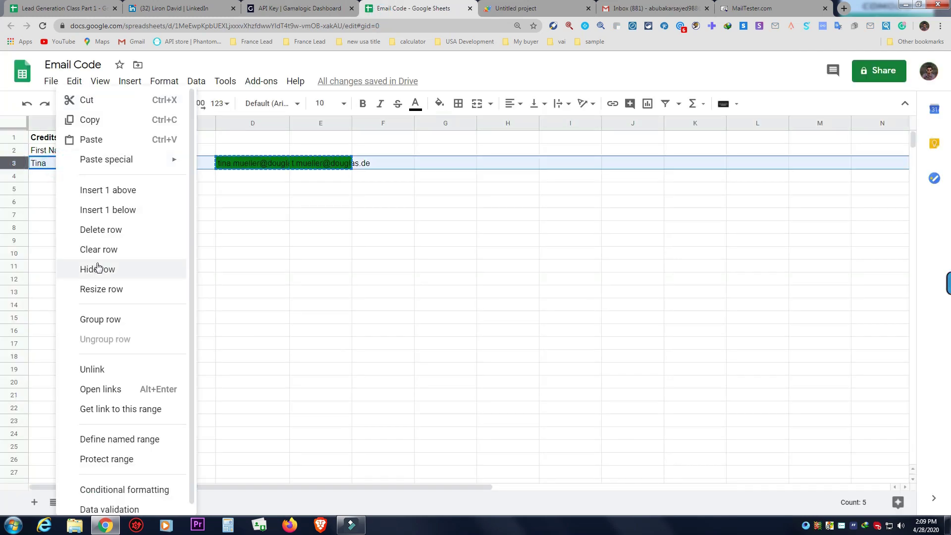
click(103, 232)
click(56, 228)
- Paste the copied full name into A3 under First Name and move the last name to B3 under Last Name
double_click(51, 164)
right_click(51, 165)
click(82, 221)
drag(46, 163, 100, 161)
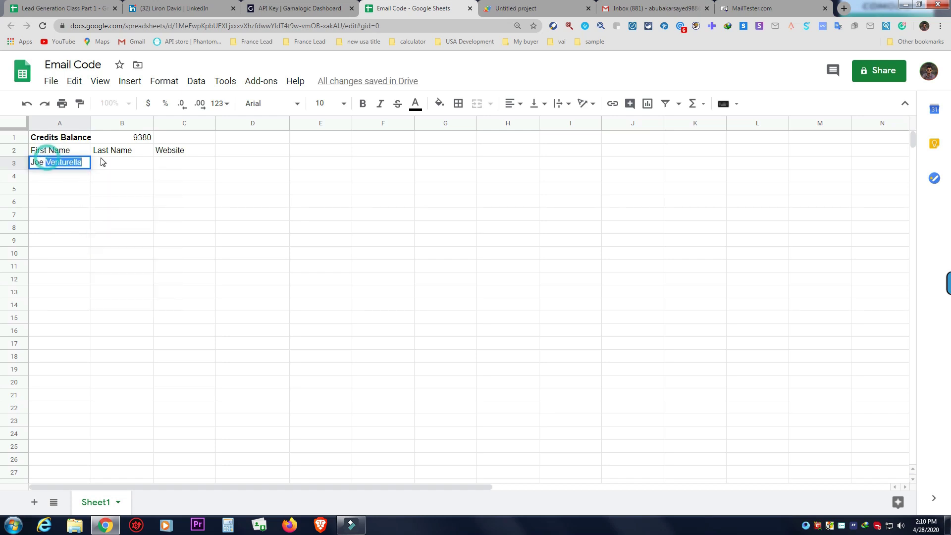
key(ctrl+x)
right_click(120, 165)
click(149, 219)
key(BackSpace)
key(BackSpace)
key(BackSpace)
- Copy the company domain i4devents.com from the Google Lead sheet into C3 under Website in Email Code
click(183, 163)
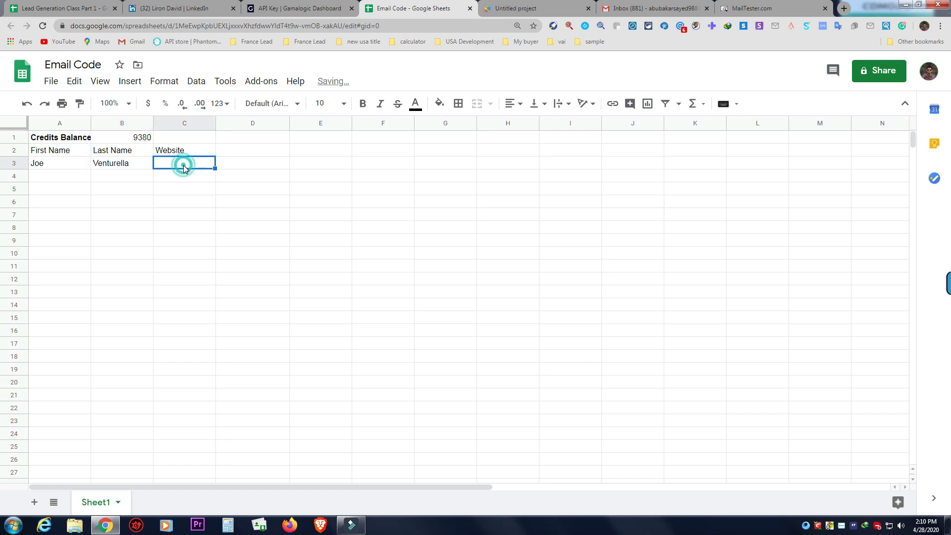
click(55, 8)
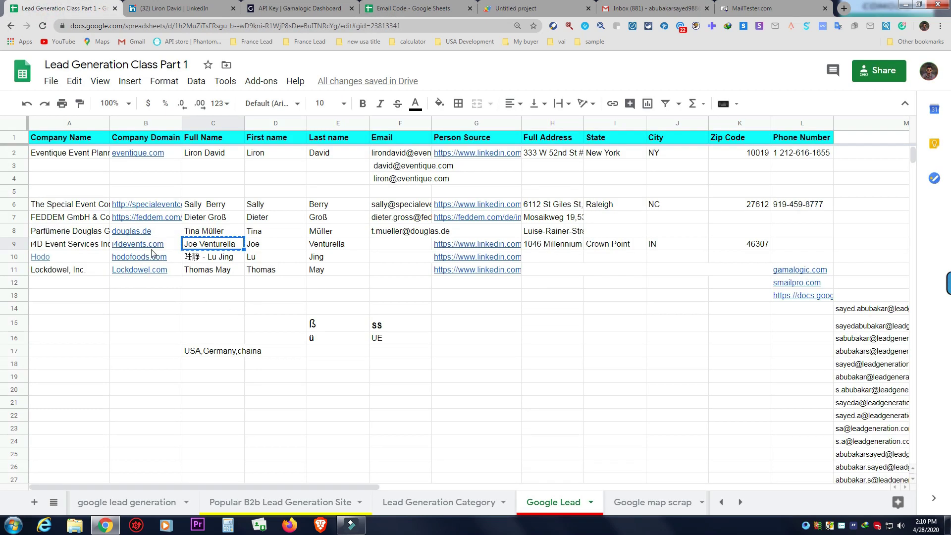
right_click(143, 248)
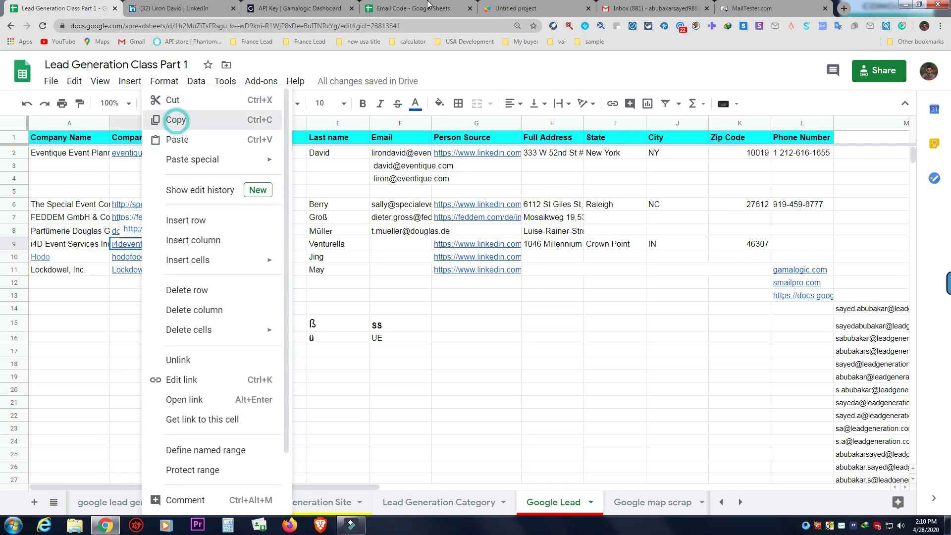
click(171, 119)
click(426, 13)
right_click(168, 165)
click(201, 221)
click(149, 240)
- Run the start function in the script project for the i4D Event Services lead and return to the Email Code spreadsheet
click(533, 14)
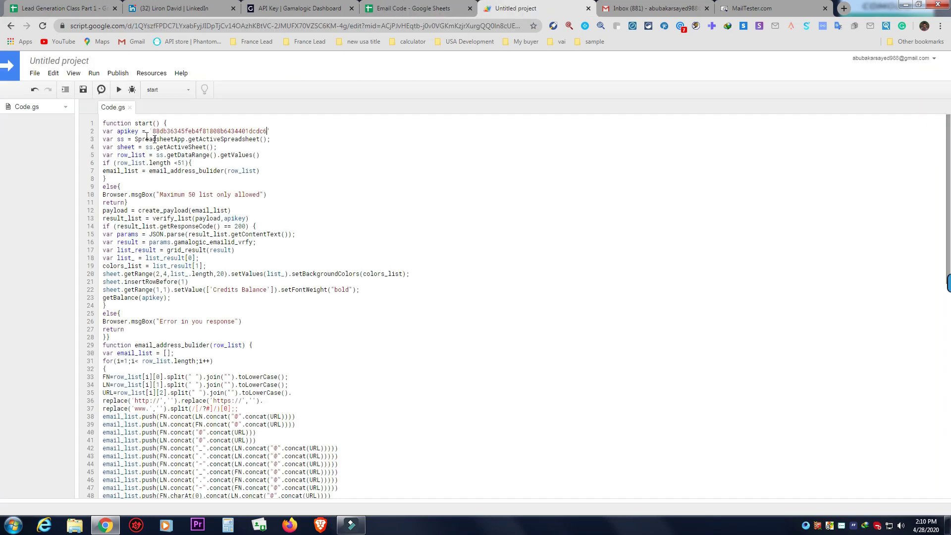
click(117, 90)
click(406, 8)
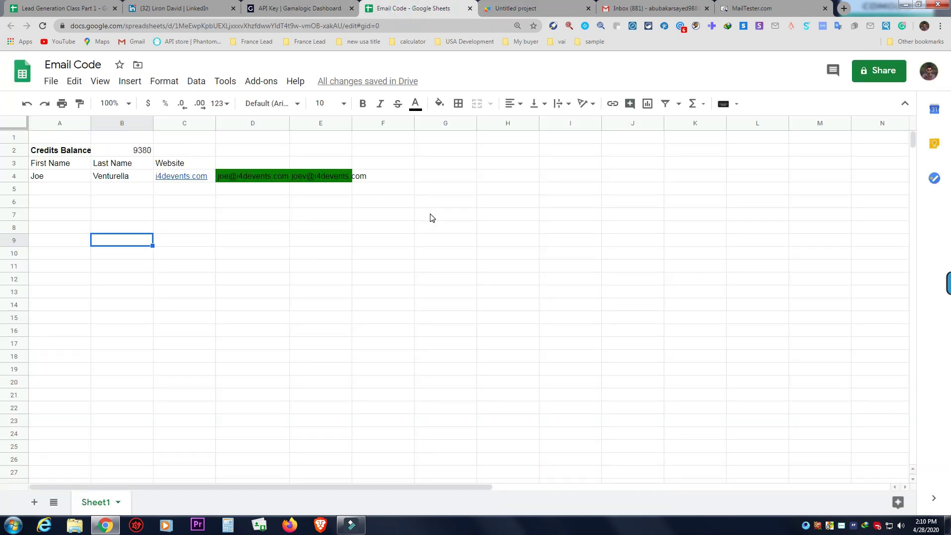
- Copy both found emails from D4:E4, paste them as recipients of the Gmail message and view the second one's contact card
drag(246, 177, 329, 176)
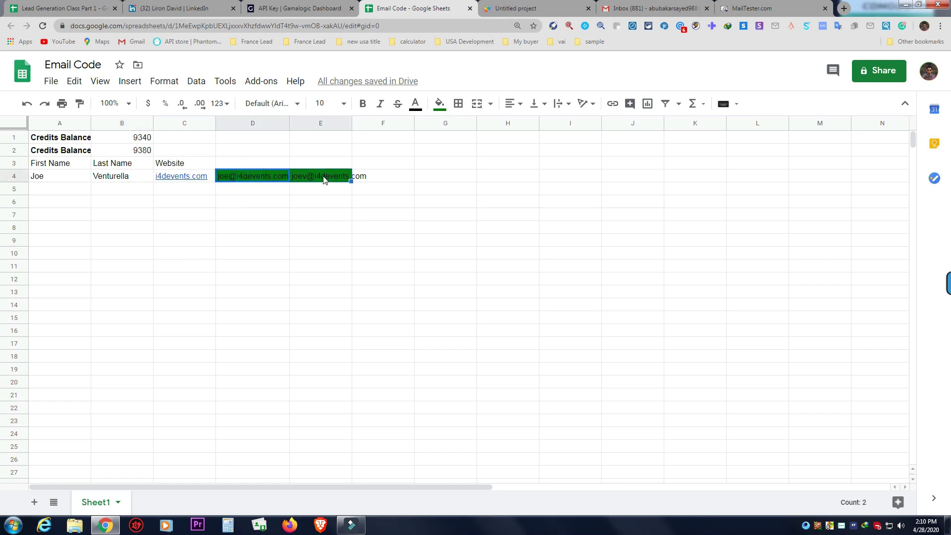
right_click(319, 178)
click(361, 122)
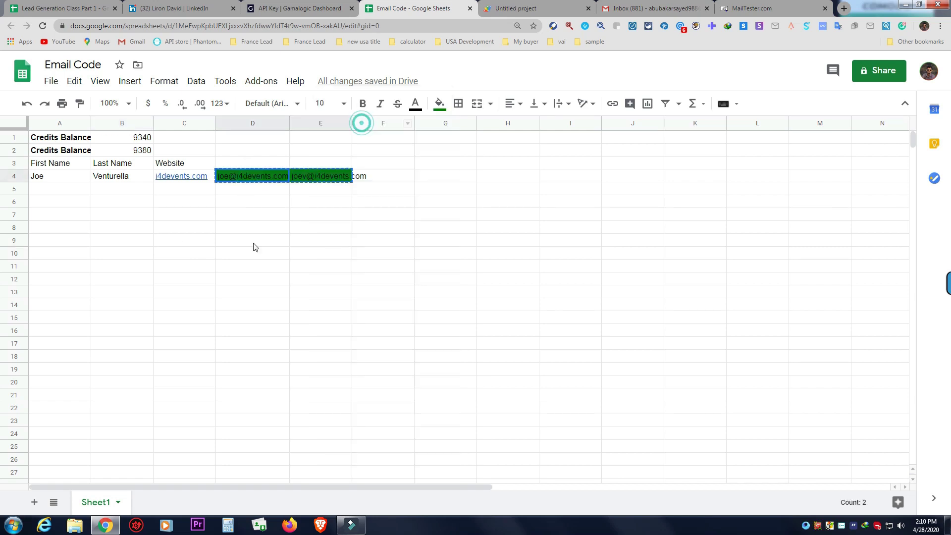
click(639, 9)
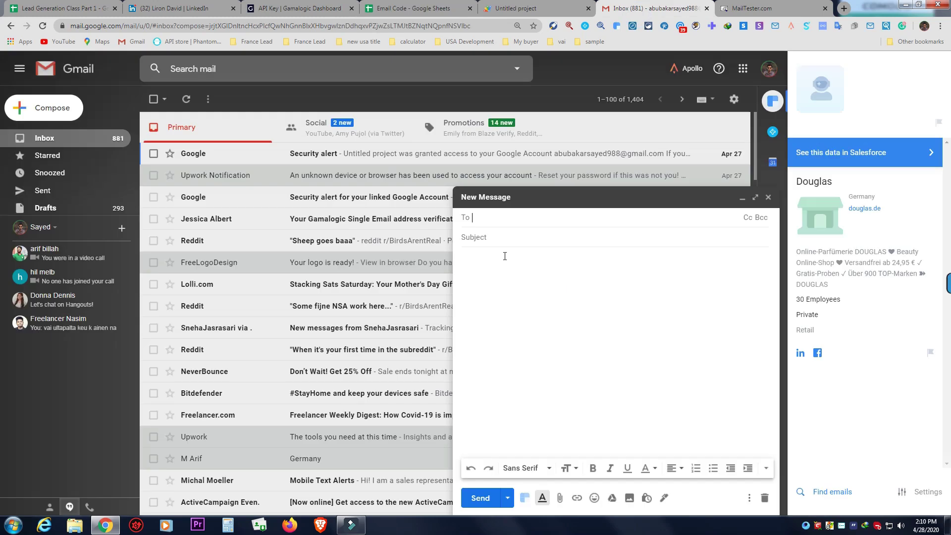
right_click(511, 219)
click(547, 285)
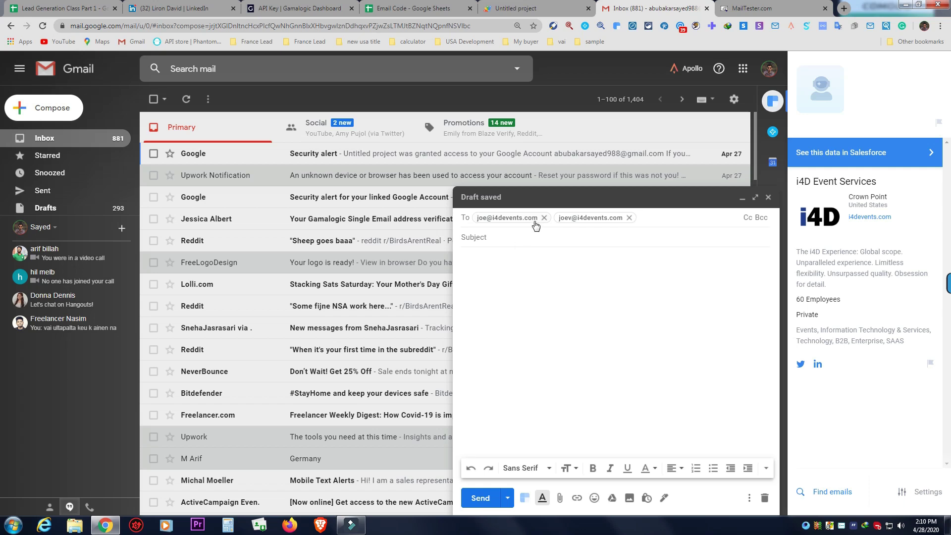
mouse_move(570, 222)
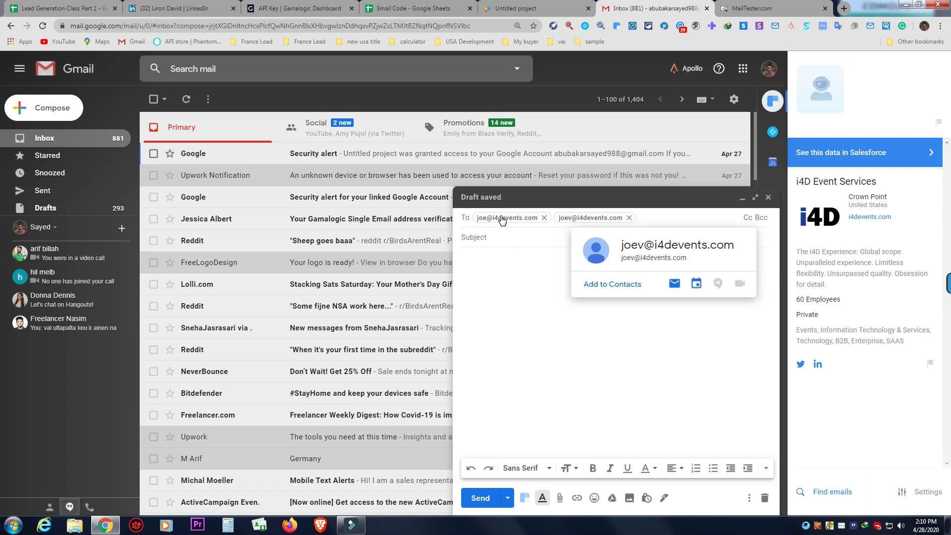
- Copy the first recipient's email from its contact card and paste it into F9 under Email in the Google Lead sheet
mouse_move(502, 220)
drag(661, 257, 595, 257)
right_click(616, 259)
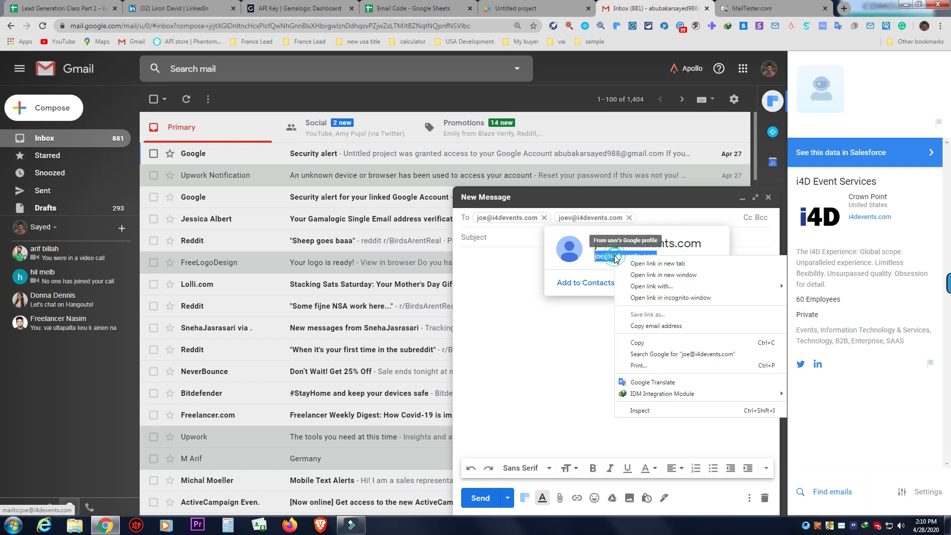
click(637, 341)
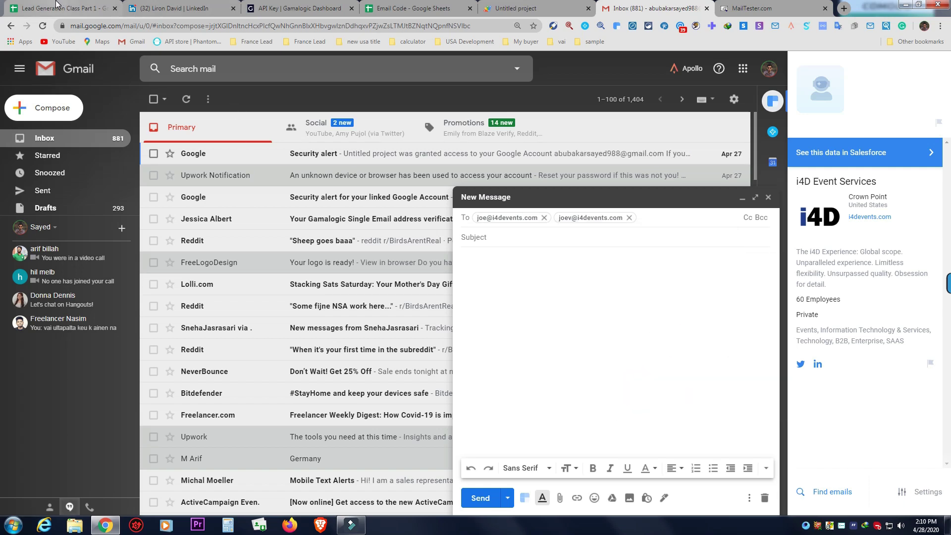
click(57, 5)
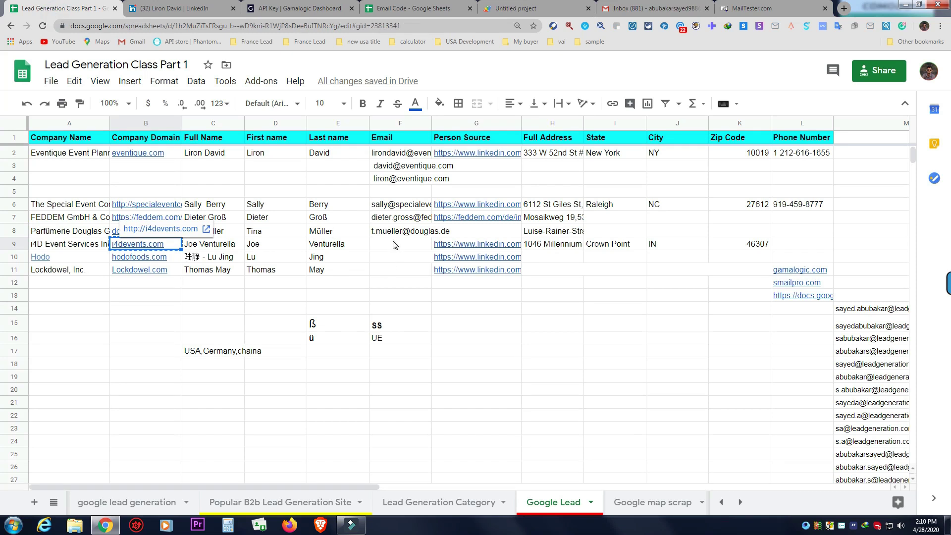
click(394, 244)
right_click(395, 245)
click(418, 297)
click(335, 301)
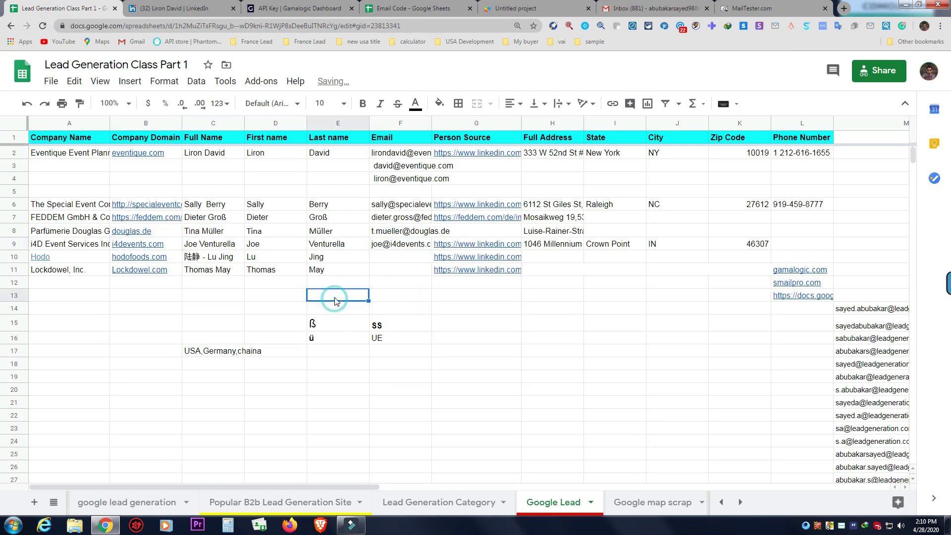
- Open the Hodo lead's LinkedIn profile from the Google Lead sheet and translate the Chinese name into English
click(254, 258)
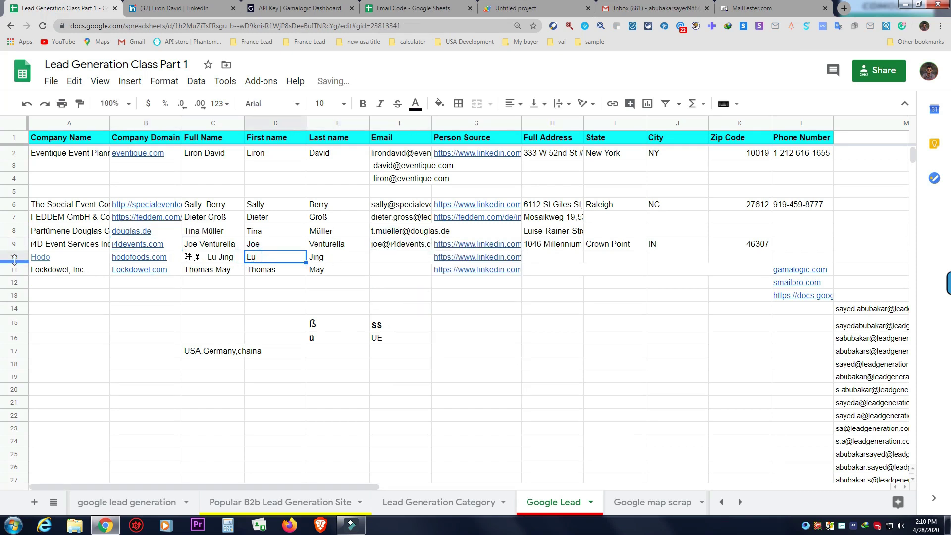
click(359, 260)
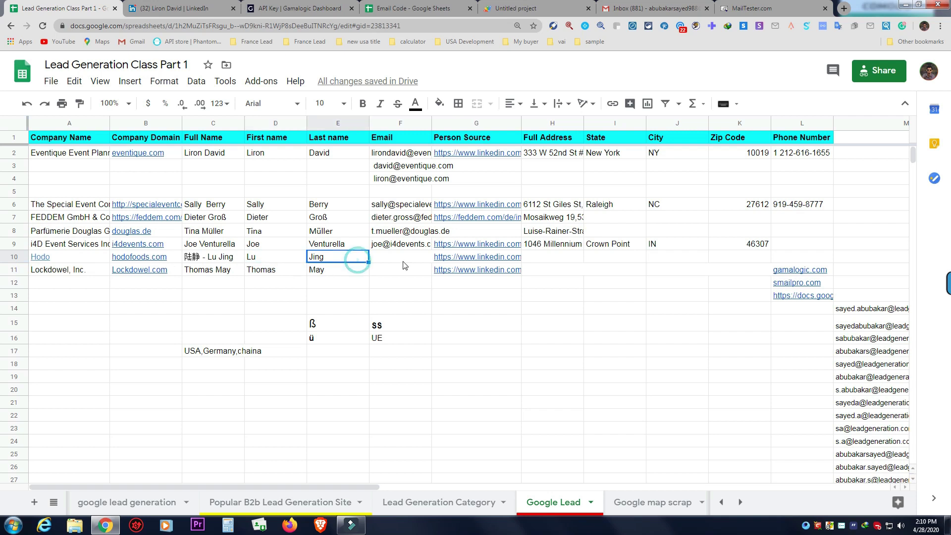
click(493, 257)
click(486, 241)
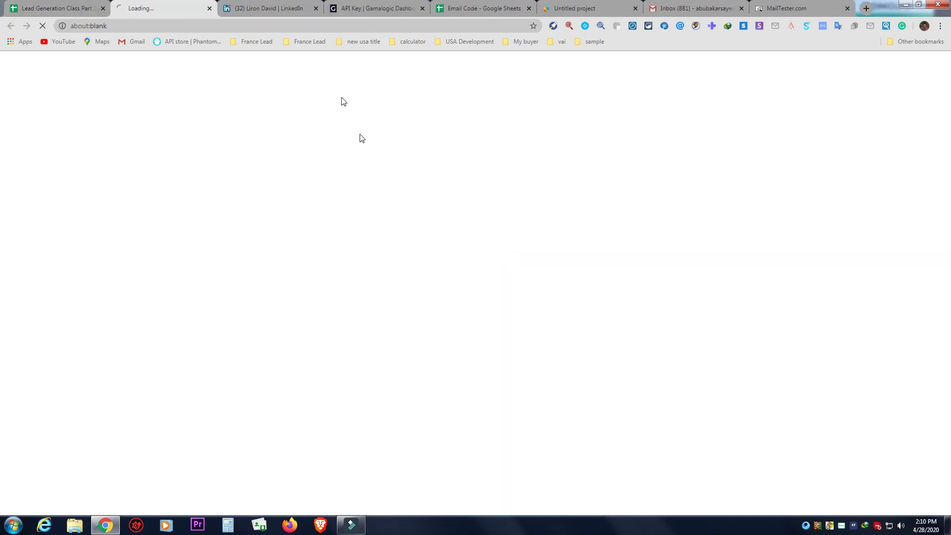
click(317, 10)
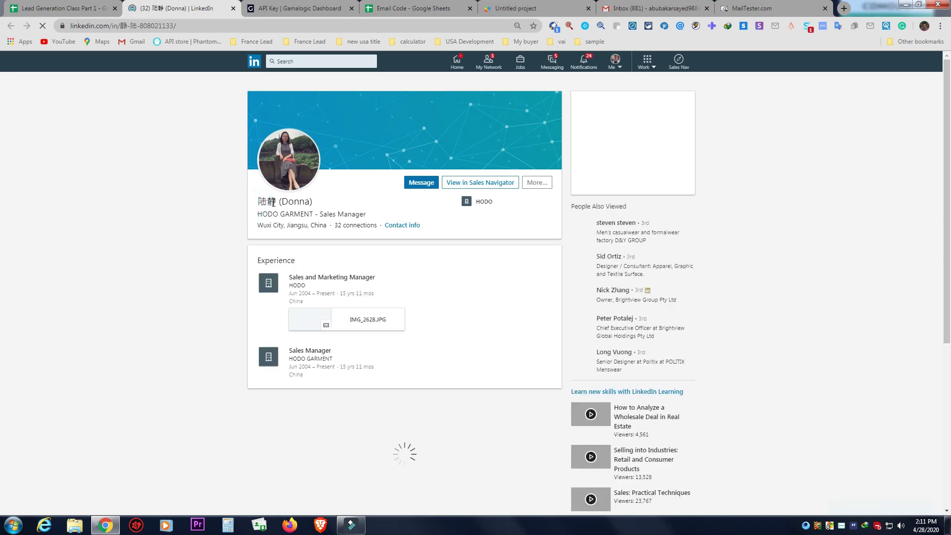
double_click(274, 202)
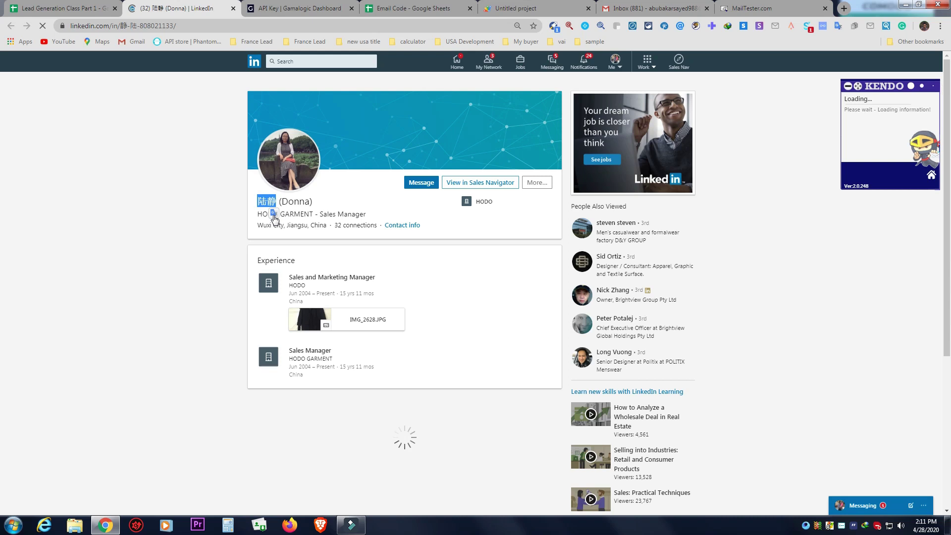
click(274, 214)
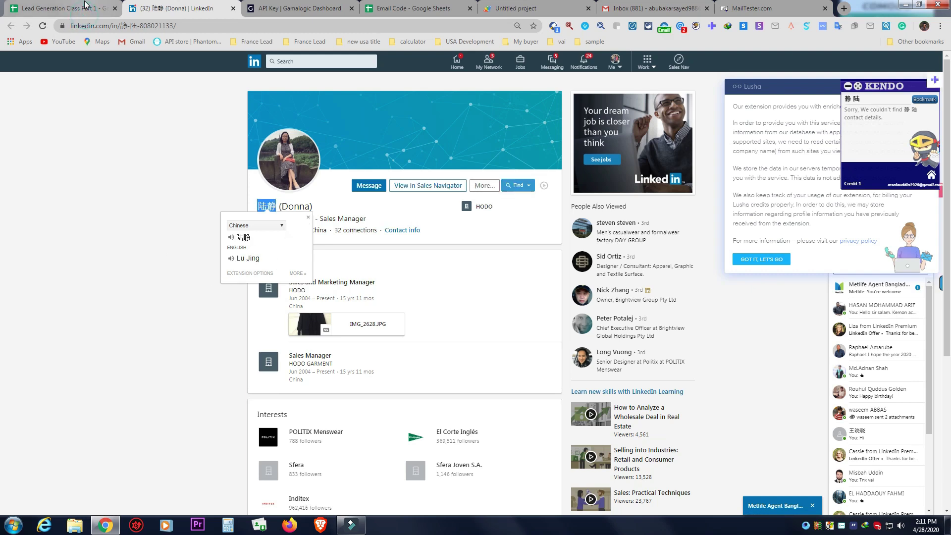
- Copy the Hodo lead's first and last names from D10:E10 in the Google Lead sheet
click(99, 9)
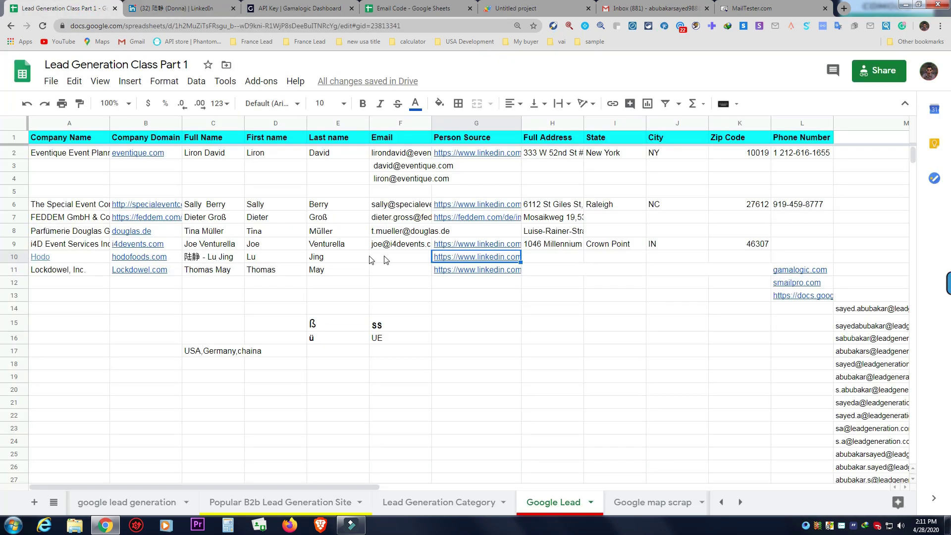
click(267, 258)
click(322, 258)
drag(262, 258, 315, 260)
right_click(315, 260)
click(347, 119)
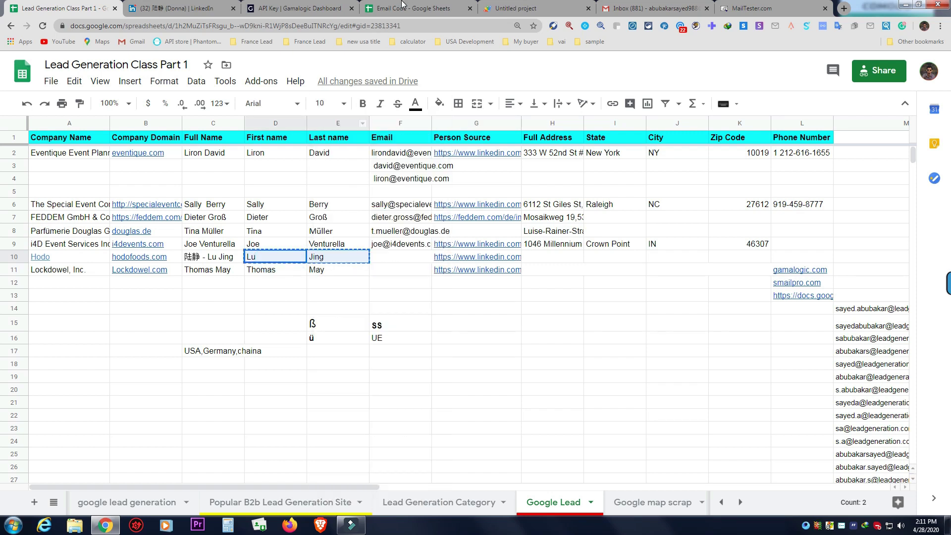
- Delete the previous lead's row and both Credits Balance rows in the Email Code spreadsheet
click(400, 7)
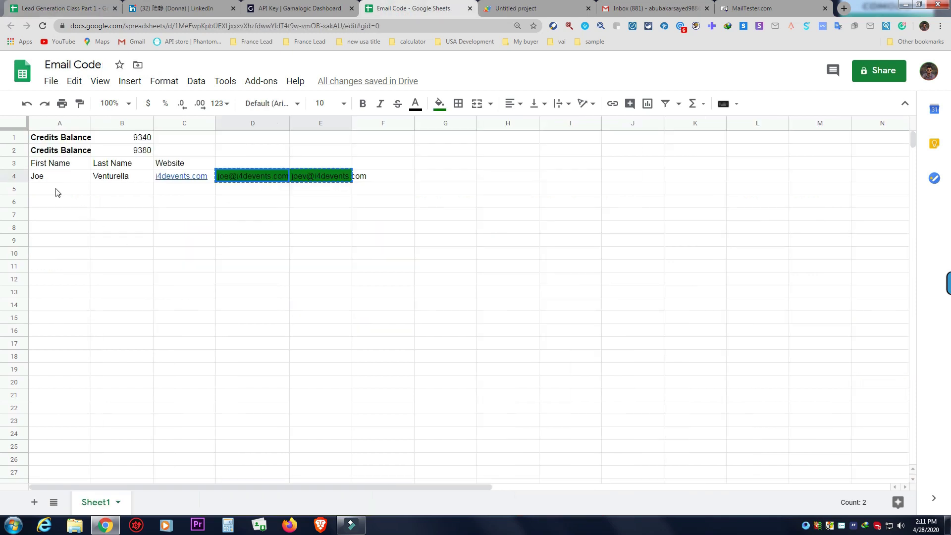
click(26, 181)
right_click(56, 177)
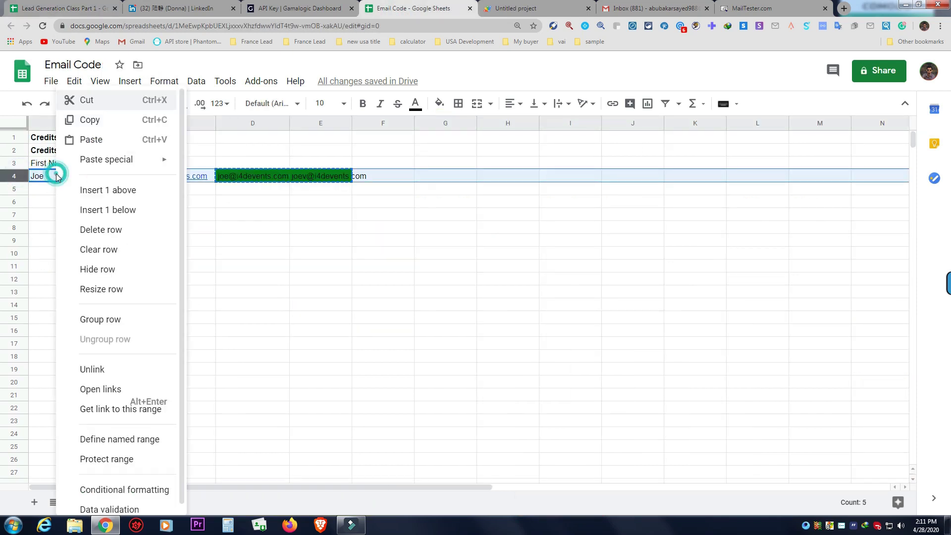
click(94, 229)
drag(15, 139, 53, 154)
right_click(54, 155)
click(100, 272)
- Paste the copied name into row 2, leaving only the first name in A2 and the last name in B2
click(52, 150)
right_click(52, 150)
click(83, 207)
drag(75, 153, 87, 153)
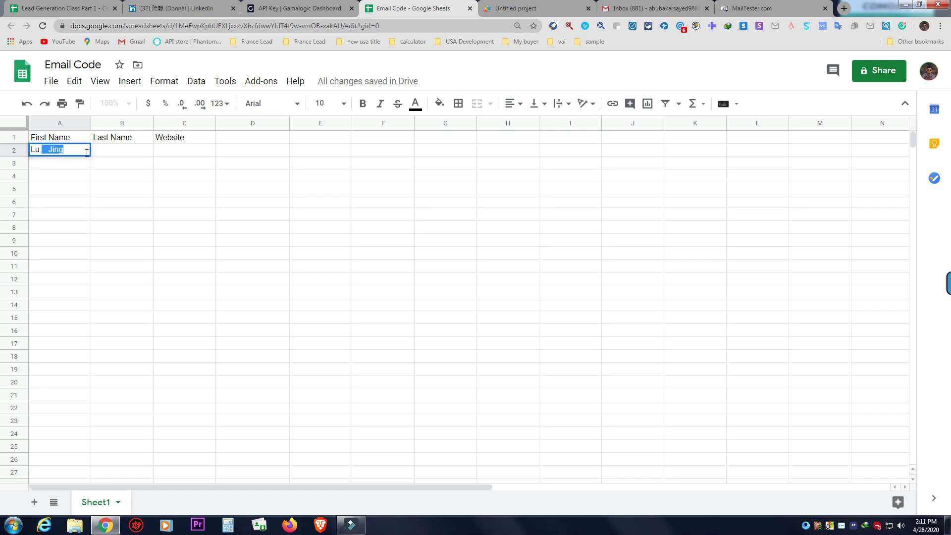
key(ctrl+x)
click(106, 150)
right_click(106, 150)
click(141, 209)
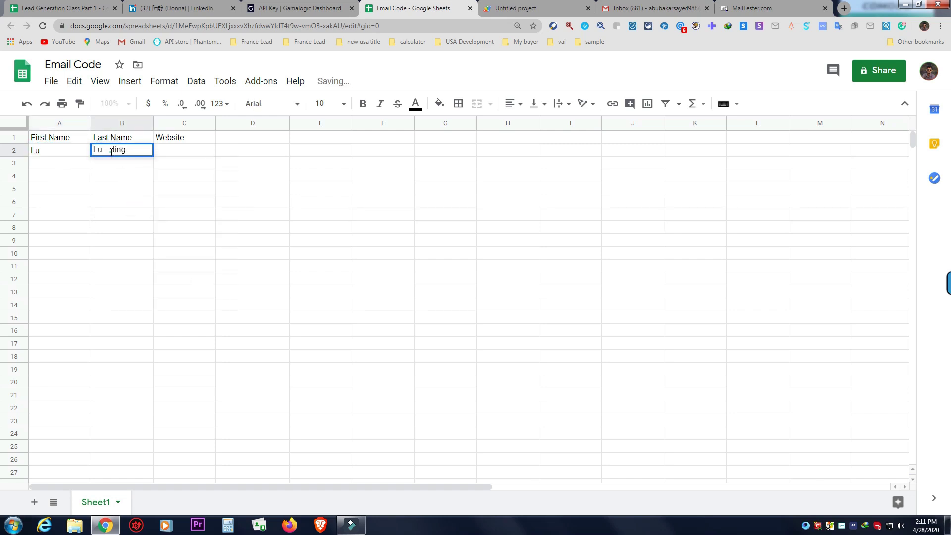
click(105, 150)
- Copy the company domain hodofoods.com from B10 of the Google Lead sheet into C2 under Website in Email Code
click(174, 155)
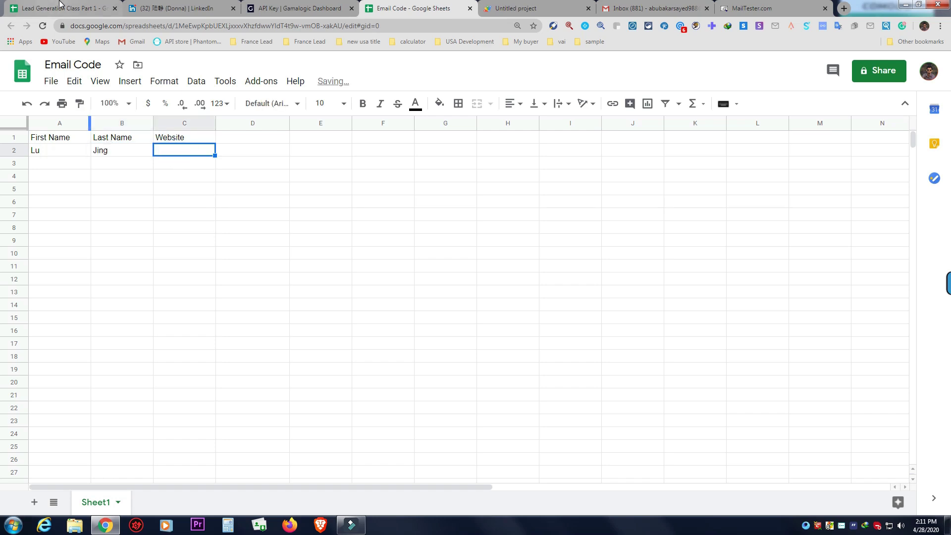
click(59, 8)
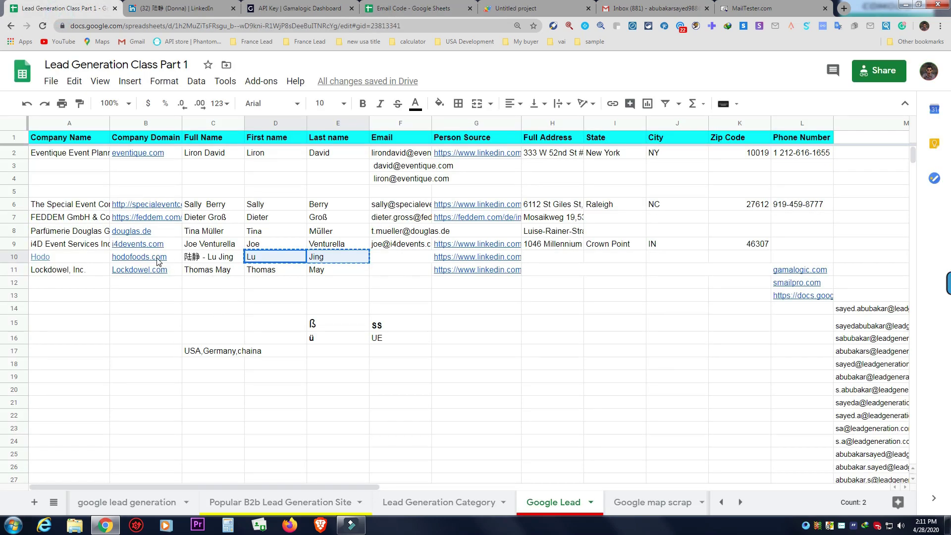
click(157, 261)
right_click(158, 261)
click(193, 123)
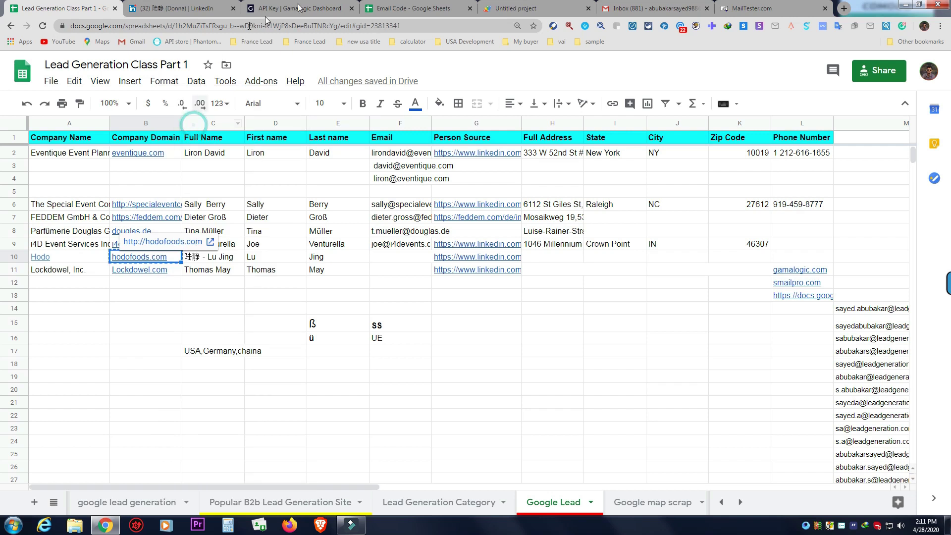
click(411, 9)
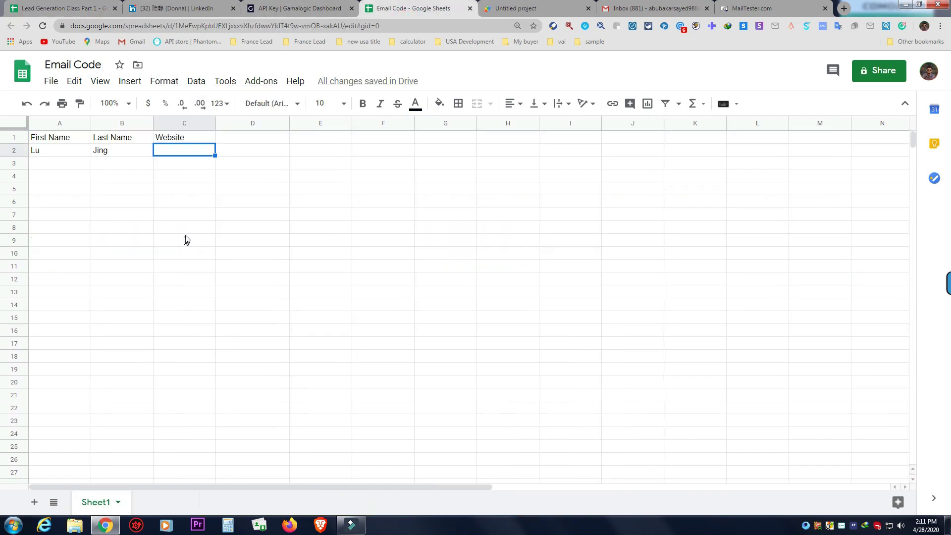
double_click(179, 151)
right_click(178, 151)
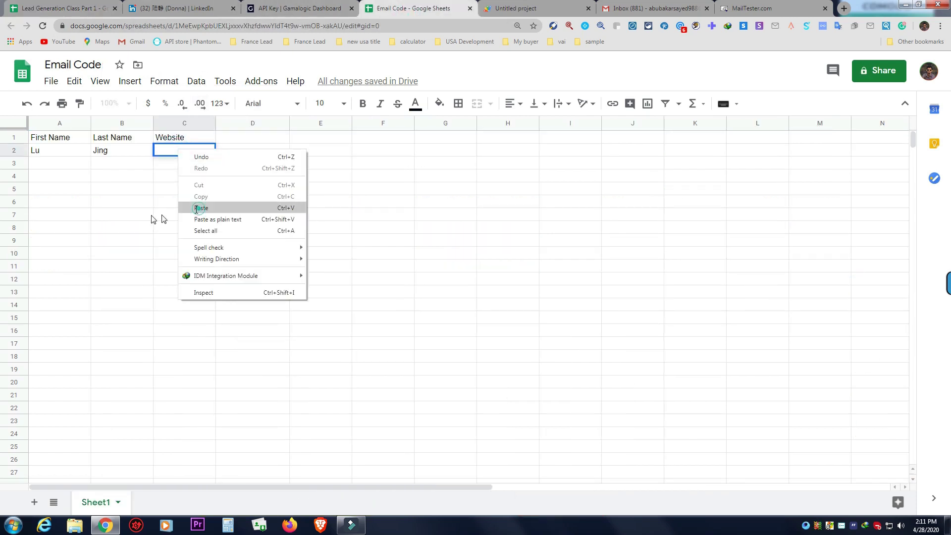
click(199, 208)
click(149, 213)
- Run the start function in the script project for the Hodo lead and return to the Email Code spreadsheet
click(535, 8)
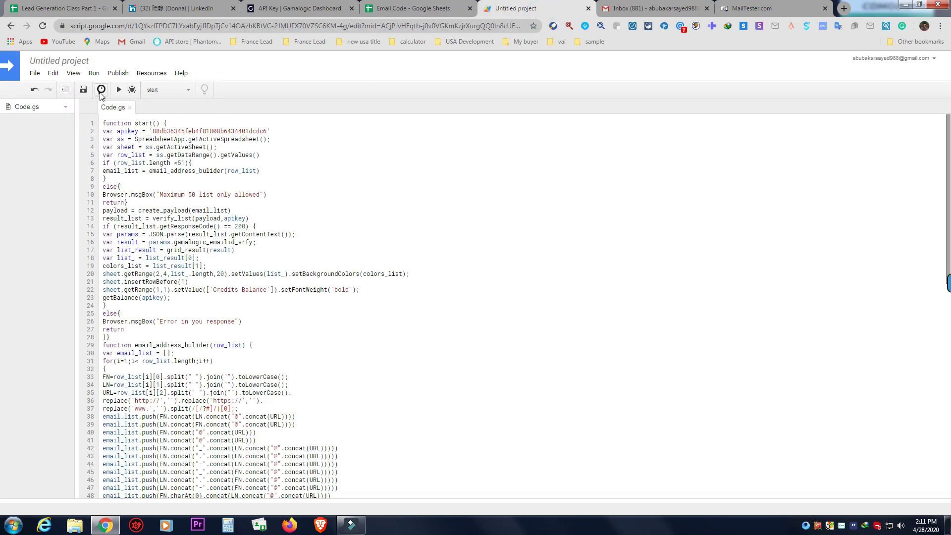
click(118, 90)
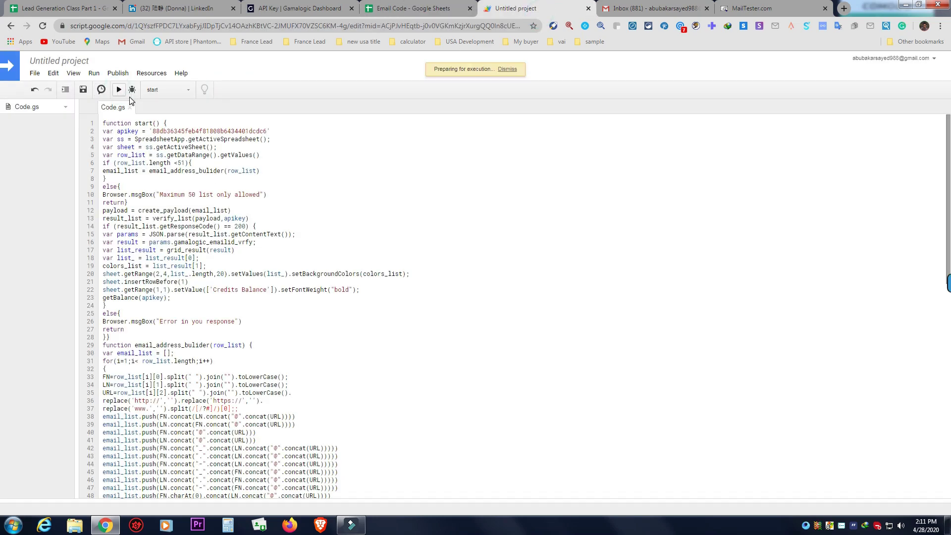
click(411, 7)
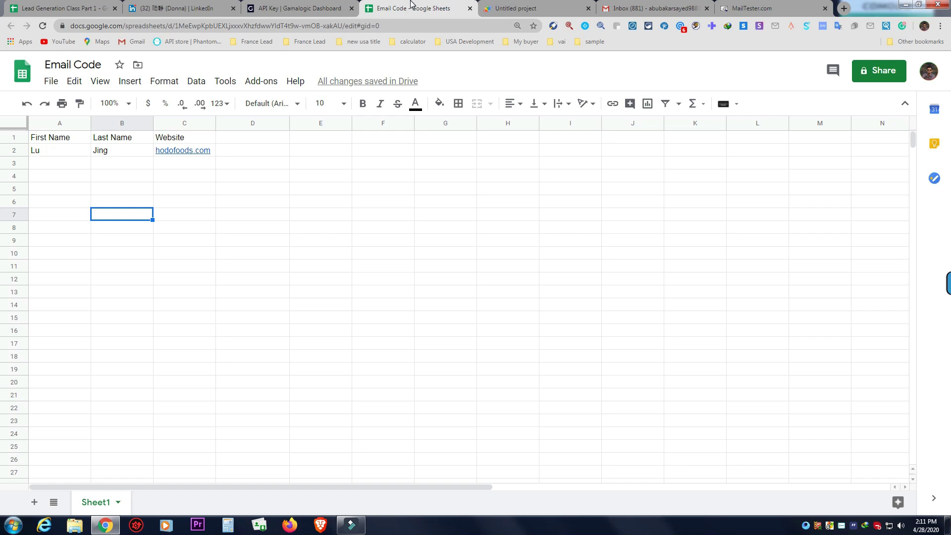
click(495, 9)
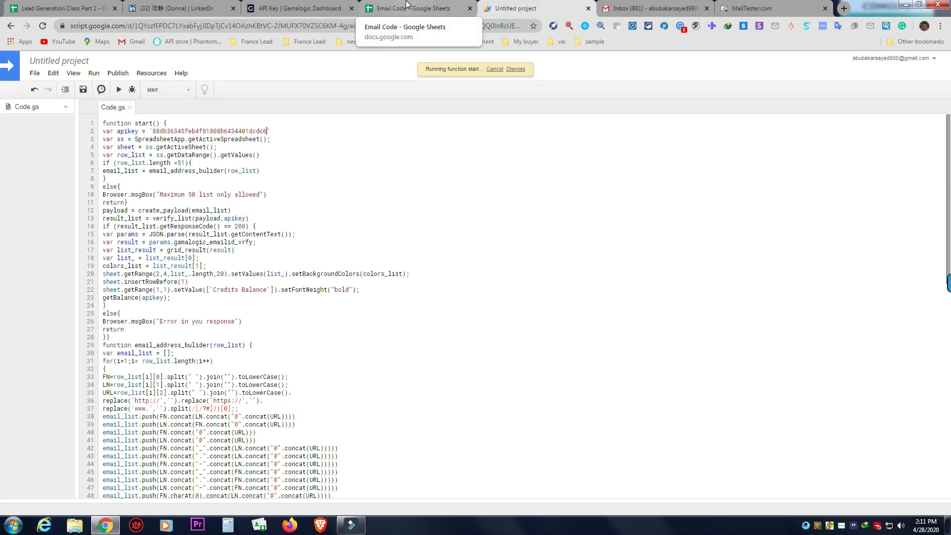
click(406, 4)
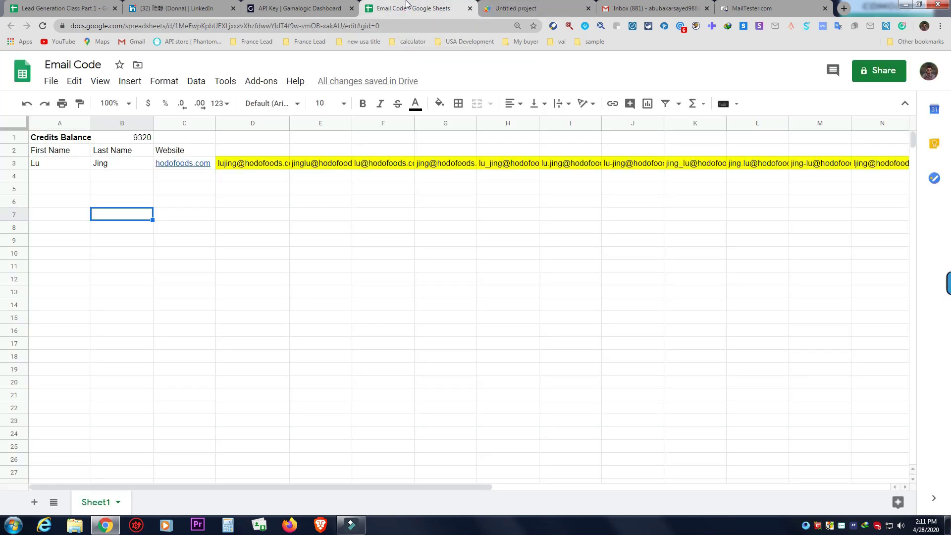
- Copy all candidate emails from D3:W3 and paste them as recipients of the new Gmail message
click(231, 192)
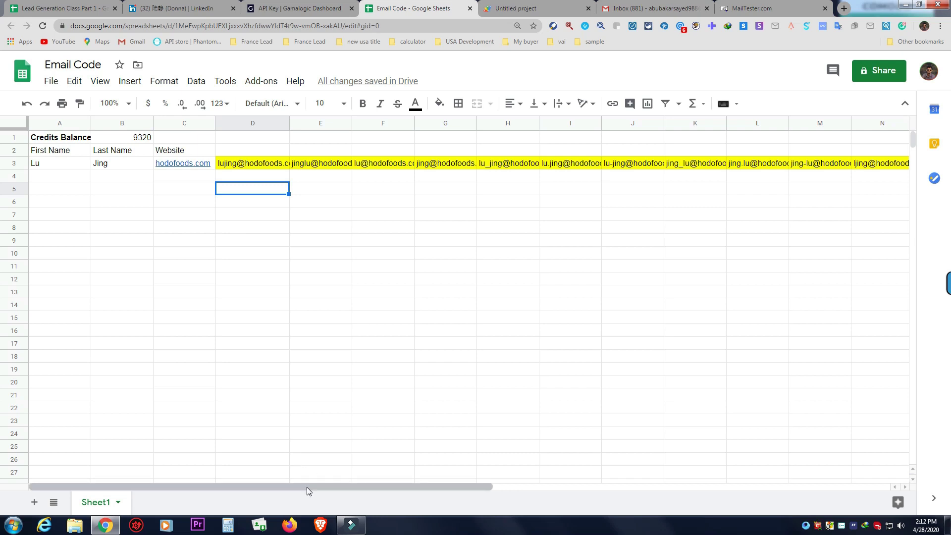
drag(307, 487, 282, 438)
drag(248, 168, 684, 167)
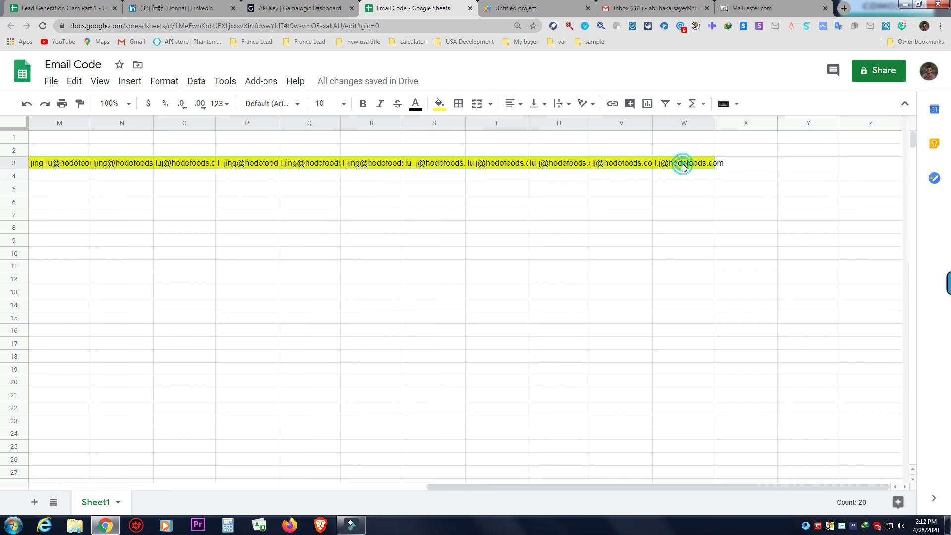
right_click(683, 168)
click(716, 121)
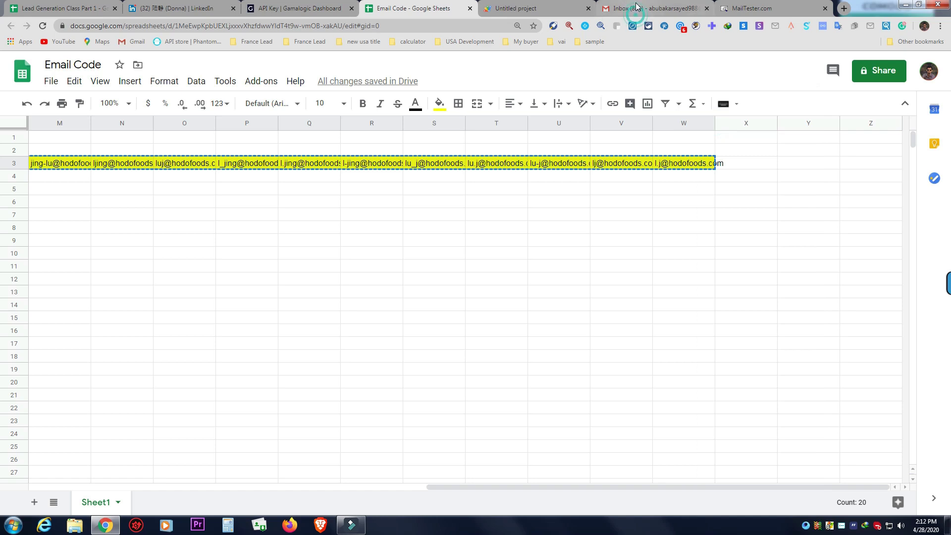
click(637, 7)
click(543, 218)
click(548, 218)
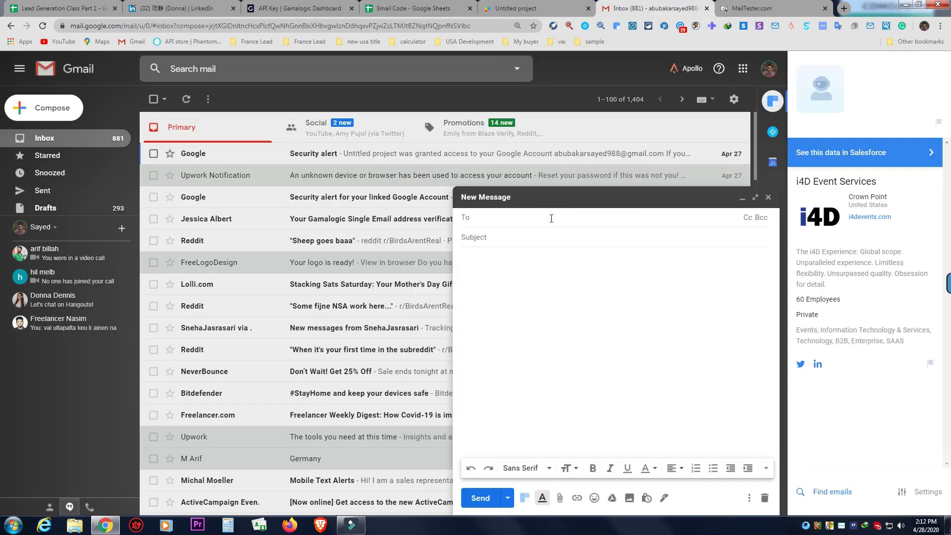
right_click(551, 219)
click(576, 274)
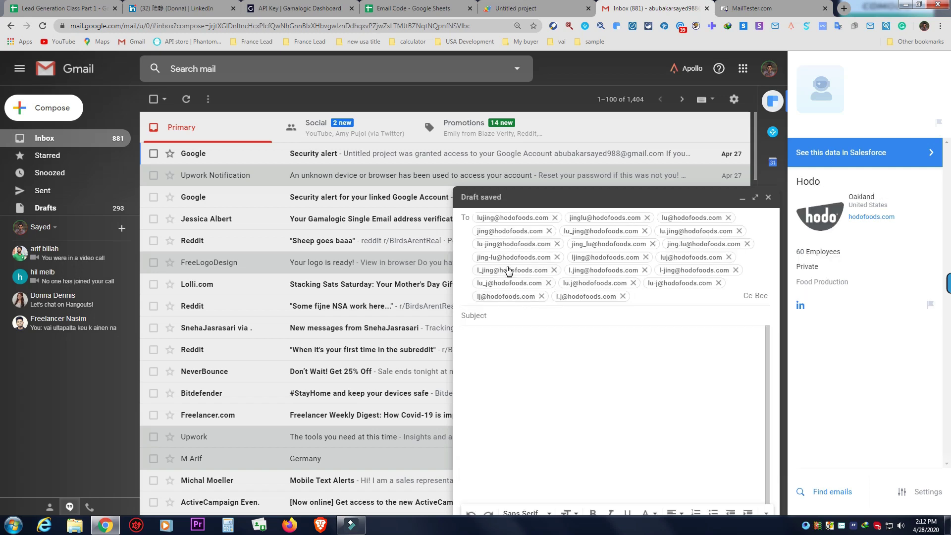
- Check the recipients' contact cards in the Gmail message and copy the third recipient's email from its card
mouse_move(510, 260)
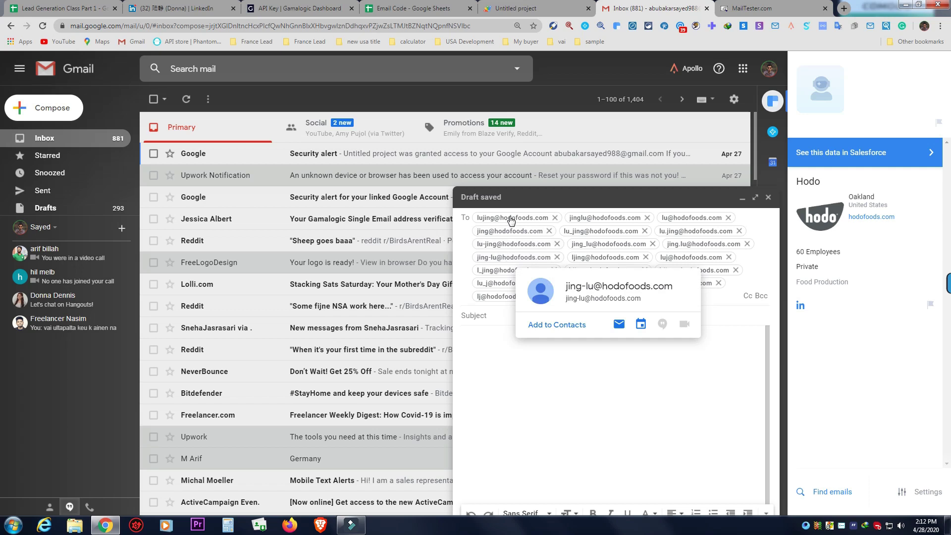
mouse_move(510, 220)
mouse_move(615, 222)
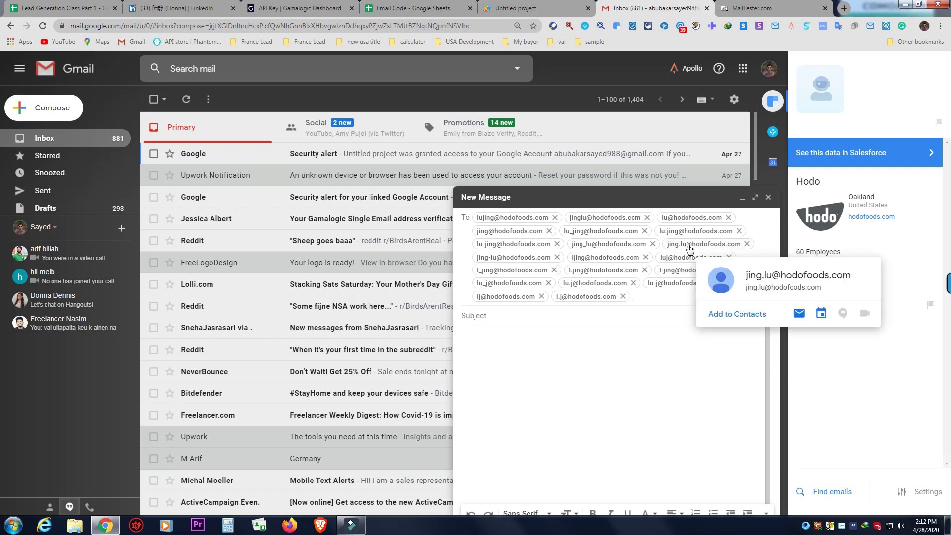
mouse_move(628, 261)
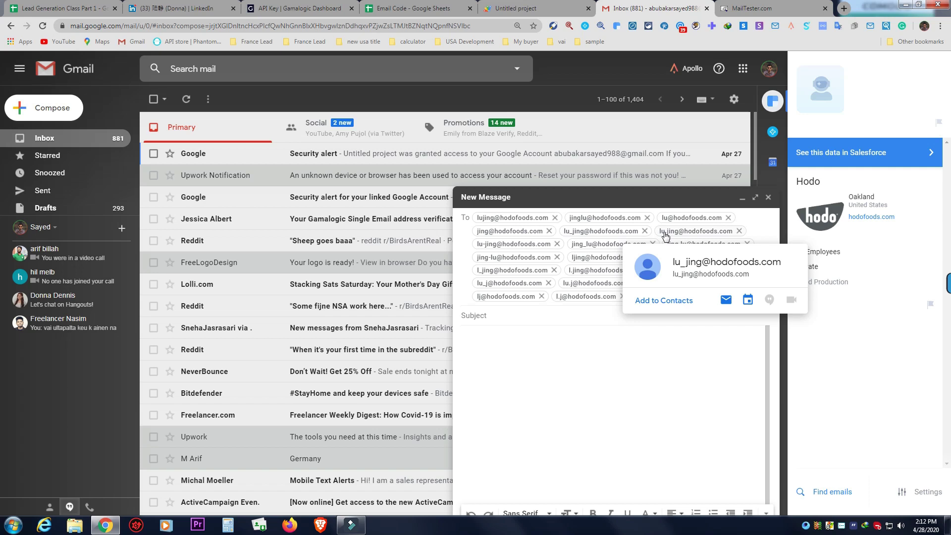
mouse_move(671, 232)
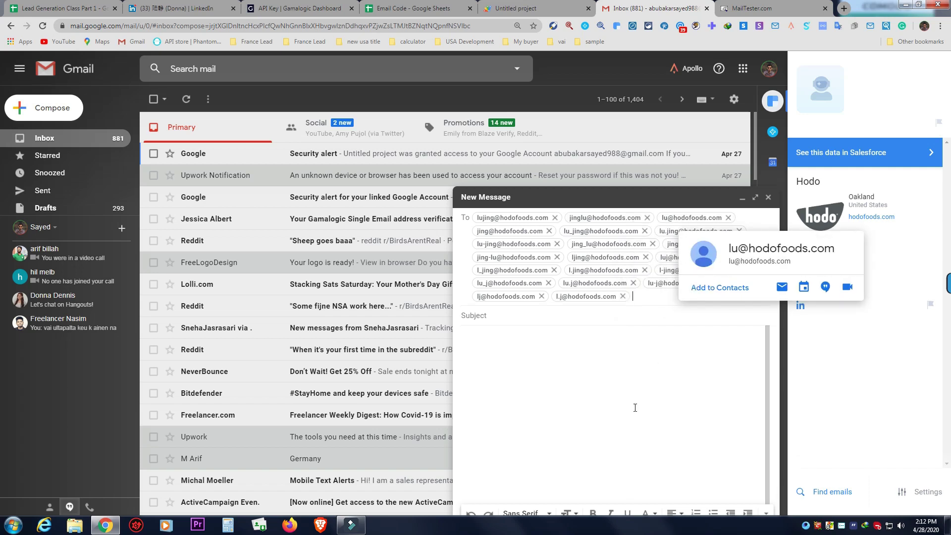
mouse_move(691, 219)
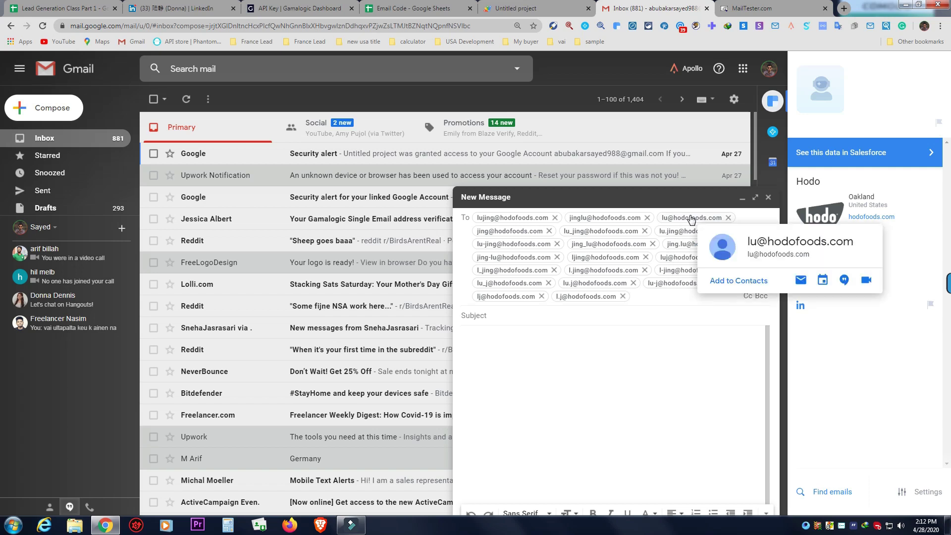
drag(824, 261, 743, 261)
right_click(772, 255)
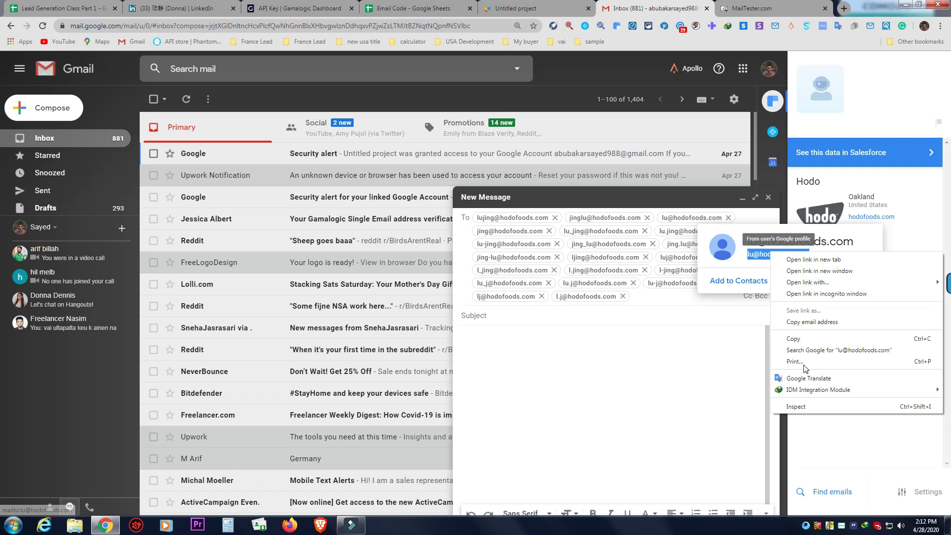
click(793, 339)
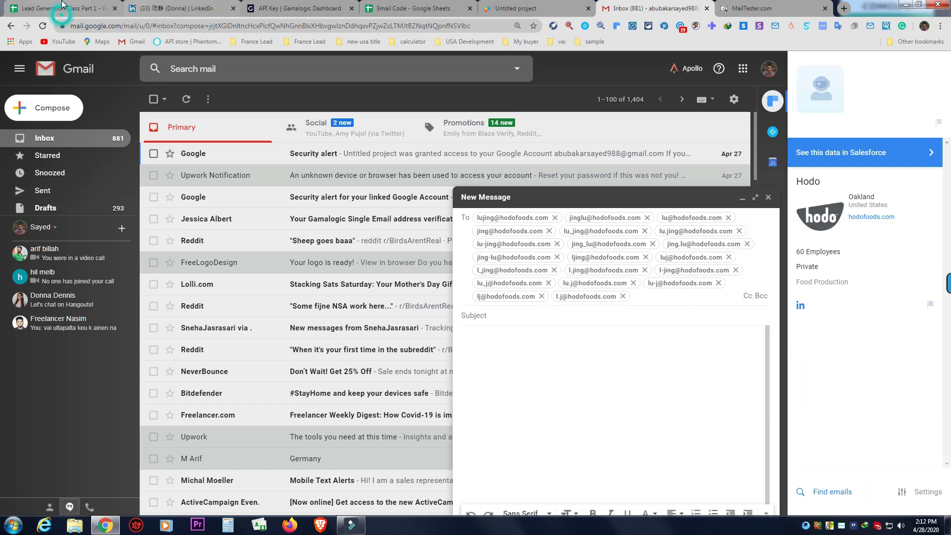
- Paste the copied email into F10 under Email for the Hodo lead in the Google Lead sheet
click(62, 5)
click(382, 258)
right_click(383, 259)
click(424, 322)
click(298, 319)
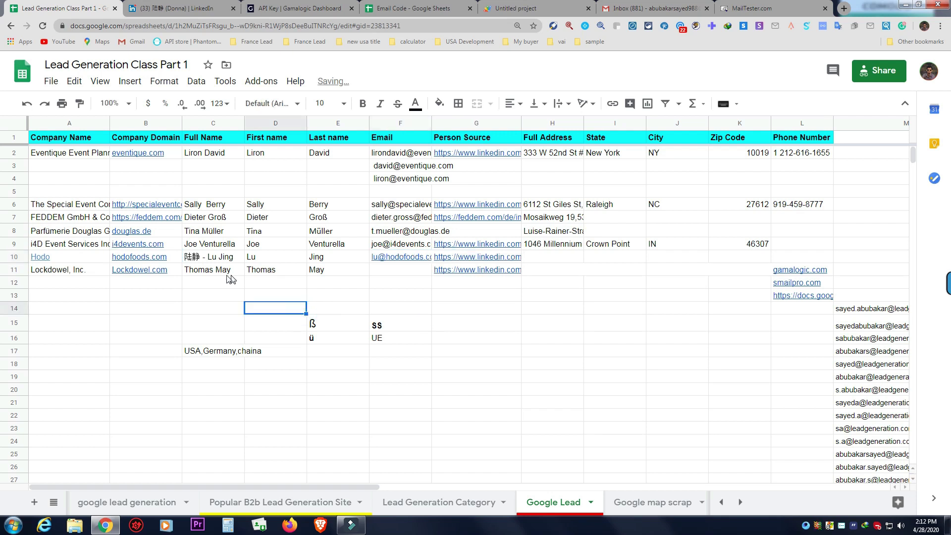
- Copy the Lockdowel lead's full name from C11 in the Google Lead sheet
click(216, 274)
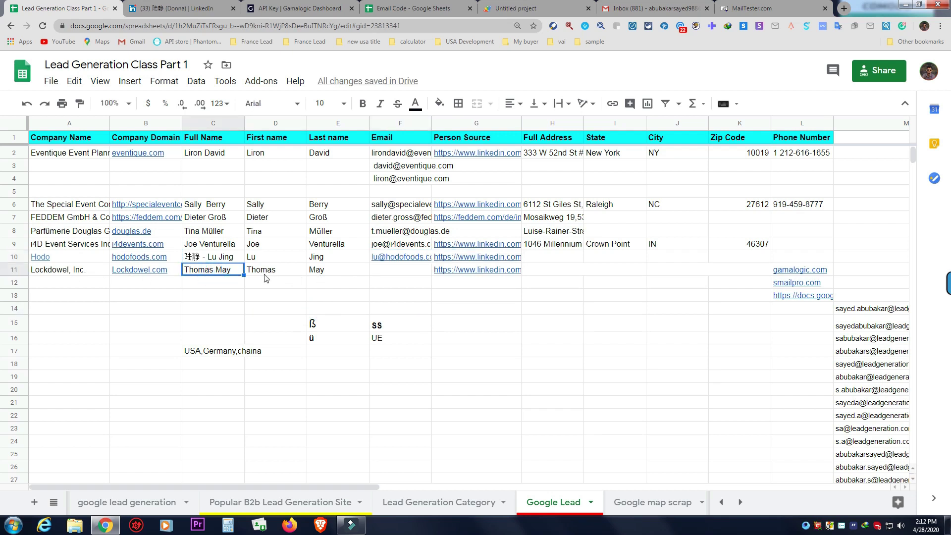
right_click(224, 272)
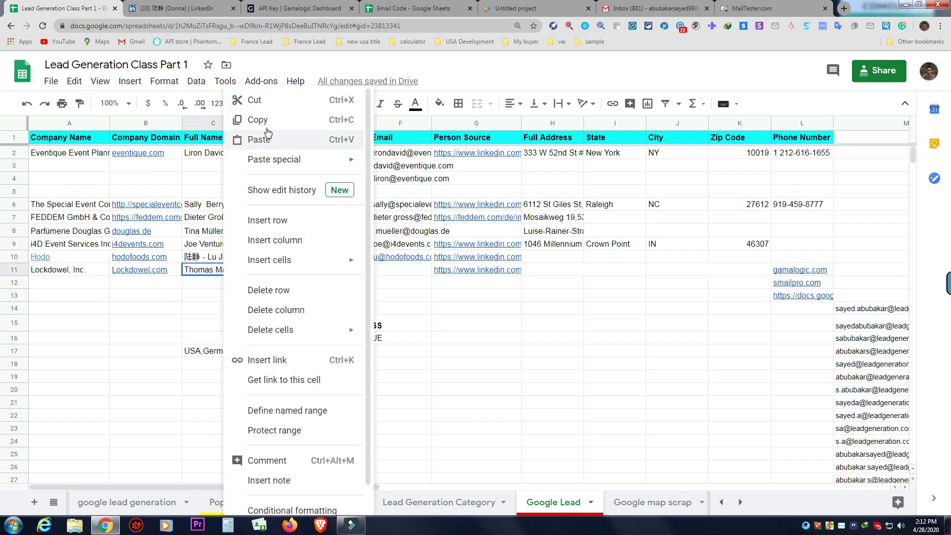
click(267, 118)
- Switch to the Email Code spreadsheet and delete row 3 with the Hodo lead and its candidate emails
click(436, 8)
drag(471, 488, 8, 476)
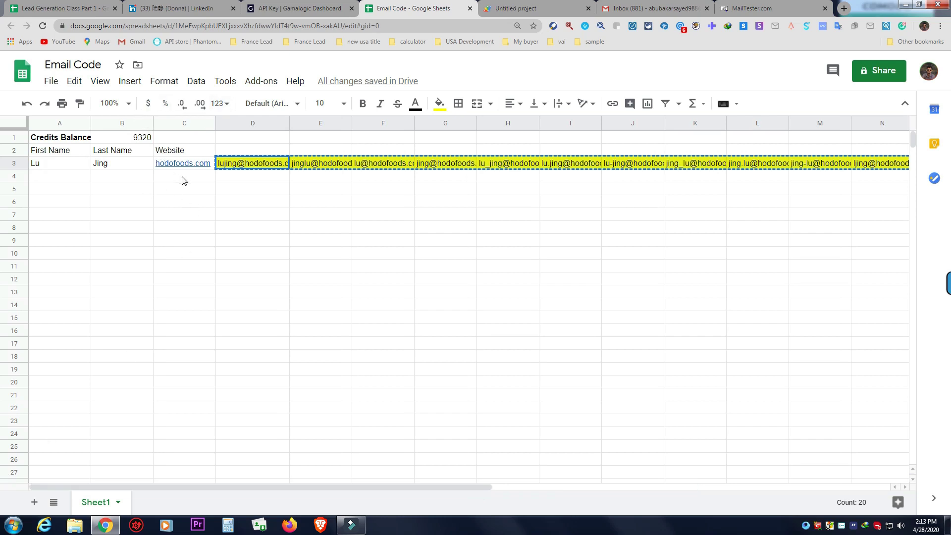
click(14, 164)
right_click(51, 168)
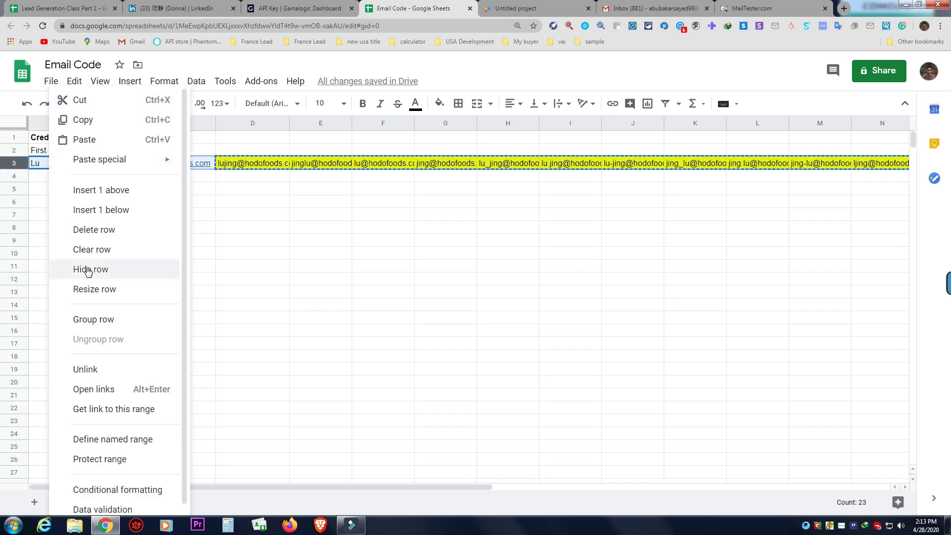
click(95, 234)
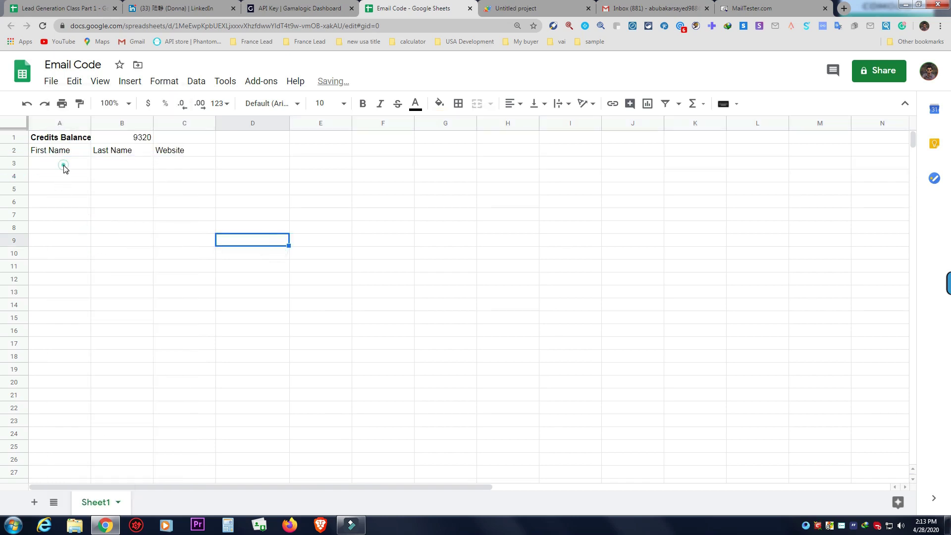
- Paste the copied full name into A3 under First Name and remove the surname from it
double_click(64, 164)
right_click(65, 167)
click(91, 225)
drag(60, 162, 107, 173)
key(ctrl+x)
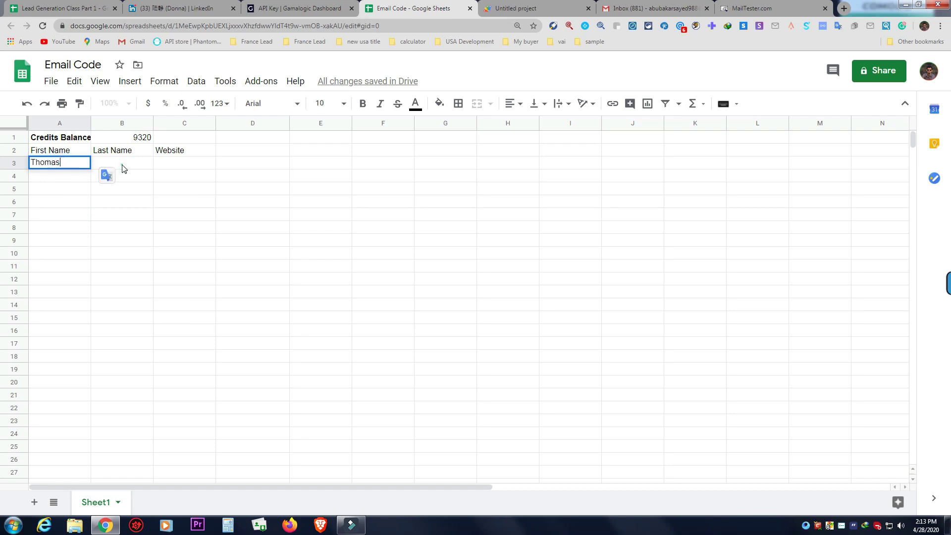
- Paste the full name into B3 under Last Name and keep only the surname
double_click(121, 166)
right_click(121, 165)
click(155, 228)
key(Home)
key(ctrl+shift+Right)
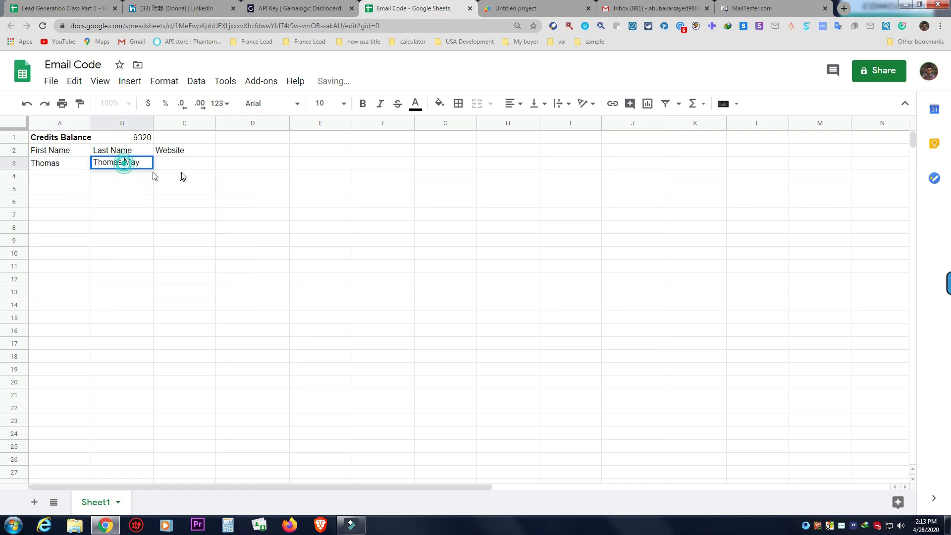
key(Delete)
click(127, 240)
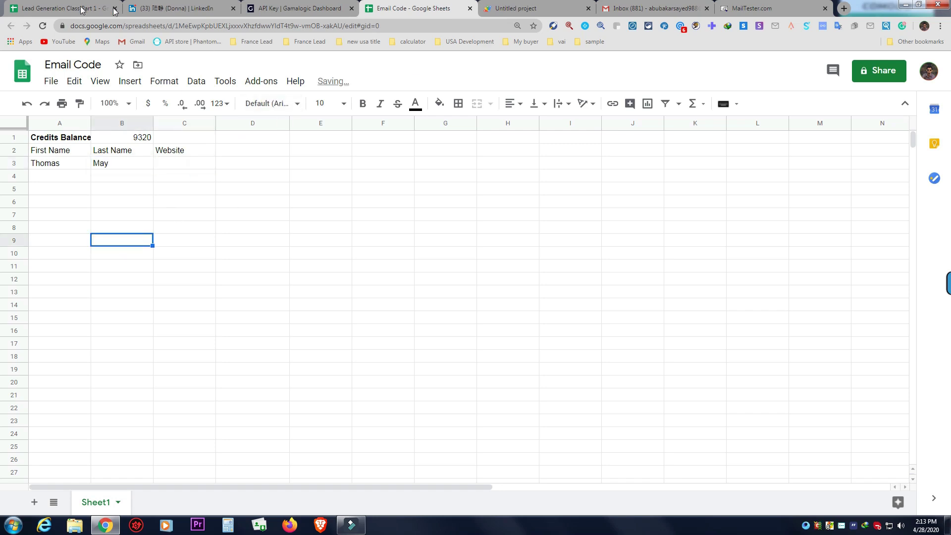
- Copy the domain Lockdowel.com from B11 of the Google Lead sheet into C3 under Website in Email Code
key(ctrl+1)
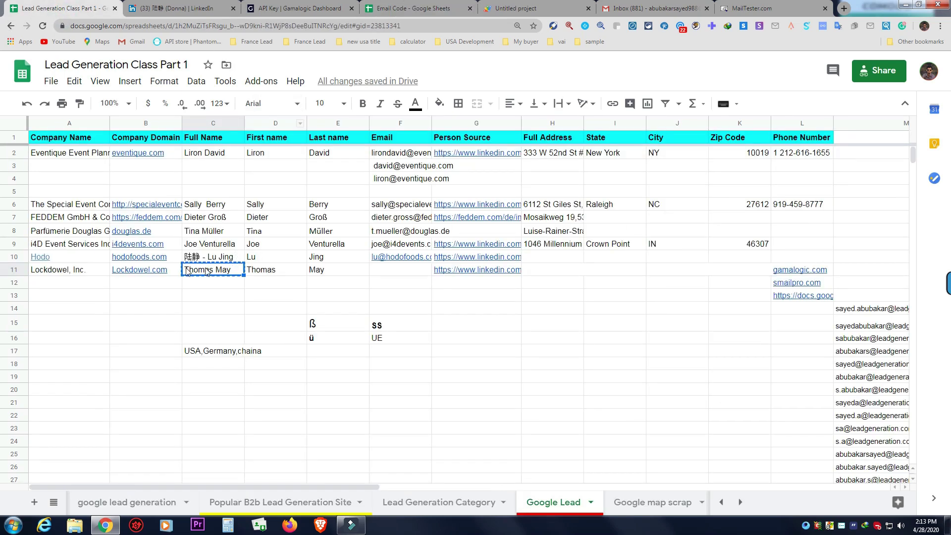
click(151, 270)
right_click(159, 271)
click(181, 119)
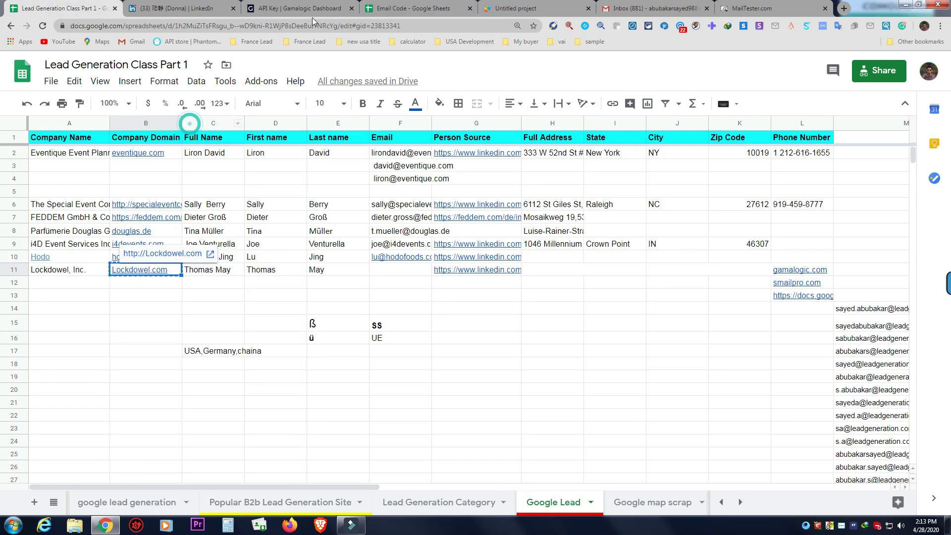
click(401, 5)
double_click(179, 163)
right_click(179, 164)
click(202, 222)
click(155, 239)
- Run the start function in the script project for the Lockdowel lead and return to the Email Code spreadsheet
key(ctrl+5)
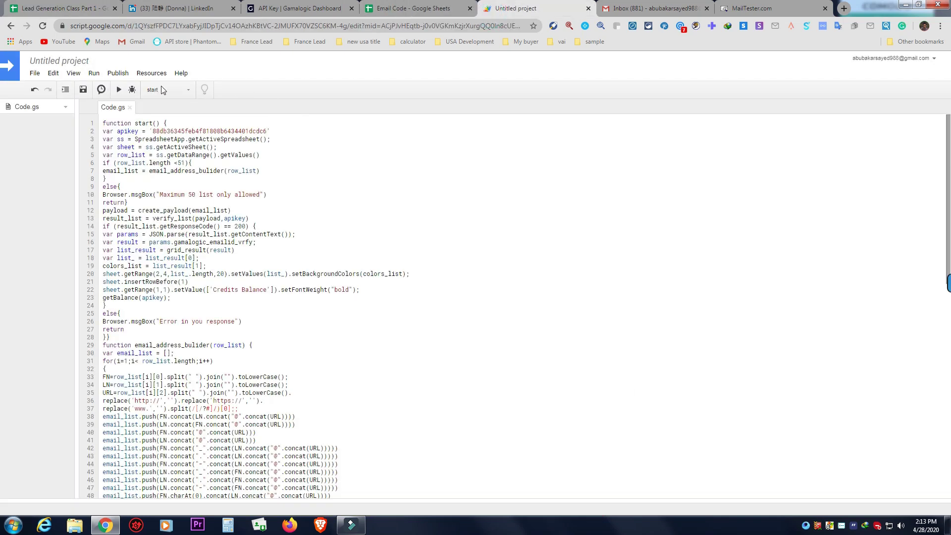
click(119, 89)
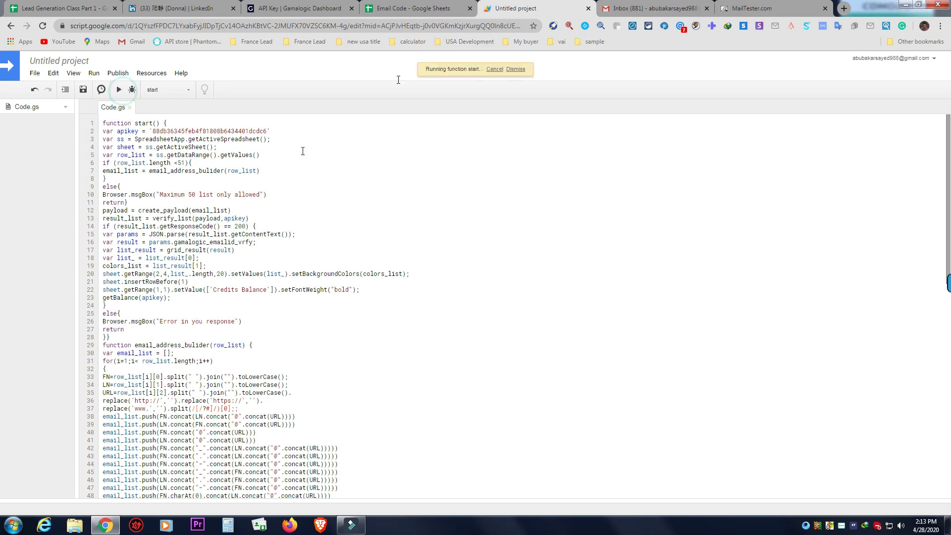
click(428, 4)
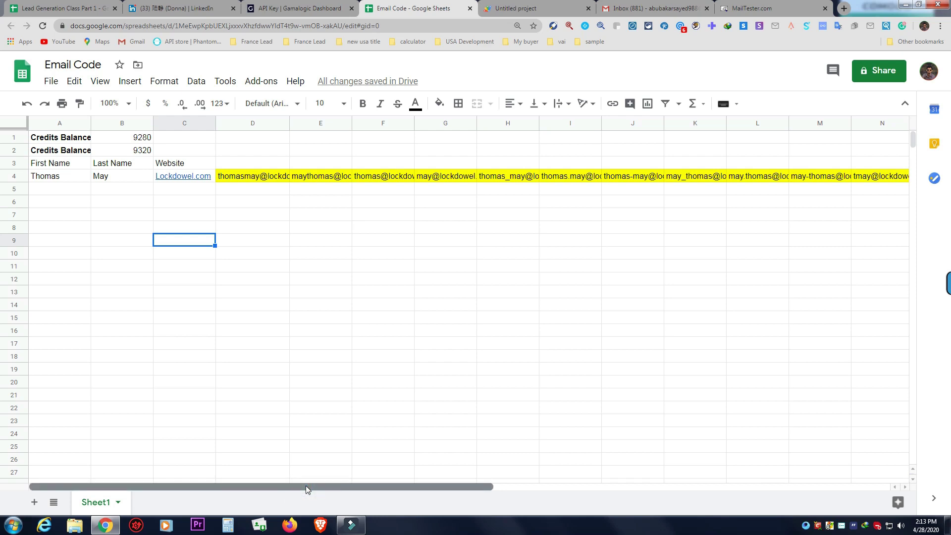
- Copy the candidate emails from D4:W4 and paste them as recipients of a fresh Gmail message, replacing the open Hodo message
drag(241, 179, 687, 181)
right_click(687, 181)
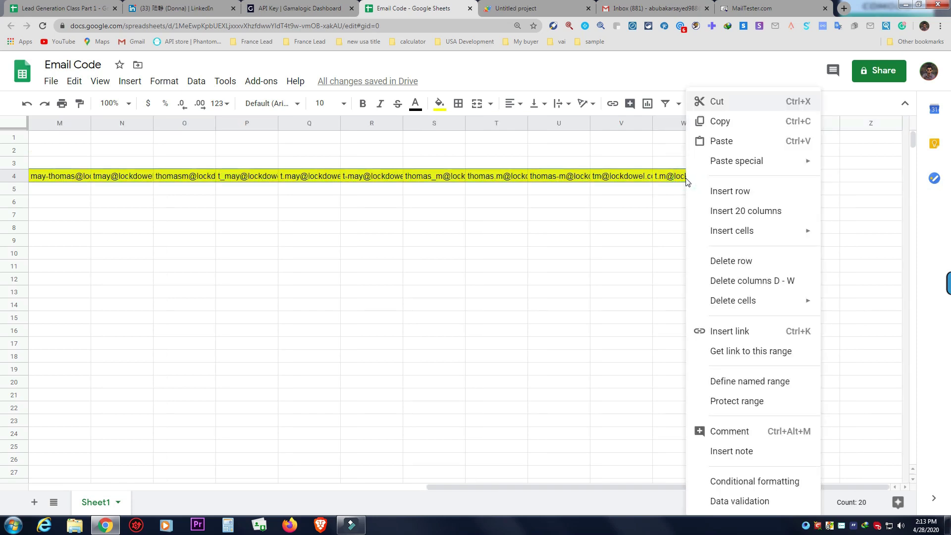
click(712, 123)
click(632, 9)
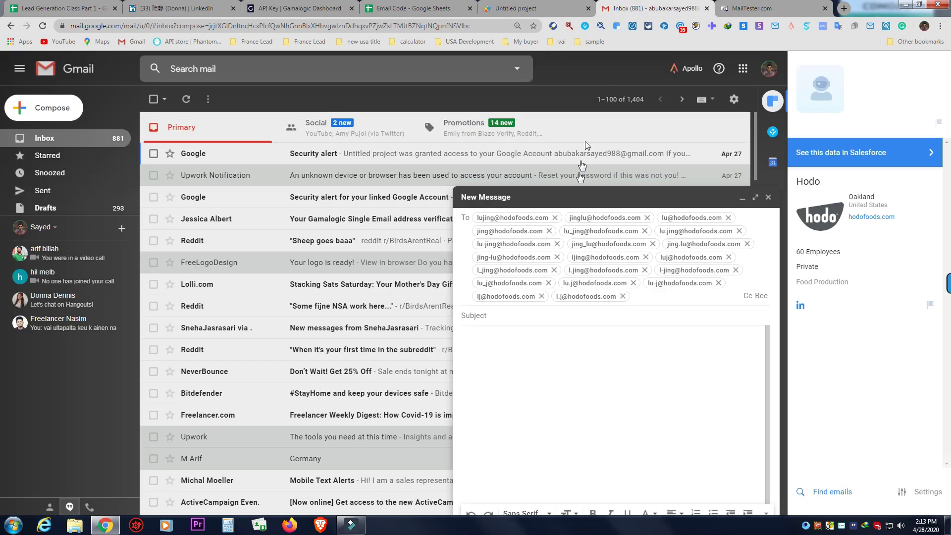
click(768, 197)
click(58, 117)
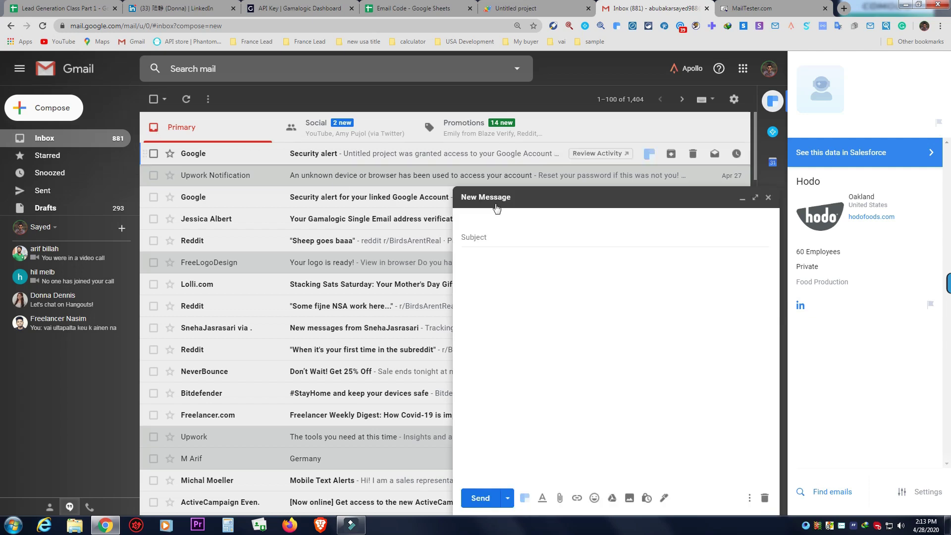
right_click(498, 218)
click(523, 275)
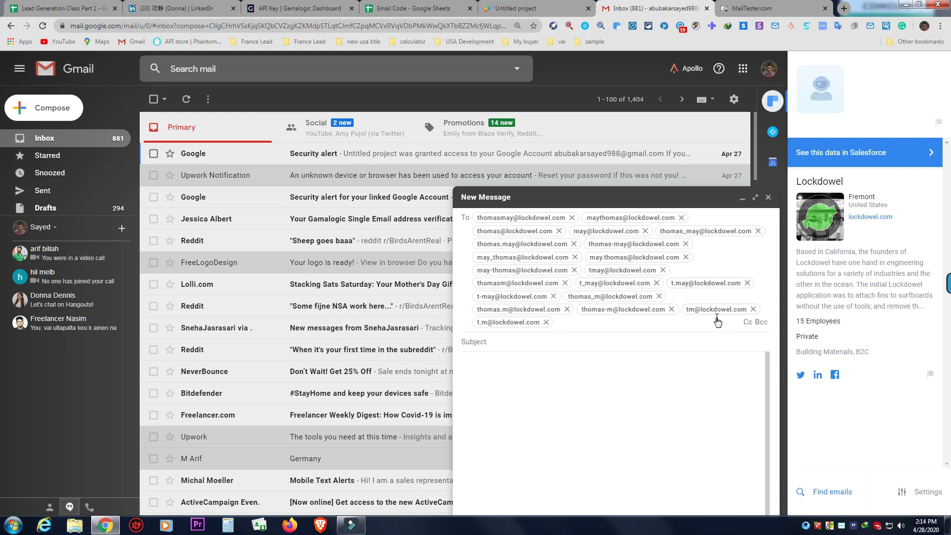
click(70, 7)
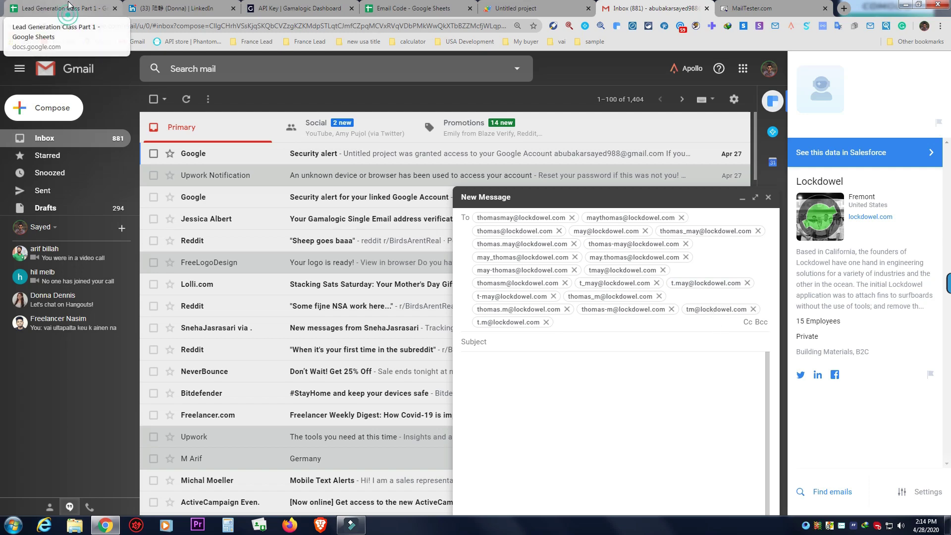
click(173, 313)
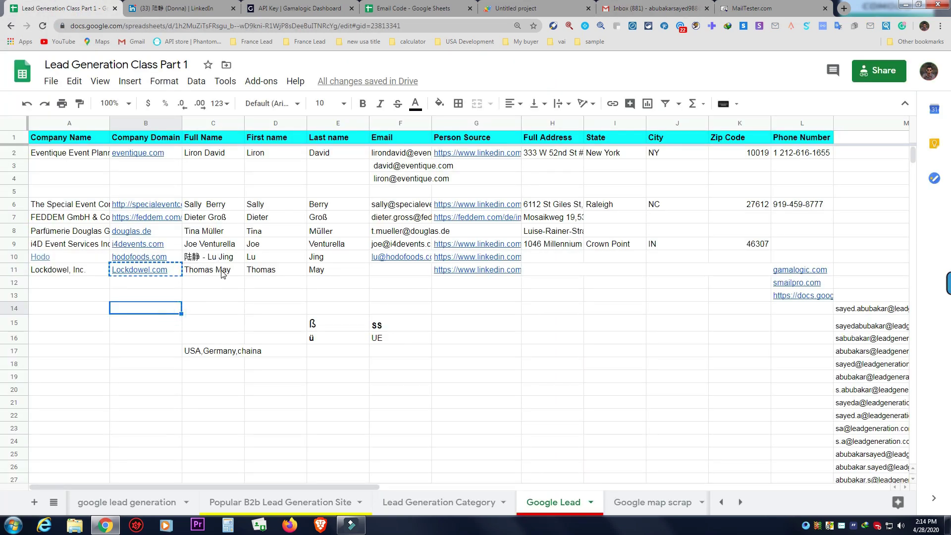
click(221, 269)
right_click(221, 269)
click(275, 127)
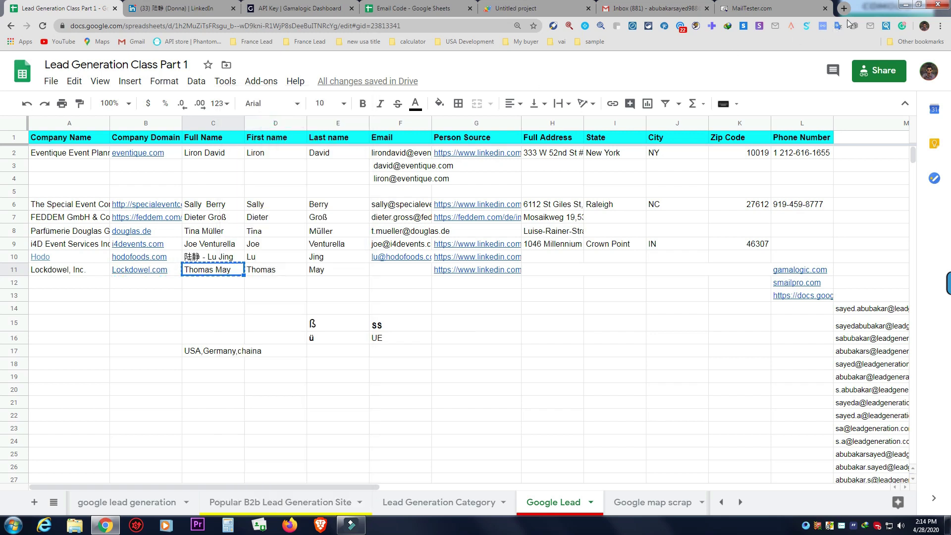
key(ctrl+t)
right_click(163, 21)
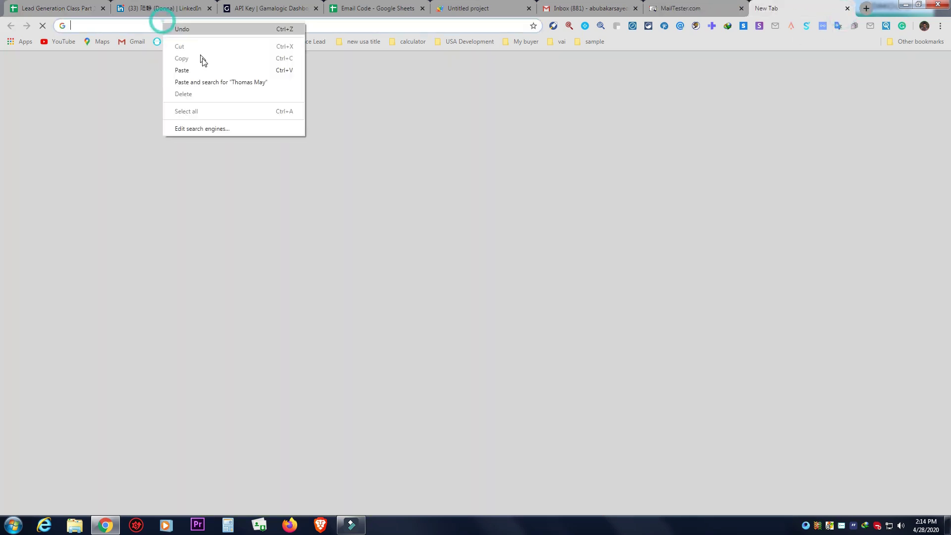
click(208, 69)
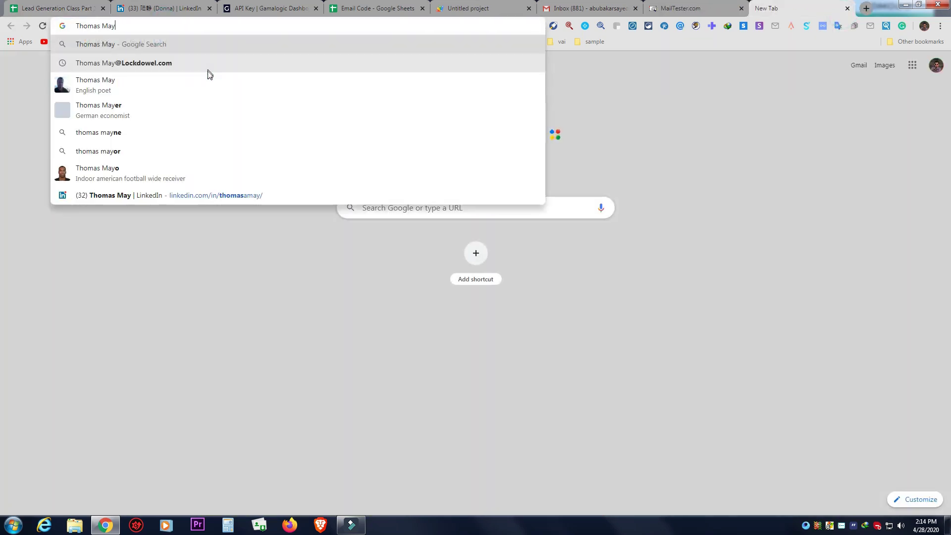
text(@Lockdowel.com)
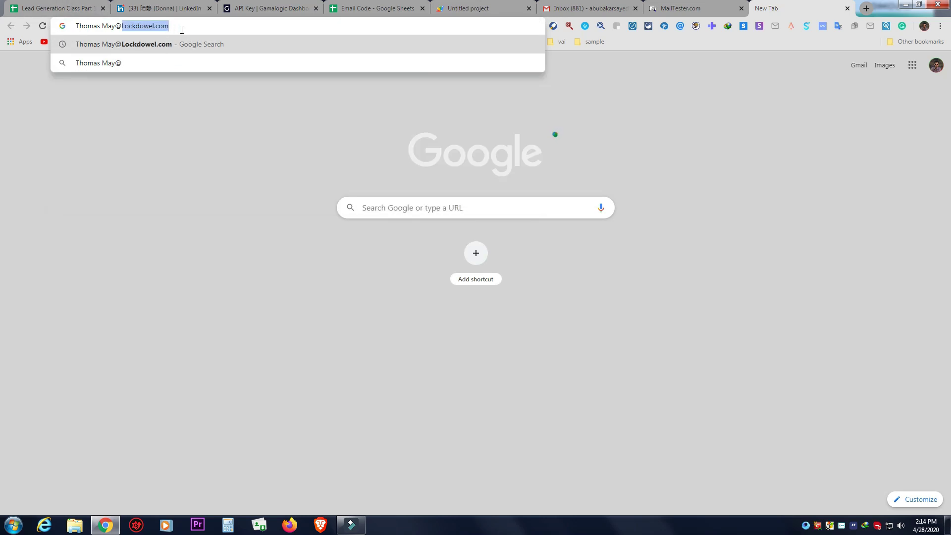
click(181, 30)
key(Return)
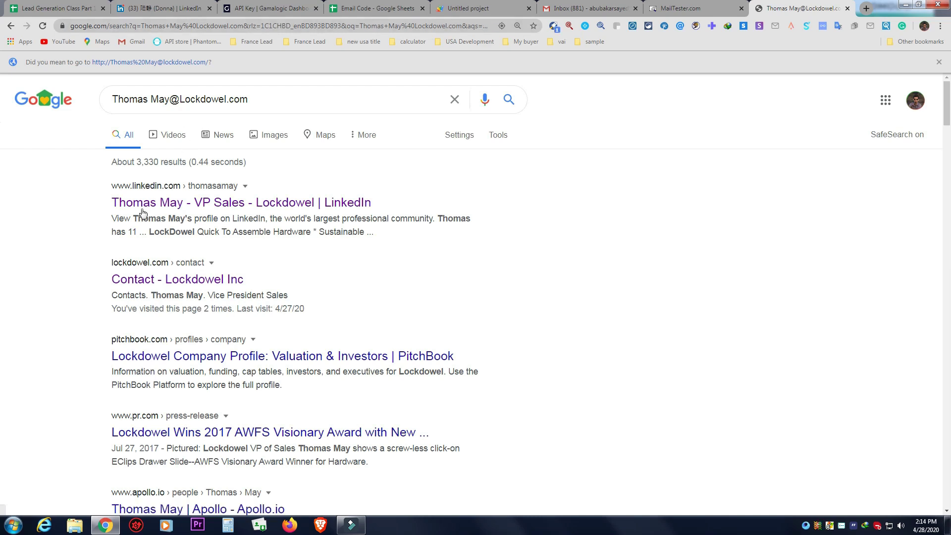
- Open the lead's LinkedIn profile, the Lockdowel contact page and the PitchBook company profile from the results in new tabs
right_click(183, 208)
click(190, 214)
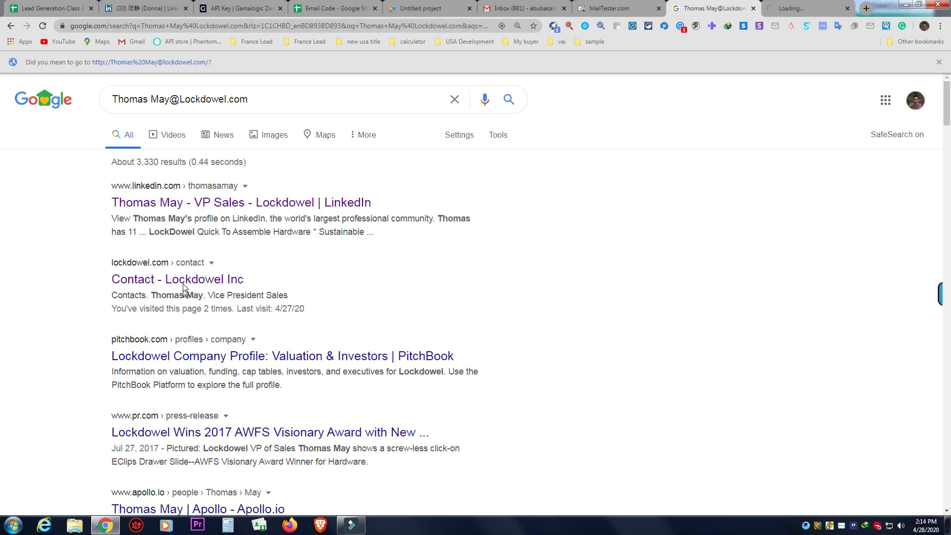
right_click(184, 284)
click(210, 293)
scroll(211, 297, down, 3)
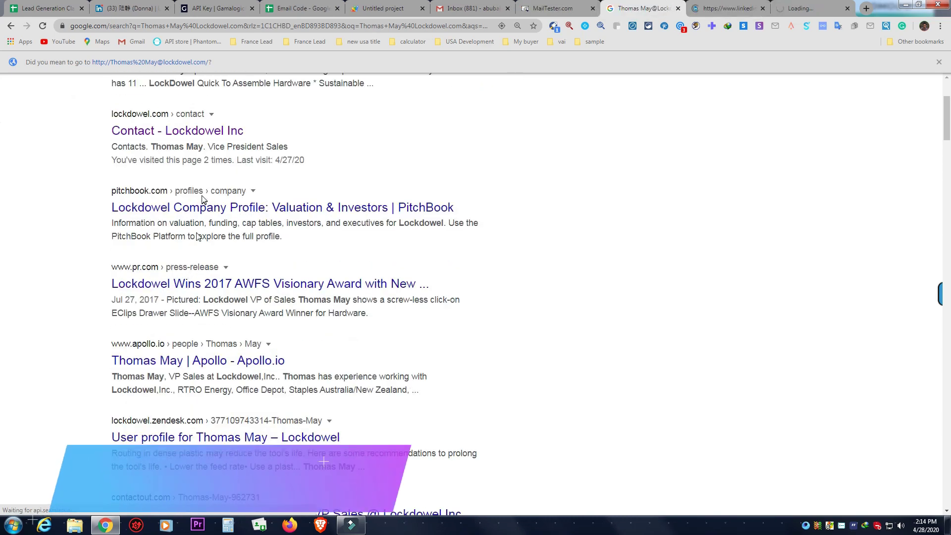
right_click(214, 213)
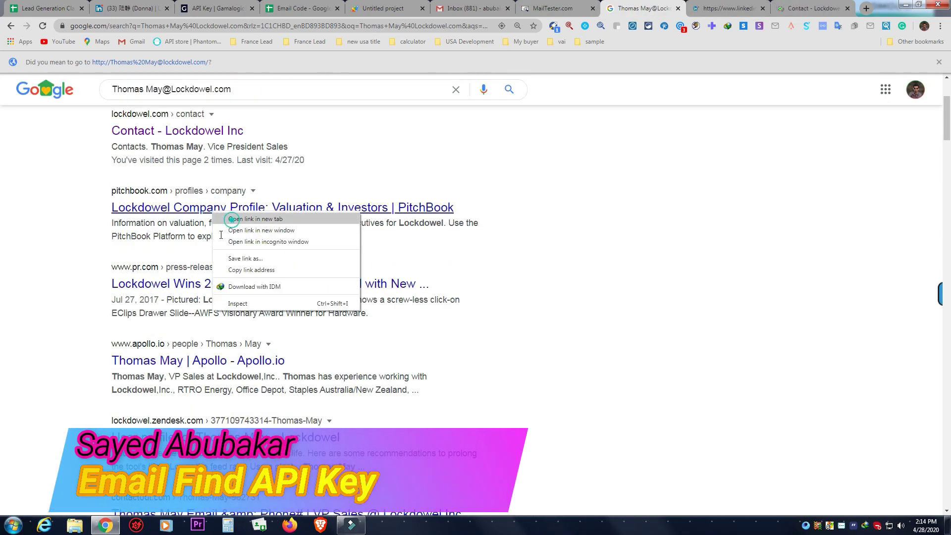
click(232, 219)
- Show the lead's LinkedIn profile and close the Gamalogic API Key, Email Code and script project tabs
click(654, 8)
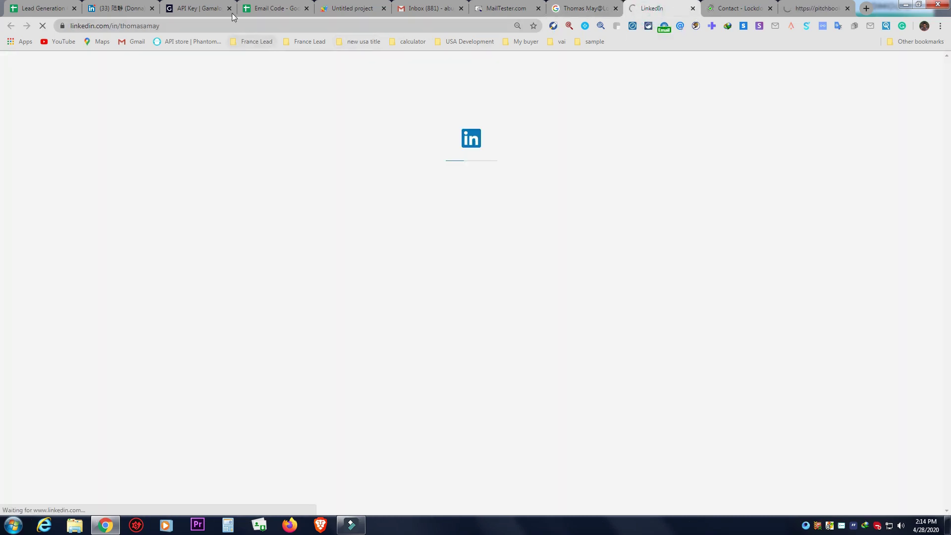
click(229, 9)
click(229, 8)
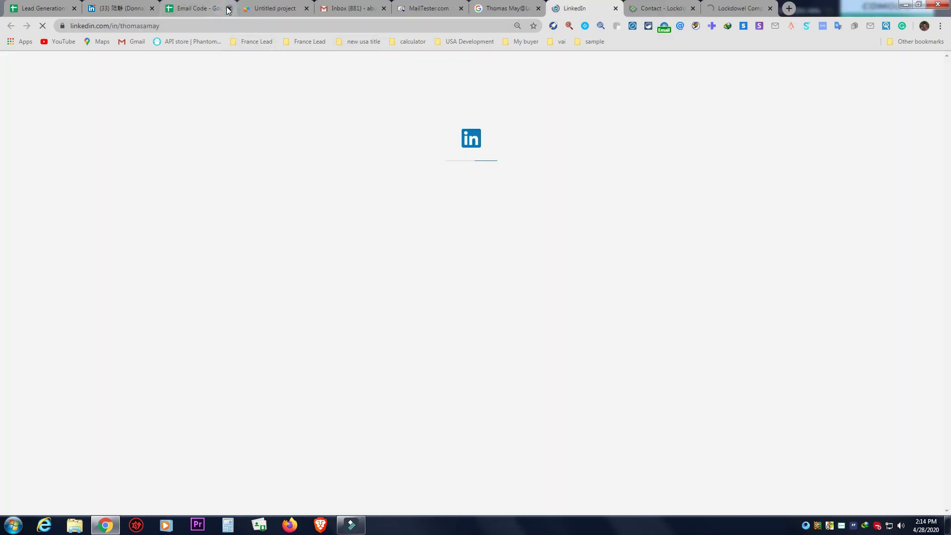
click(228, 8)
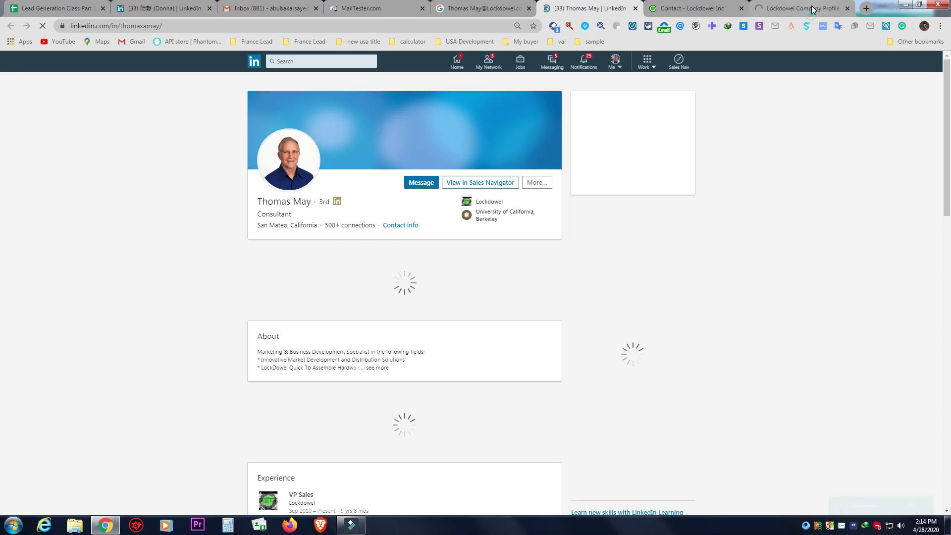
- Find the Vice President Sales entry on the Lockdowel contact page and copy the lead's email
click(777, 8)
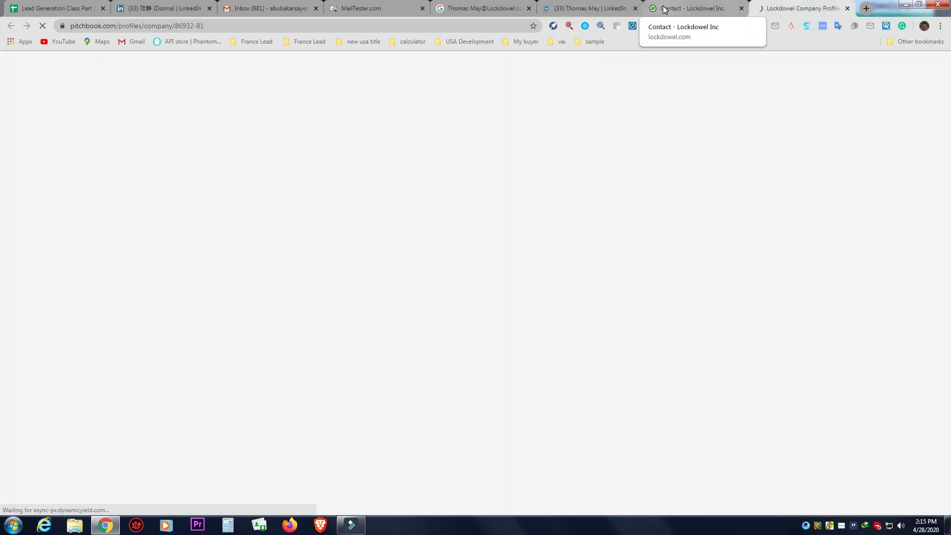
click(664, 10)
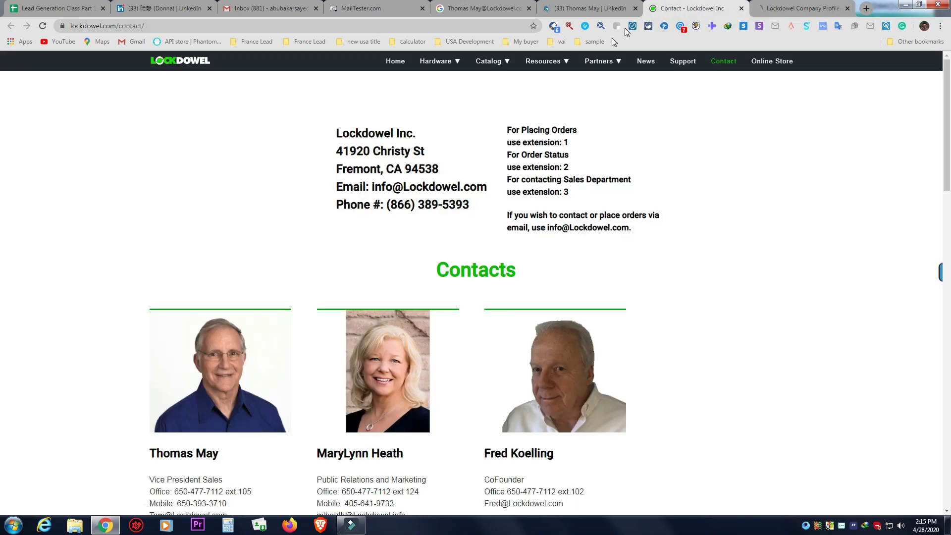
scroll(278, 297, down, 2)
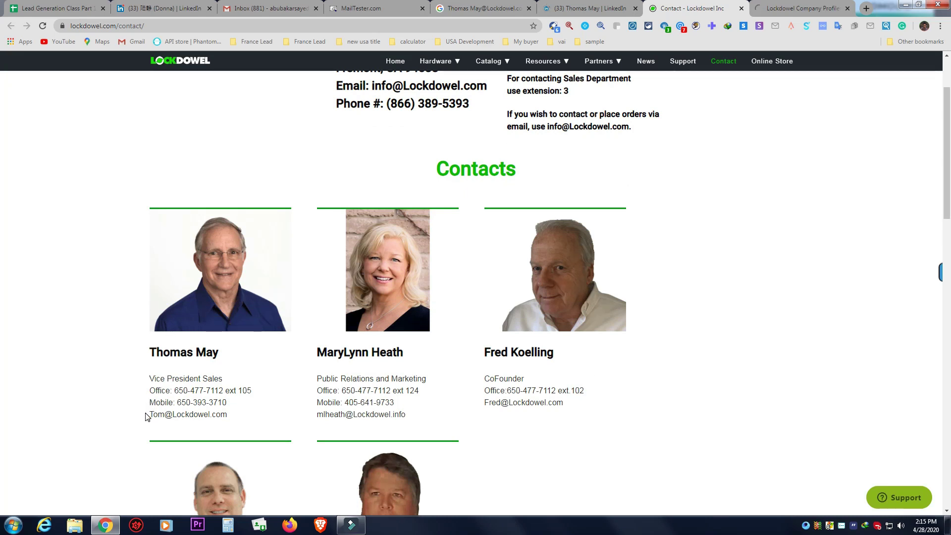
drag(151, 415, 249, 429)
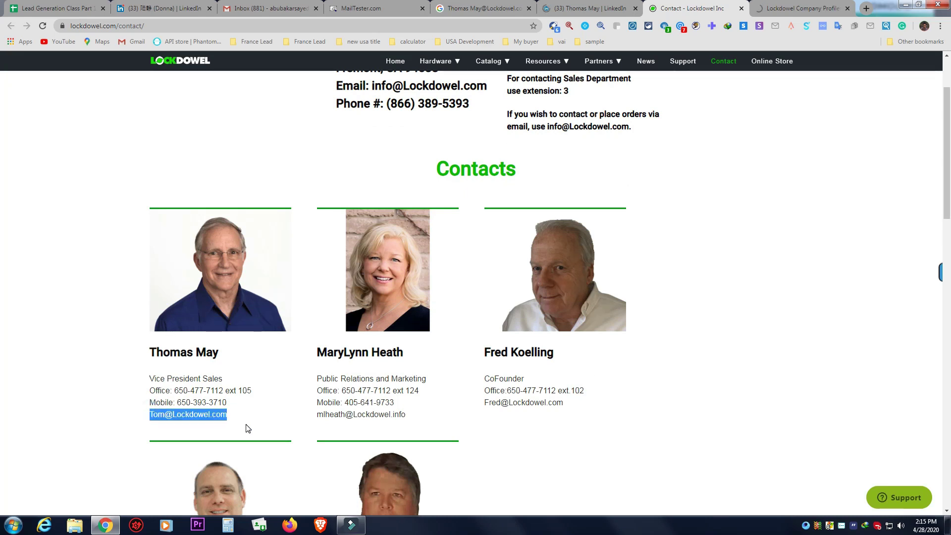
right_click(216, 419)
click(248, 424)
drag(150, 349, 228, 346)
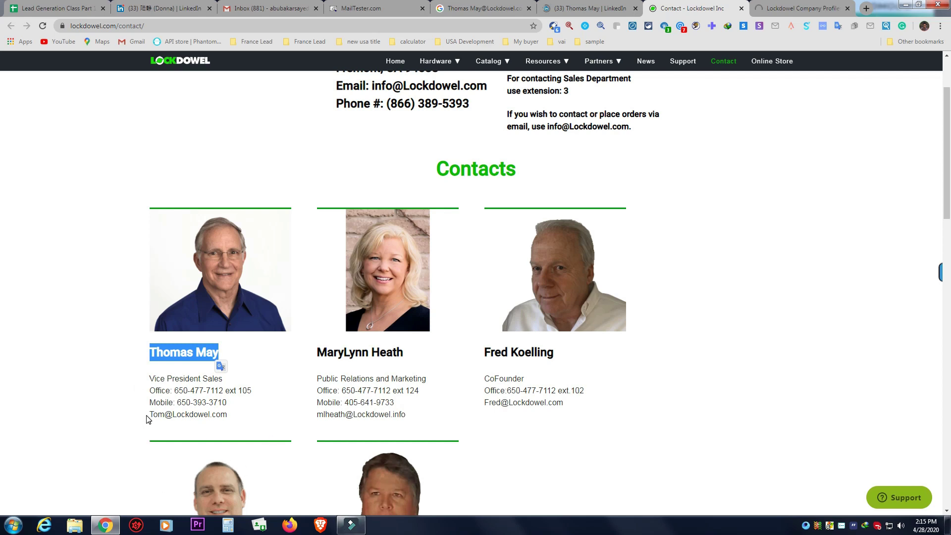
drag(151, 420, 211, 417)
- Paste the copied email into F11 under Email for the Lockdowel lead in the Google Lead sheet
click(69, 4)
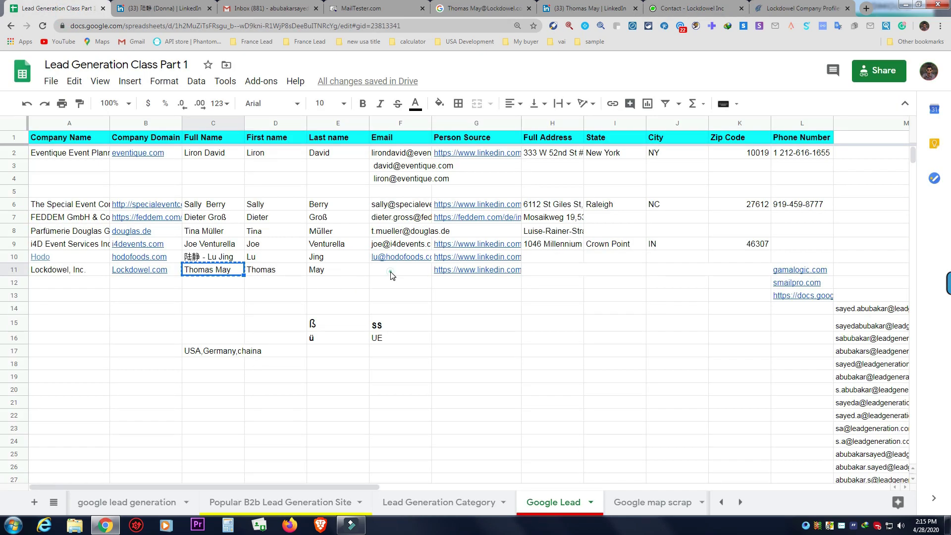
click(391, 276)
right_click(378, 267)
click(420, 325)
click(292, 296)
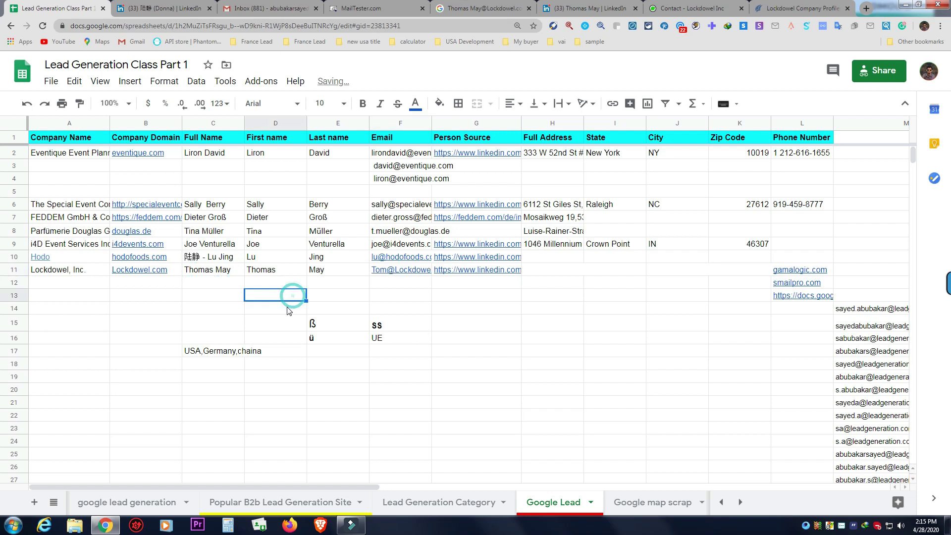